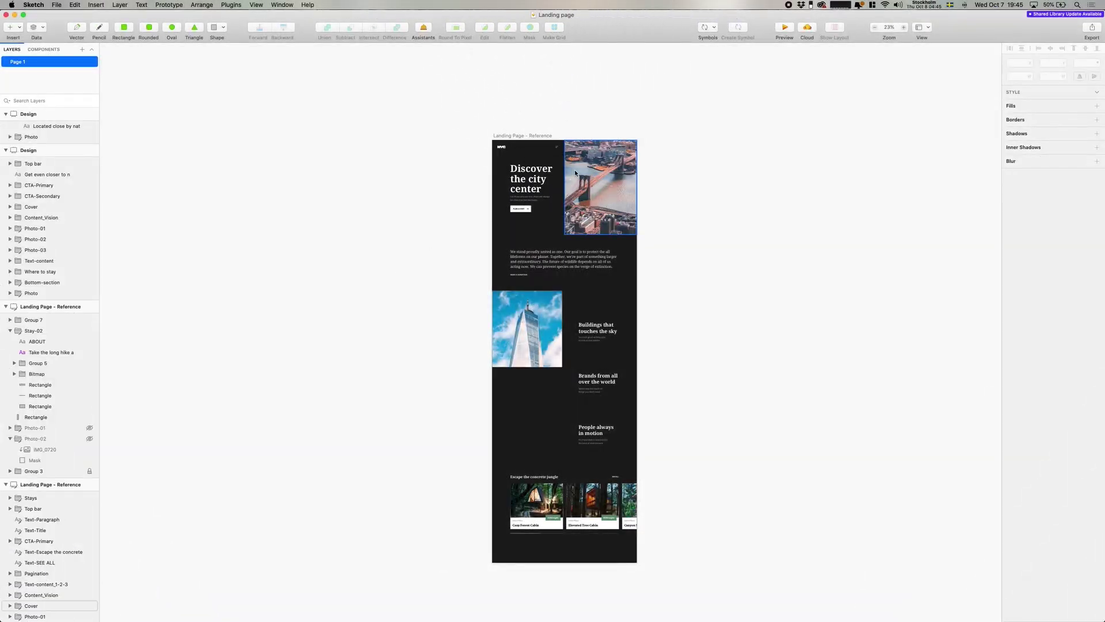
# Step: Place a copy of the Stays card group outside the landing page artboard, directly beneath it
pyautogui.scroll(10, 574, 169)
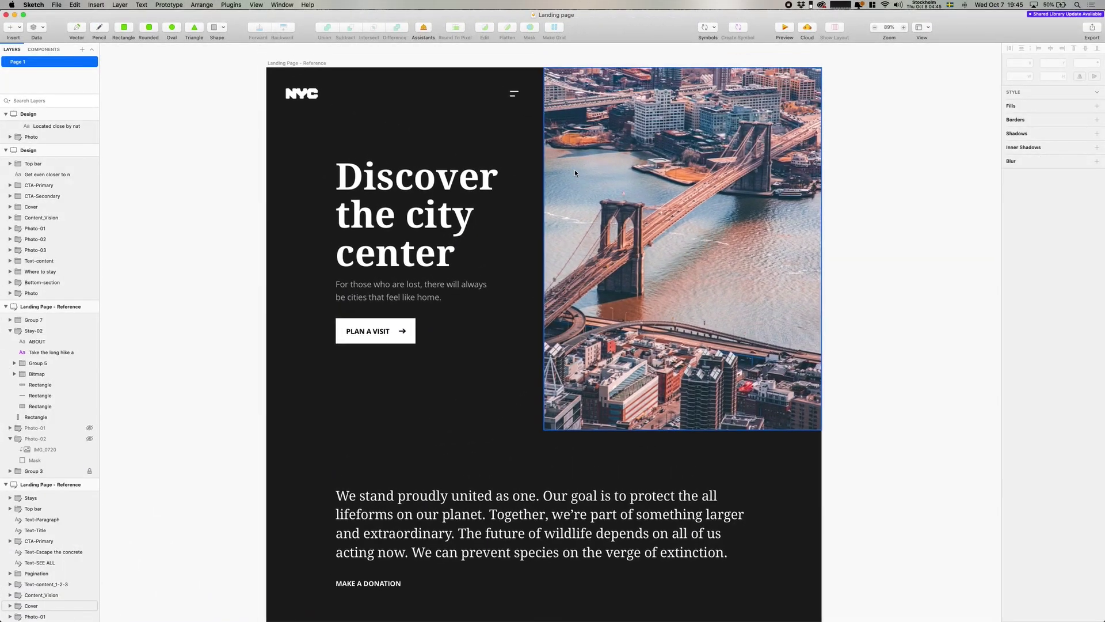
pyautogui.scroll(-10, 181, 443)
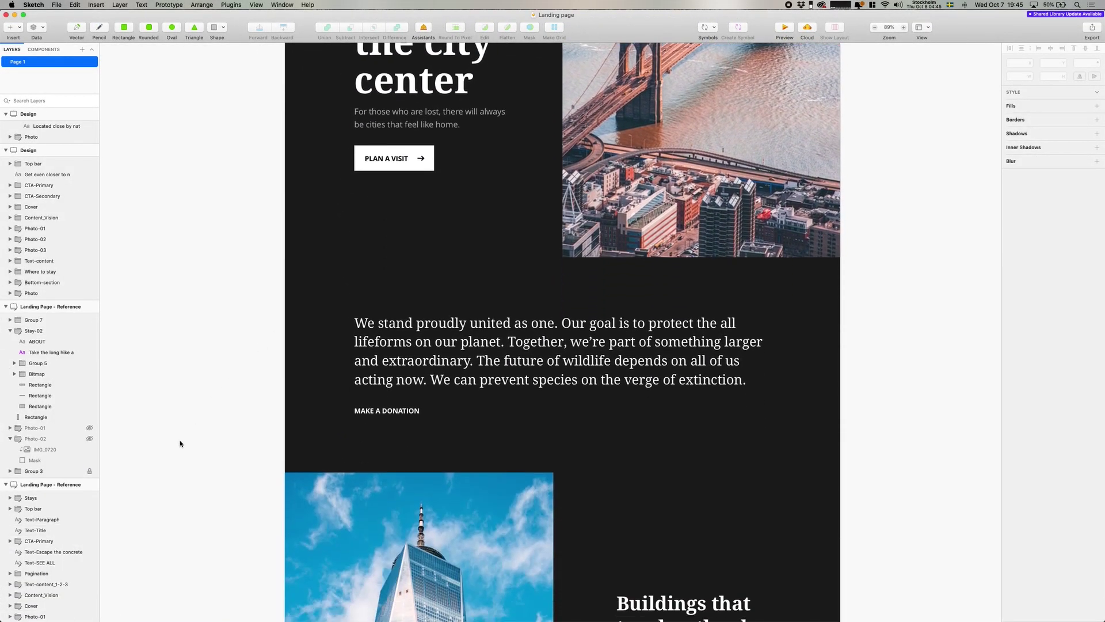
pyautogui.scroll(-10, 180, 444)
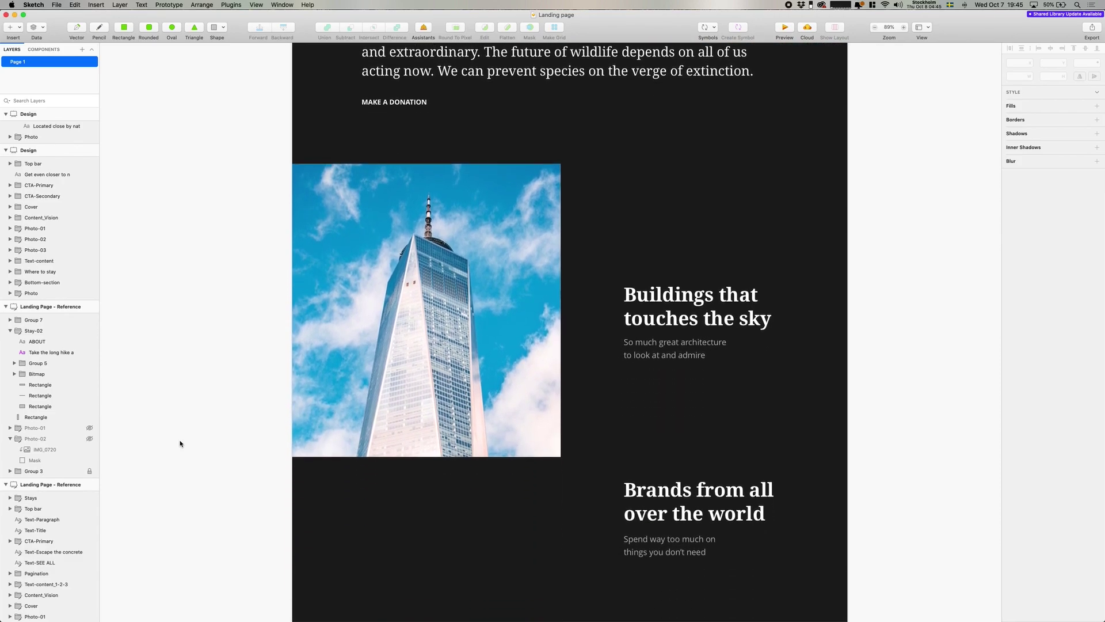
pyautogui.click(705, 477)
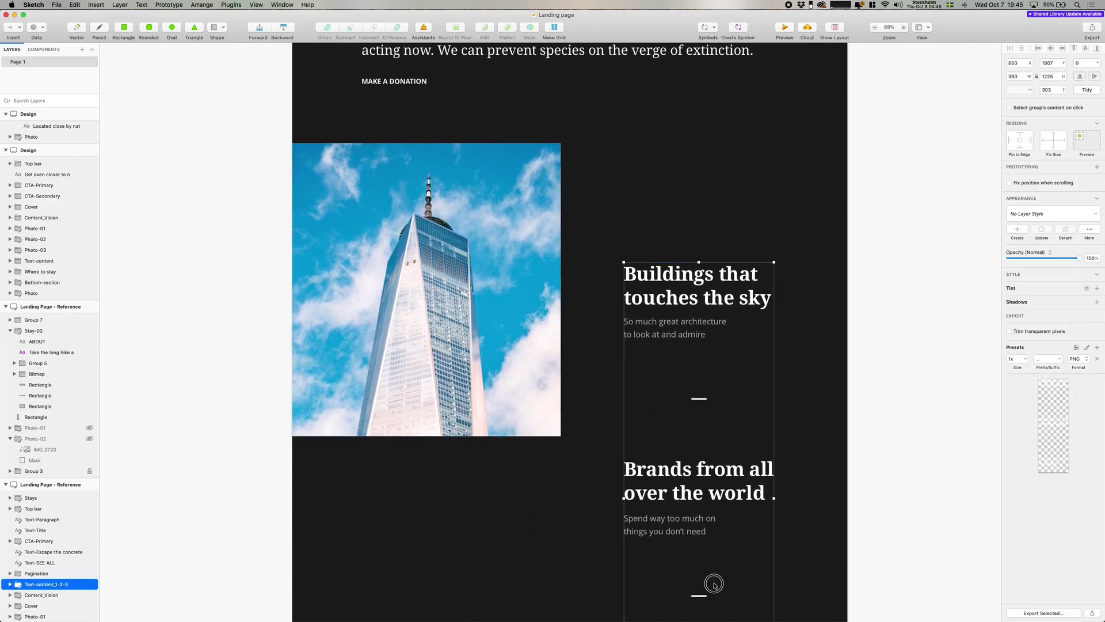
pyautogui.moveTo(714, 585); pyautogui.dragTo(711, 505)
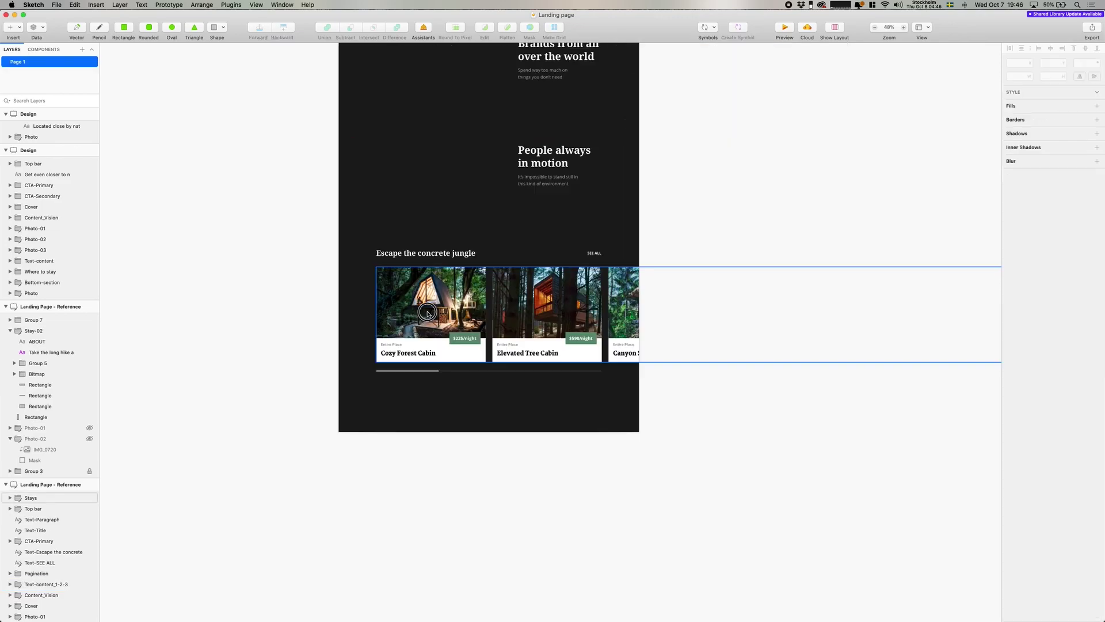
pyautogui.moveTo(437, 300); pyautogui.dragTo(437, 473)
pyautogui.click(304, 437)
pyautogui.click(414, 471)
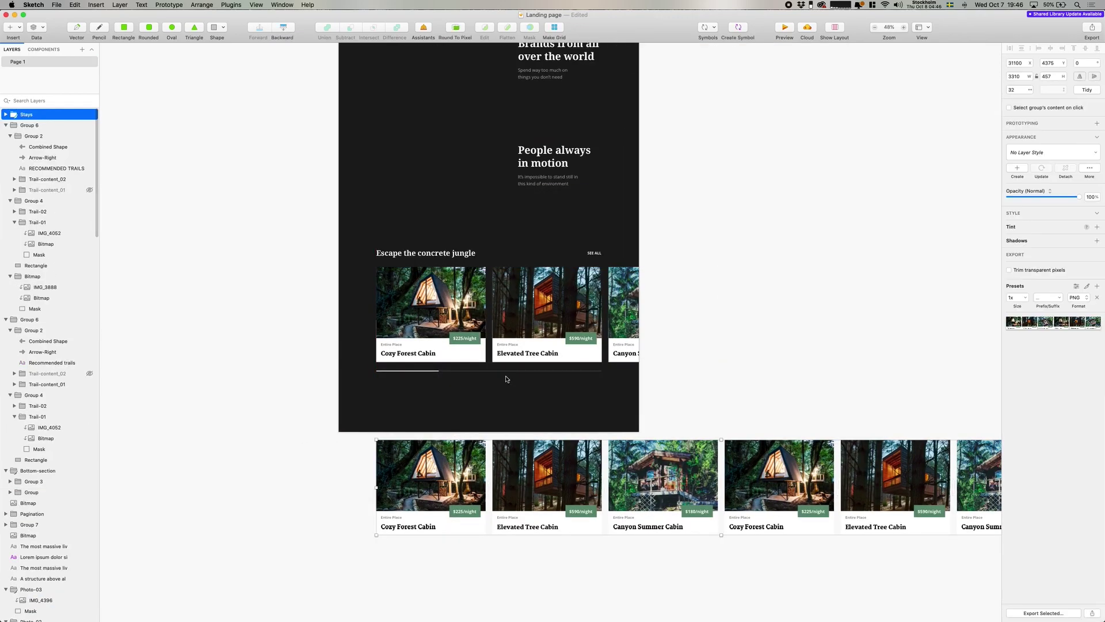
# Step: Select the page's headings, text blocks, photos and button together with the Stays group and export them as image files
pyautogui.keyDown('shift'); pyautogui.click(468, 254); pyautogui.keyUp('shift')
pyautogui.keyDown('shift'); pyautogui.click(596, 253); pyautogui.keyUp('shift')
pyautogui.keyDown('shift'); pyautogui.click(567, 153); pyautogui.keyUp('shift')
pyautogui.scroll(8, 568, 154)
pyautogui.keyDown('shift'); pyautogui.click(432, 212); pyautogui.keyUp('shift')
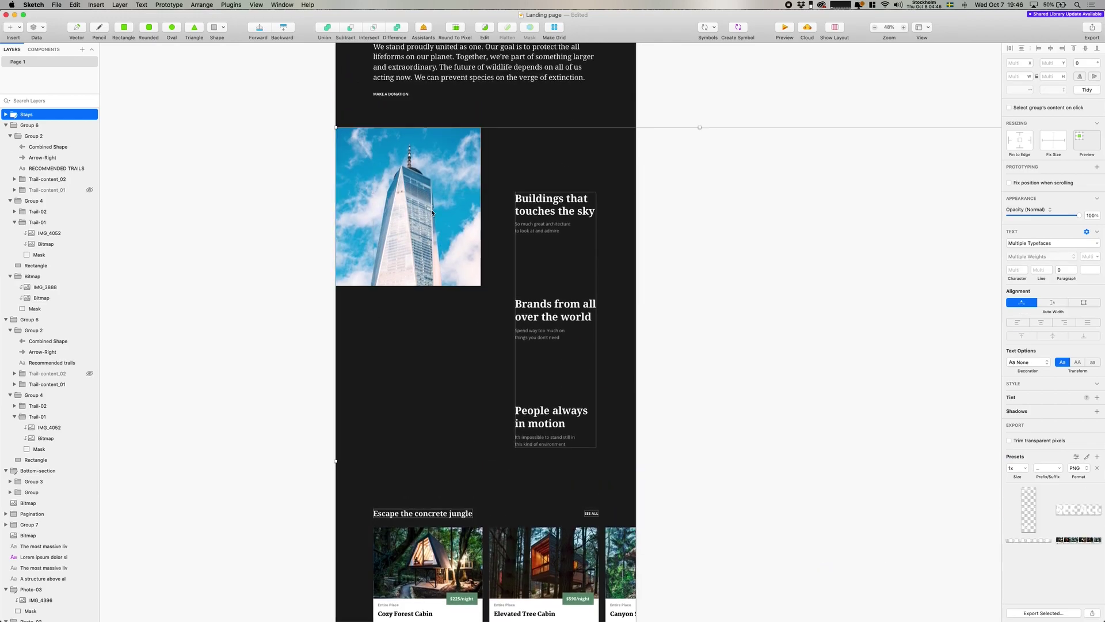
pyautogui.scroll(3, 432, 212)
pyautogui.keyDown('shift'); pyautogui.click(384, 126); pyautogui.keyUp('shift')
pyautogui.scroll(1, 347, 143)
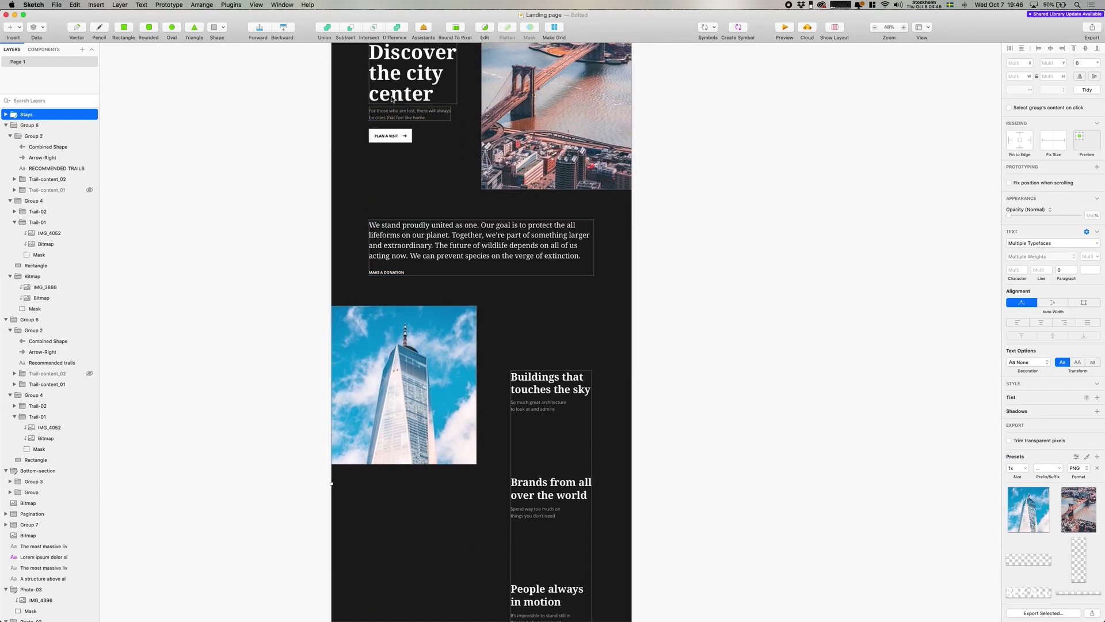
pyautogui.keyDown('shift'); pyautogui.click(389, 384); pyautogui.keyUp('shift')
pyautogui.press('super+shift+e')
pyautogui.press('Return')
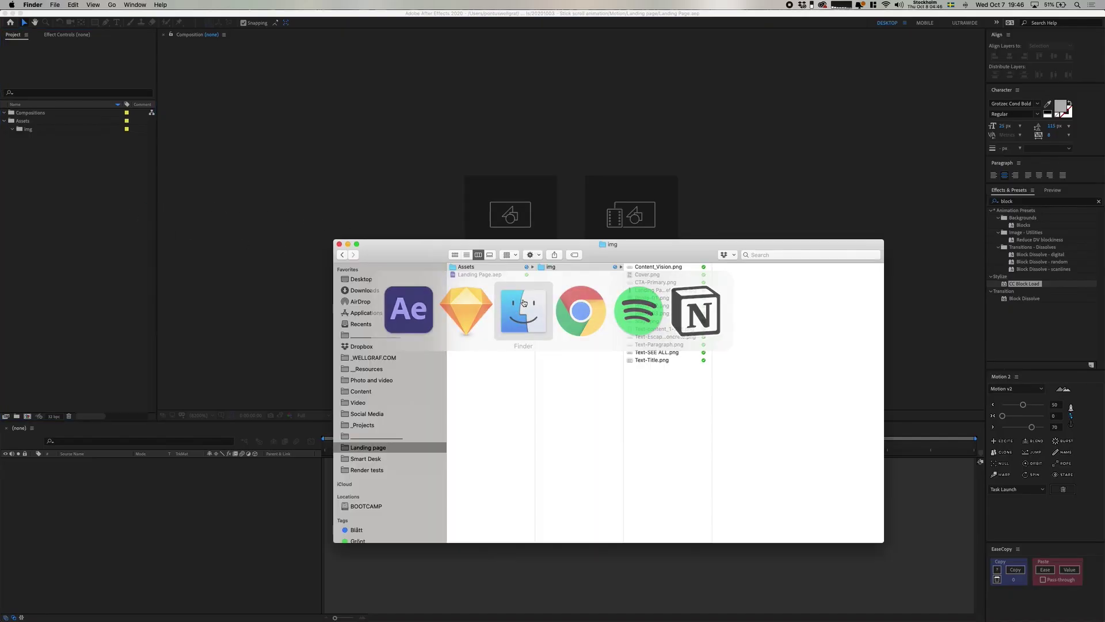
# Step: Import all the exported images from the Finder img folder into the img folder of the After Effects project
pyautogui.moveTo(659, 410); pyautogui.dragTo(646, 265)
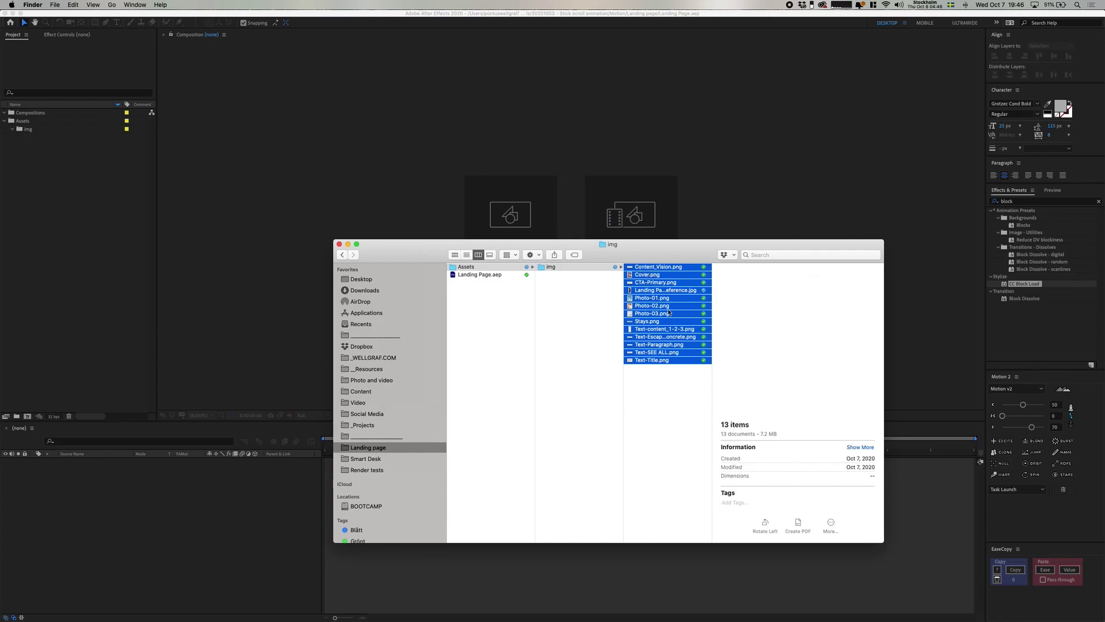
pyautogui.moveTo(672, 318); pyautogui.dragTo(13, 131)
pyautogui.moveTo(37, 211); pyautogui.dragTo(28, 236)
# Step: Create a composition from Landing Page - Reference.jpg, store it in the Compositions folder and name it MAIN
pyautogui.rightClick(84, 212)
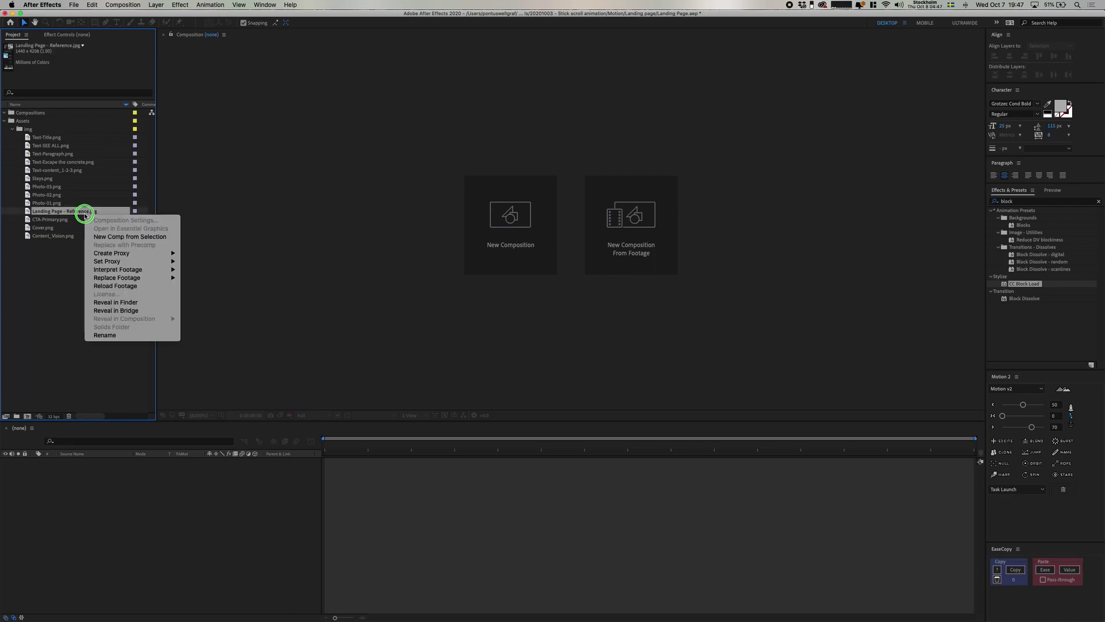
pyautogui.click(130, 237)
pyautogui.moveTo(58, 221); pyautogui.dragTo(30, 115)
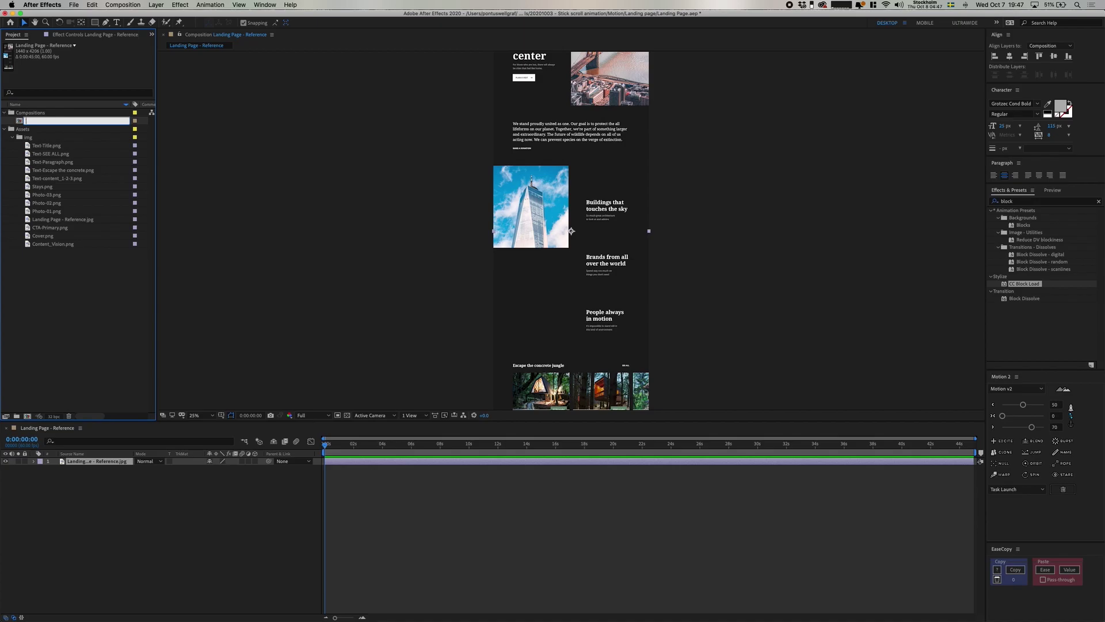
pyautogui.click(65, 285)
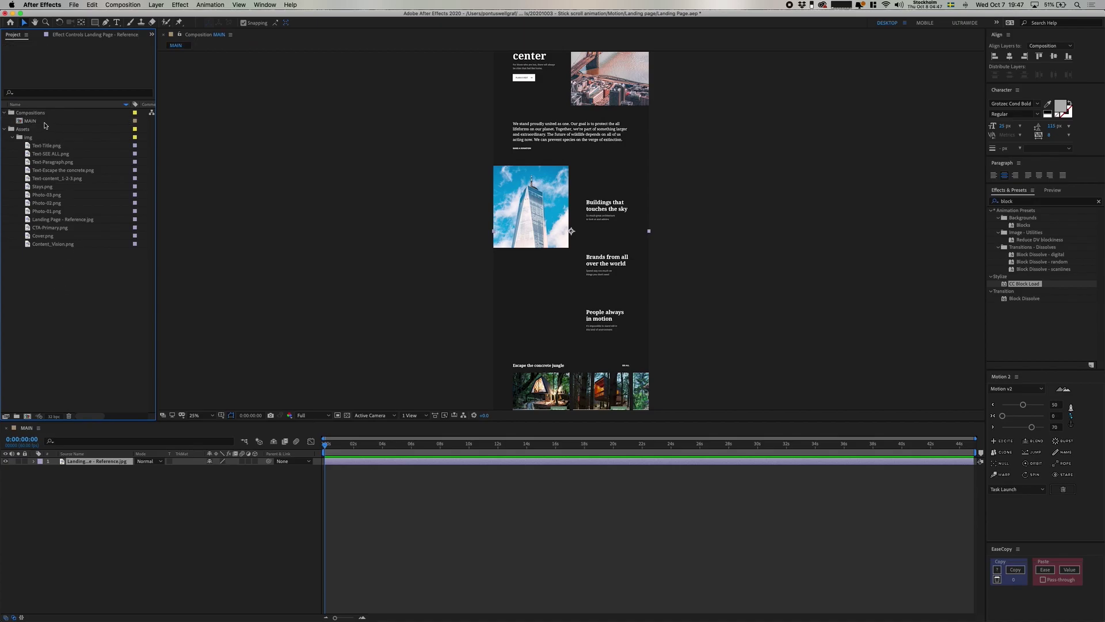
pyautogui.click(45, 123)
# Step: Place Text-Title.png, Text-Paragraph.png and CTA-Primary.png in MAIN, aligned over their counterparts in the reference
pyautogui.scroll(2, 618, 149)
pyautogui.press('space')
pyautogui.moveTo(618, 112); pyautogui.dragTo(606, 358)
pyautogui.moveTo(49, 146); pyautogui.dragTo(493, 180)
pyautogui.moveTo(52, 161); pyautogui.dragTo(493, 224)
pyautogui.moveTo(50, 227); pyautogui.dragTo(473, 245)
pyautogui.press('super+shift+h')
pyautogui.press('Up')
# Step: Place Cover.png over the bridge photo and Top bar.png over the logo row, aligned with the reference
pyautogui.moveTo(44, 235); pyautogui.dragTo(649, 202)
pyautogui.moveTo(649, 202); pyautogui.dragTo(645, 200)
pyautogui.moveTo(45, 146); pyautogui.dragTo(488, 110)
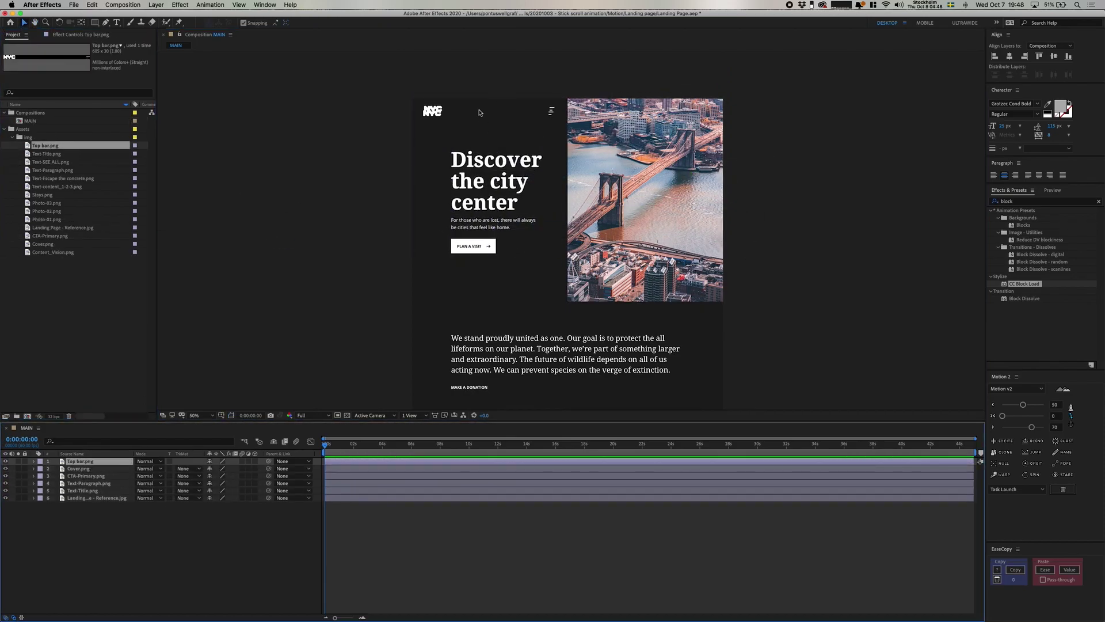
pyautogui.scroll(1, 479, 113)
pyautogui.moveTo(365, 179); pyautogui.dragTo(362, 185)
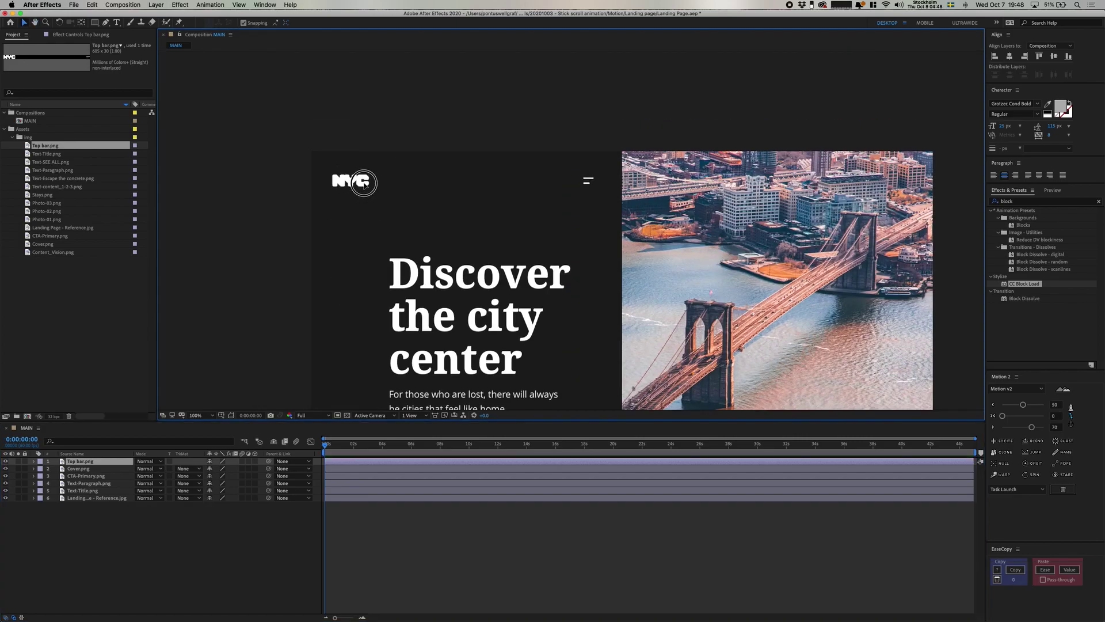
# Step: Place Content_Vision.png over the "We stand proudly united as one" paragraph of the reference
pyautogui.moveTo(553, 406); pyautogui.dragTo(543, 242)
pyautogui.moveTo(542, 345); pyautogui.dragTo(524, 120)
pyautogui.moveTo(53, 252); pyautogui.dragTo(587, 275)
pyautogui.moveTo(581, 346); pyautogui.dragTo(581, 122)
# Step: Place Photo-01.png, Photo-02.png and Photo-03.png over the skyscraper photo and Text-content_1-2-3.png over the section headings of the reference
pyautogui.click(48, 203)
pyautogui.keyDown('shift'); pyautogui.click(64, 220); pyautogui.keyUp('shift')
pyautogui.moveTo(67, 221); pyautogui.dragTo(458, 281)
pyautogui.moveTo(518, 322); pyautogui.dragTo(429, 184)
pyautogui.moveTo(58, 187); pyautogui.dragTo(685, 80)
pyautogui.moveTo(547, 374); pyautogui.dragTo(557, 301)
# Step: Place Text-Escape the concrete.png, Text-SEE ALL.png and Stays.png over their counterparts in the cabin section of the reference
pyautogui.moveTo(63, 179); pyautogui.dragTo(429, 177)
pyautogui.moveTo(431, 177); pyautogui.dragTo(428, 173)
pyautogui.moveTo(52, 162); pyautogui.dragTo(770, 181)
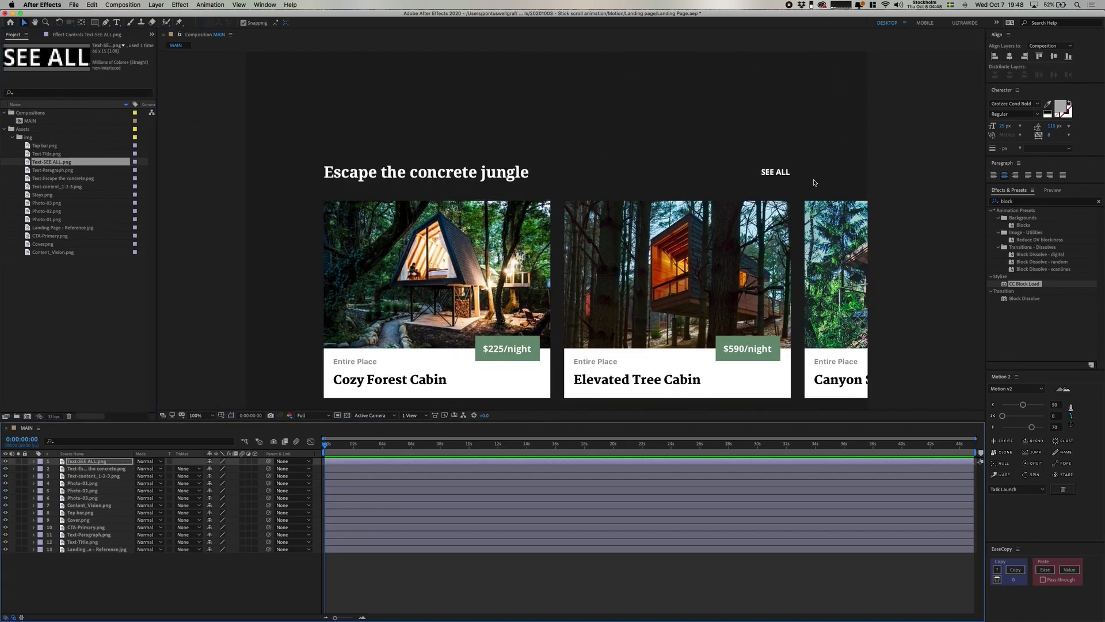
pyautogui.moveTo(52, 195); pyautogui.dragTo(648, 288)
pyautogui.moveTo(404, 373); pyautogui.dragTo(793, 383)
pyautogui.moveTo(609, 262); pyautogui.dragTo(606, 166)
# Step: Draw a thin rectangle shape over the start of the scroll line beneath the cabin cards
pyautogui.click(369, 587)
pyautogui.click(95, 23)
pyautogui.press('.')
pyautogui.press('.')
pyautogui.moveTo(243, 377); pyautogui.dragTo(622, 123)
pyautogui.moveTo(357, 288); pyautogui.dragTo(666, 146)
pyautogui.moveTo(260, 191); pyautogui.dragTo(439, 197)
pyautogui.press('v')
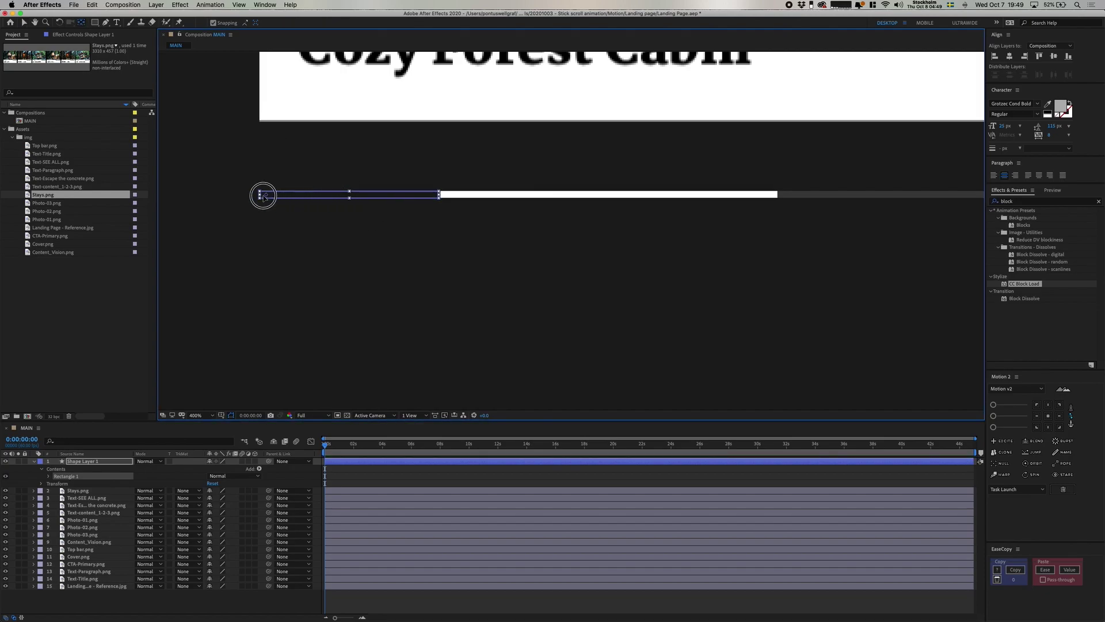
# Step: Extend the thin rectangle to the full length of the scroll line and rename its layer Line base
pyautogui.moveTo(438, 195); pyautogui.dragTo(421, 247)
pyautogui.moveTo(422, 244); pyautogui.dragTo(624, 241)
pyautogui.moveTo(625, 264); pyautogui.dragTo(770, 264)
pyautogui.press(',')
pyautogui.press(',')
pyautogui.write('Line base')
pyautogui.press('Return')
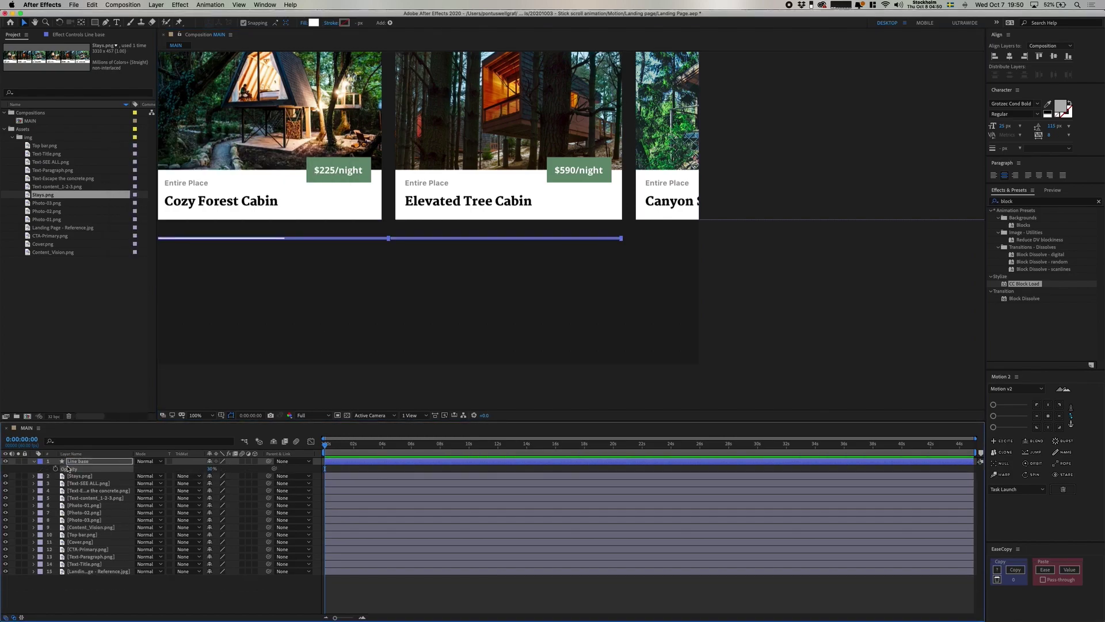
# Step: Duplicate the Line base layer, name the copy Line and shorten it to the first part of the scroll line
pyautogui.hotkey('ctrl', 'd')
pyautogui.press('Return')
pyautogui.write('Line')
pyautogui.press('Return')
pyautogui.moveTo(621, 238); pyautogui.dragTo(292, 238)
# Step: Raise the opacity of the short Line layer
pyautogui.click(81, 461)
pyautogui.press('t')
pyautogui.moveTo(212, 468); pyautogui.dragTo(370, 472)
pyautogui.press(',')
pyautogui.moveTo(307, 246); pyautogui.dragTo(293, 360)
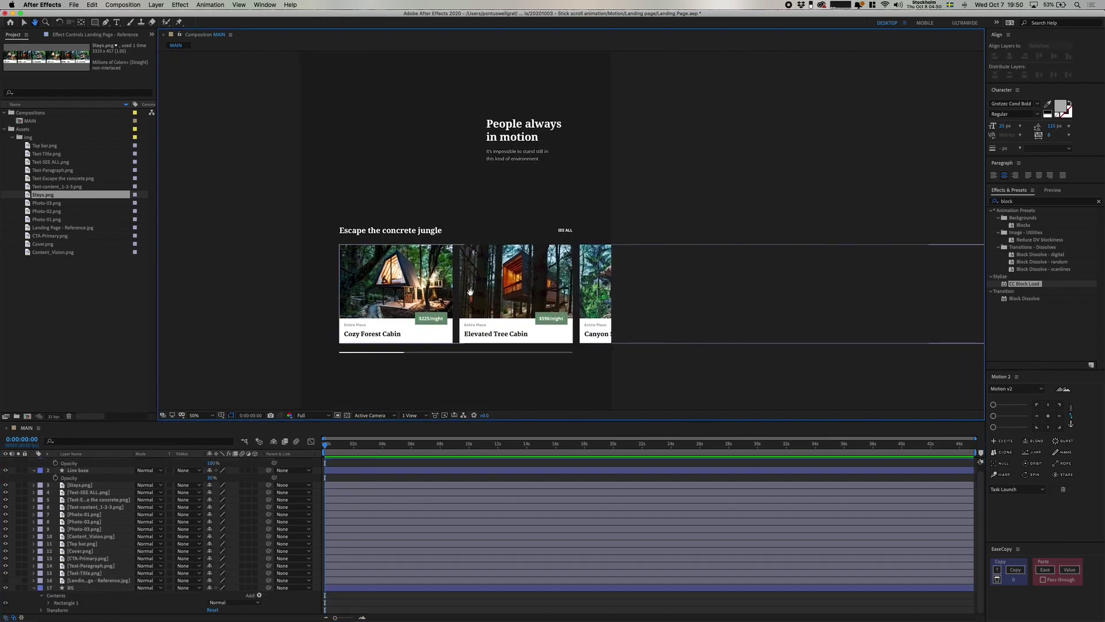
pyautogui.moveTo(467, 192); pyautogui.dragTo(482, 392)
pyautogui.moveTo(498, 159); pyautogui.dragTo(500, 364)
pyautogui.moveTo(481, 211); pyautogui.dragTo(477, 223)
pyautogui.scroll(8, 477, 223)
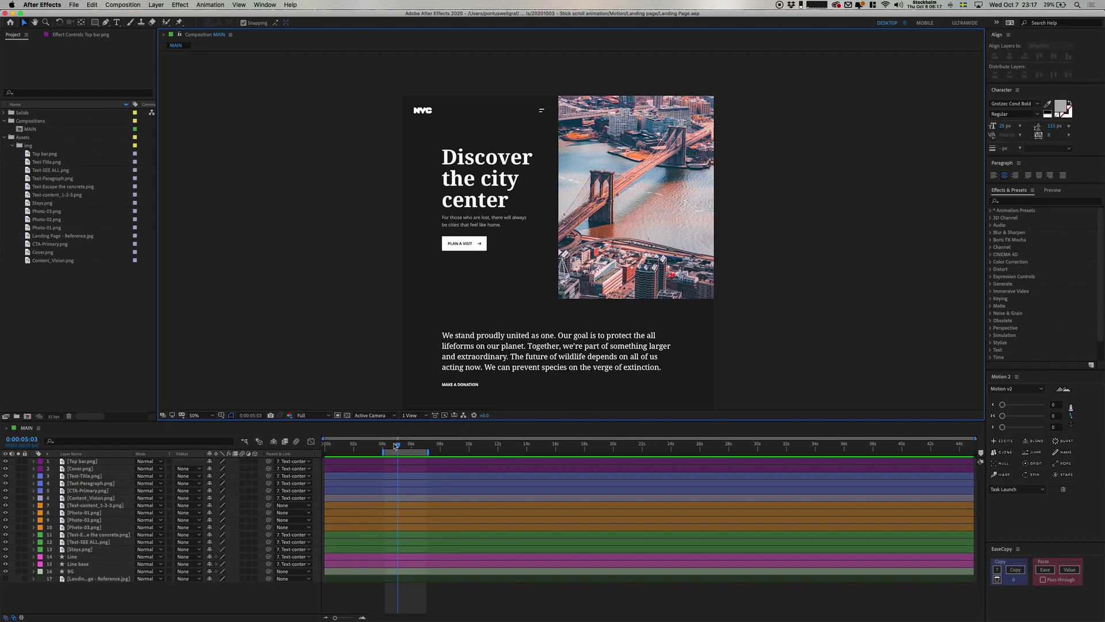
# Step: Add opacity keyframes to Top bar.png and Cover.png at 0:00:05:03 and 0:00:06:03
pyautogui.click(76, 462)
pyautogui.keyDown('shift'); pyautogui.click(80, 468); pyautogui.keyUp('shift')
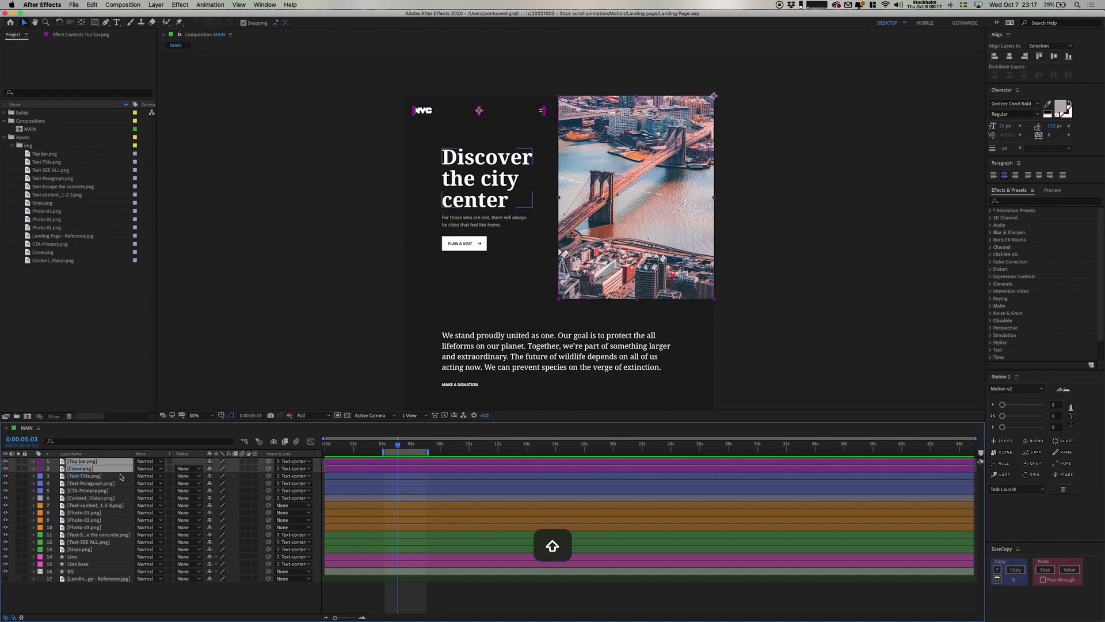
pyautogui.press('t')
pyautogui.click(57, 483)
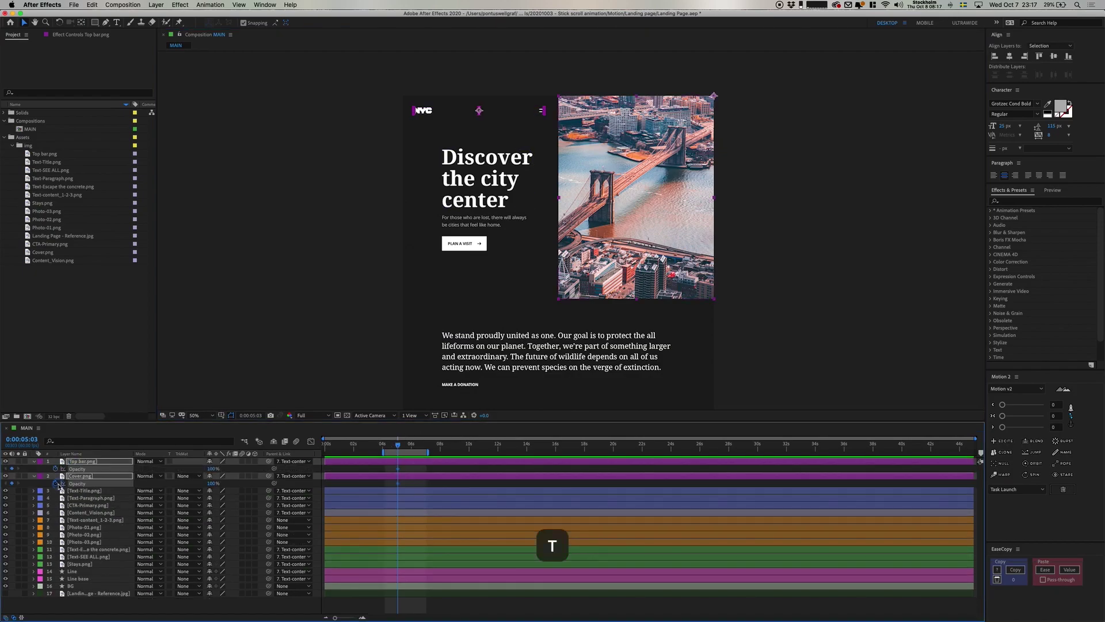
pyautogui.press('super+shift+Right')
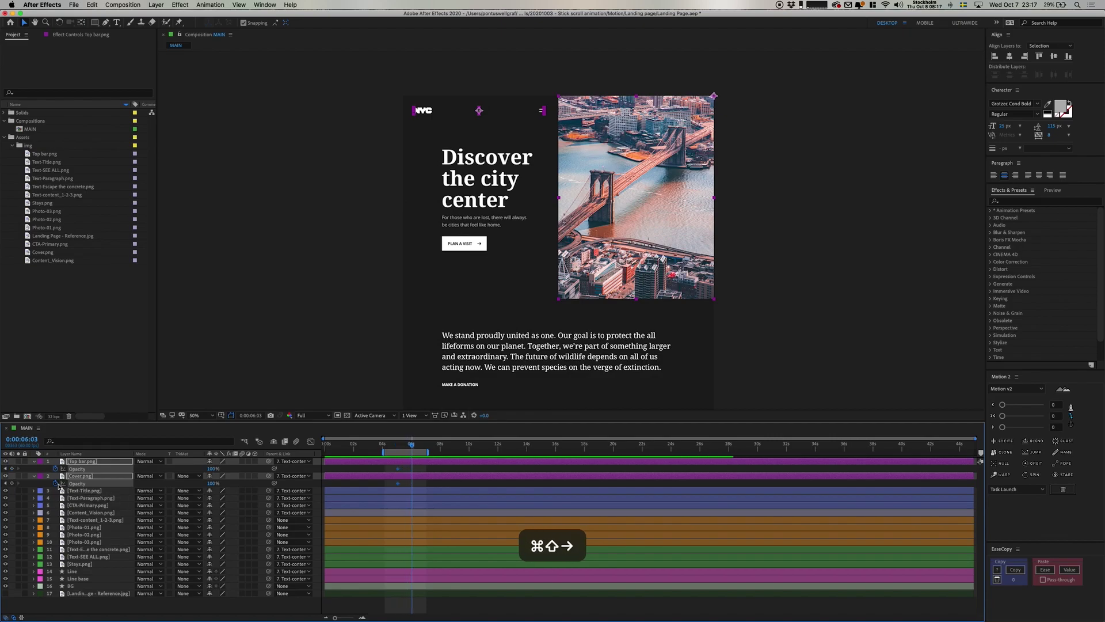
# Step: Add scale keyframes to Cover.png at 0:00:06:03 and 0:00:05:03 and set its anchor point to its top-right corner
pyautogui.click(86, 476)
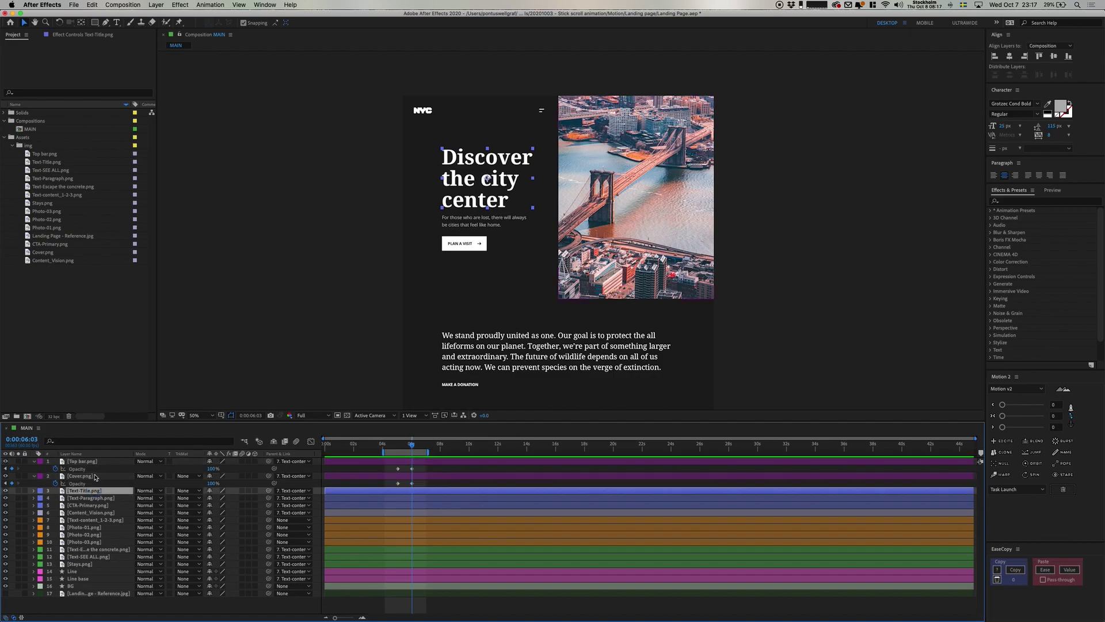
pyautogui.press('s')
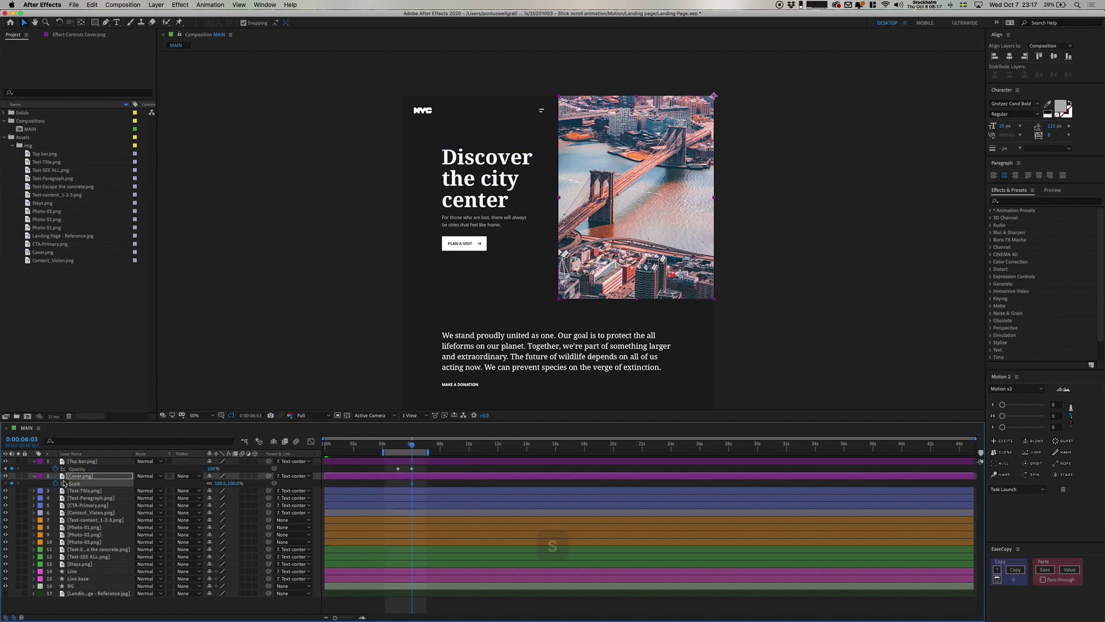
pyautogui.press('u')
pyautogui.press('u')
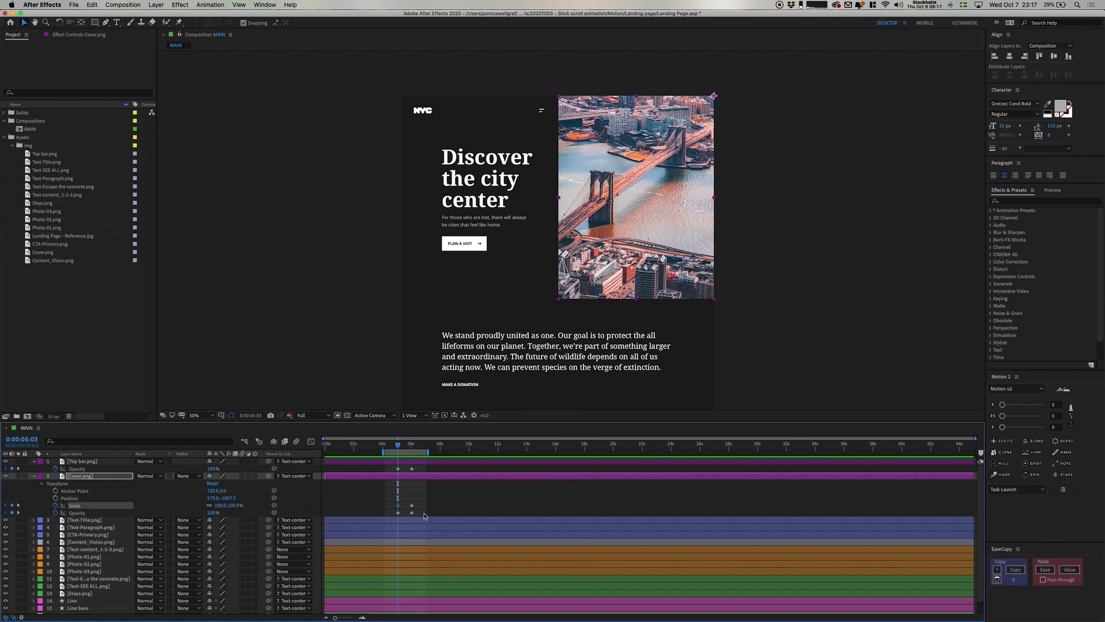
pyautogui.click(1070, 414)
pyautogui.click(1059, 405)
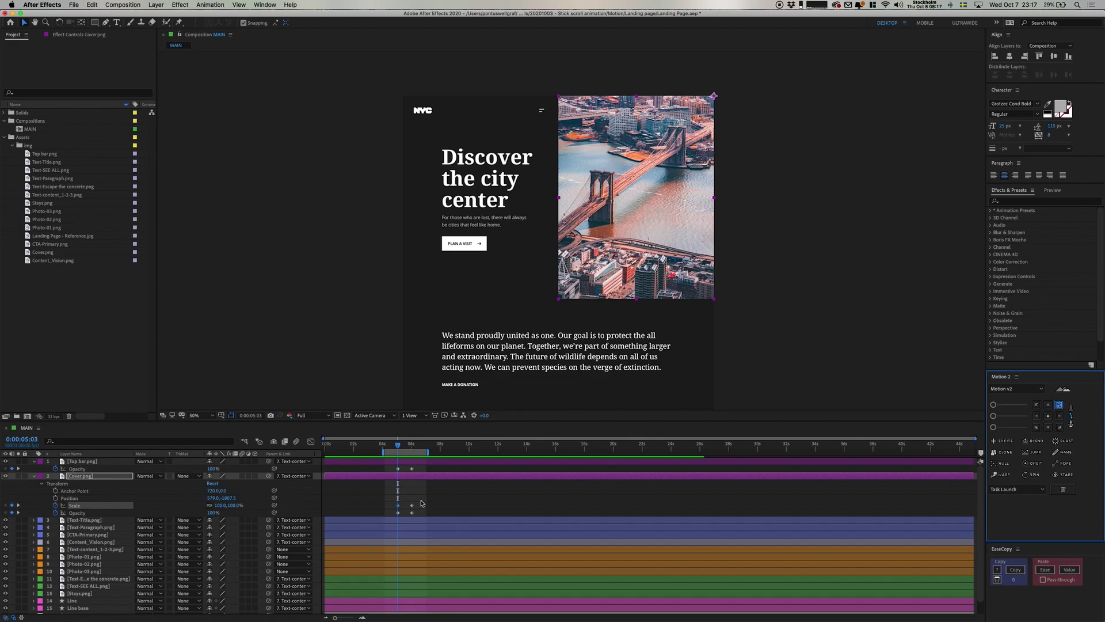
# Step: Ease Cover.png's scale and opacity keyframes with Motion 2 values of 40 and 70
pyautogui.moveTo(389, 501); pyautogui.dragTo(421, 516)
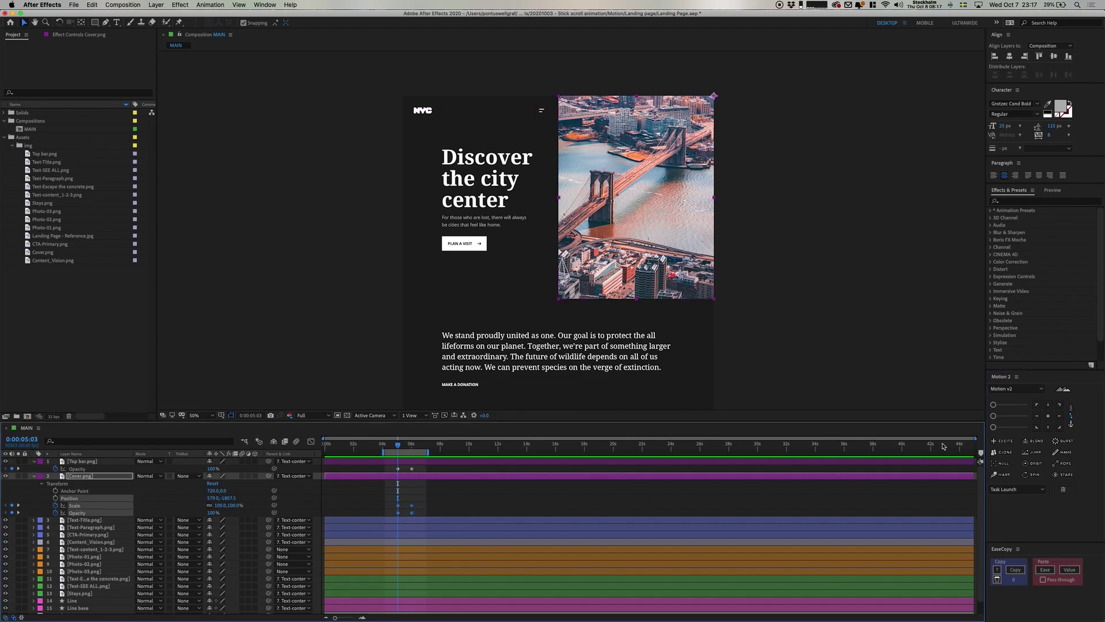
pyautogui.click(1070, 413)
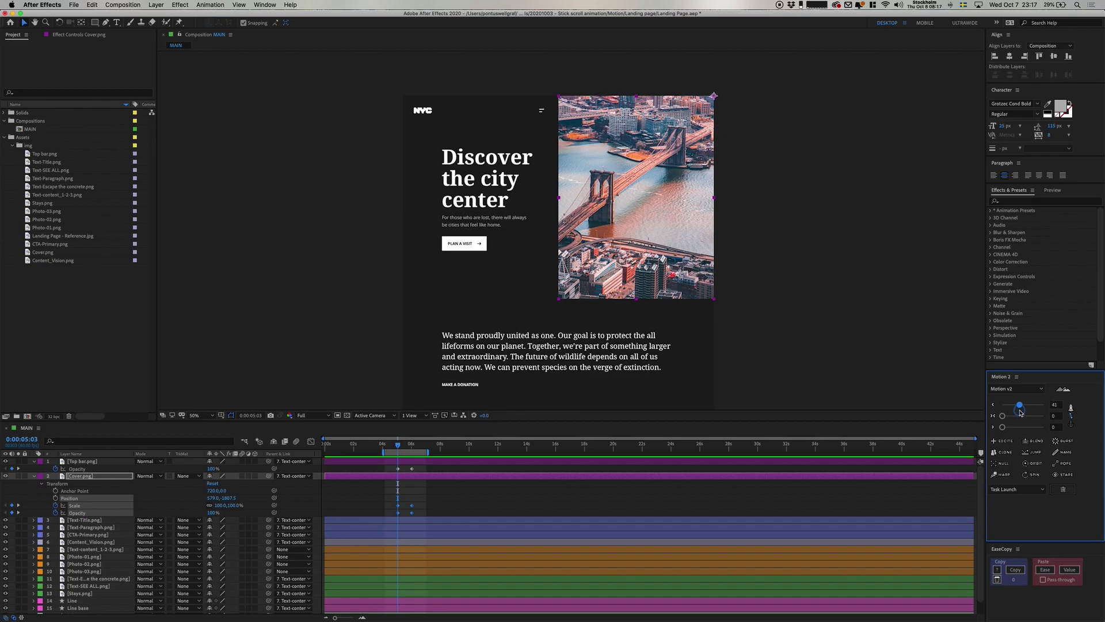
pyautogui.click(1023, 426)
pyautogui.click(401, 509)
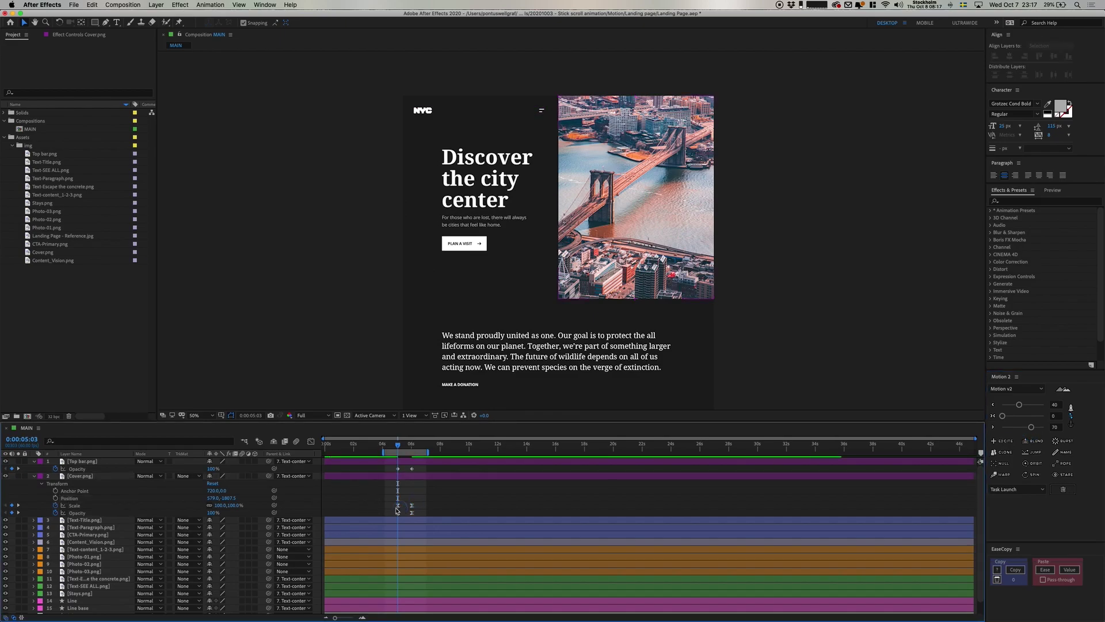
# Step: Set Cover.png's starting keyframes to 33% scale and 0% opacity and Top bar.png's starting opacity to 0%, and preview the animation
pyautogui.click(398, 506)
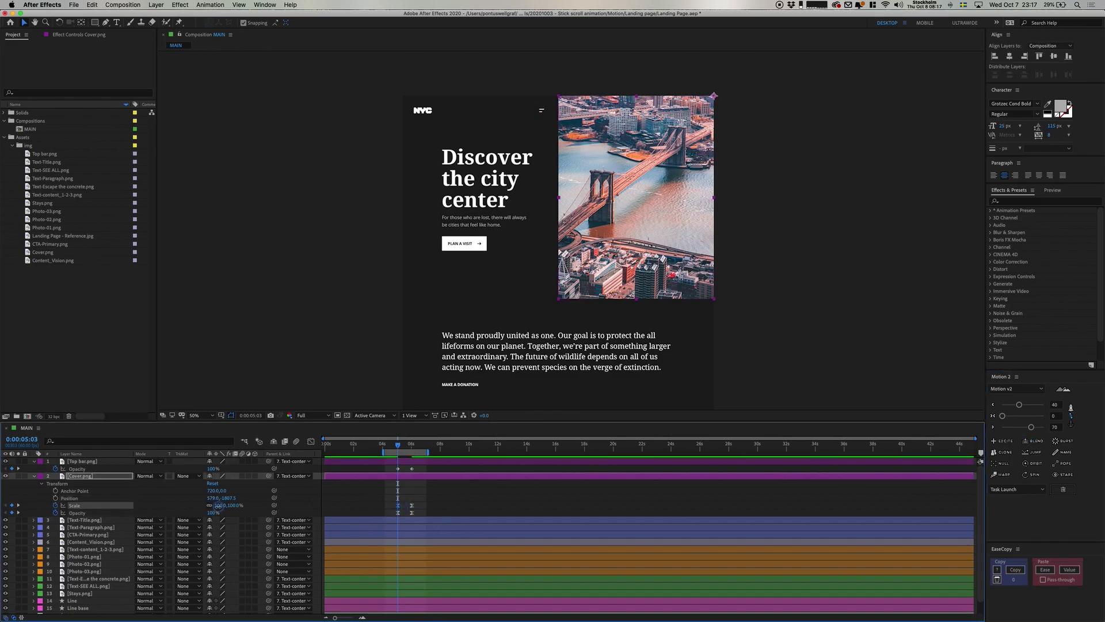
pyautogui.moveTo(217, 506); pyautogui.dragTo(152, 514)
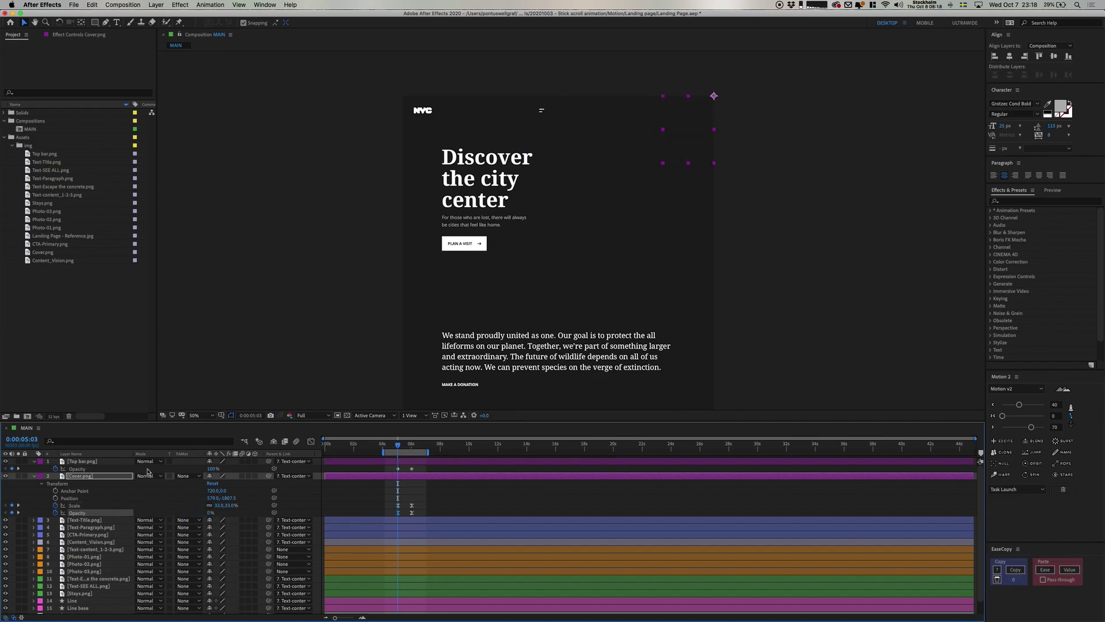
pyautogui.moveTo(212, 469); pyautogui.dragTo(176, 471)
pyautogui.press('space')
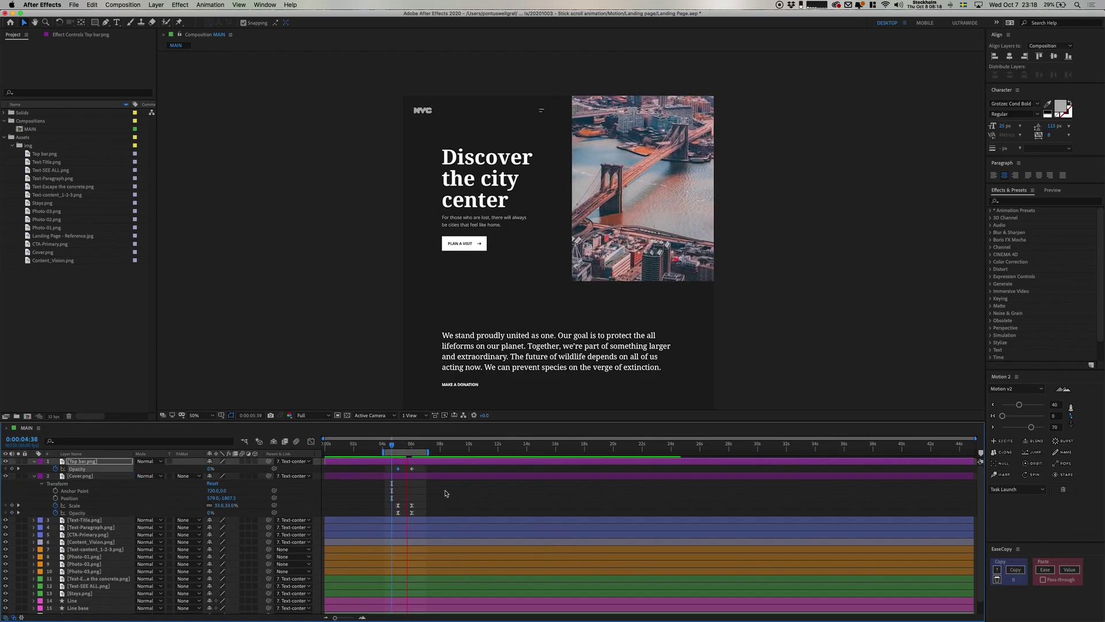
pyautogui.press('space')
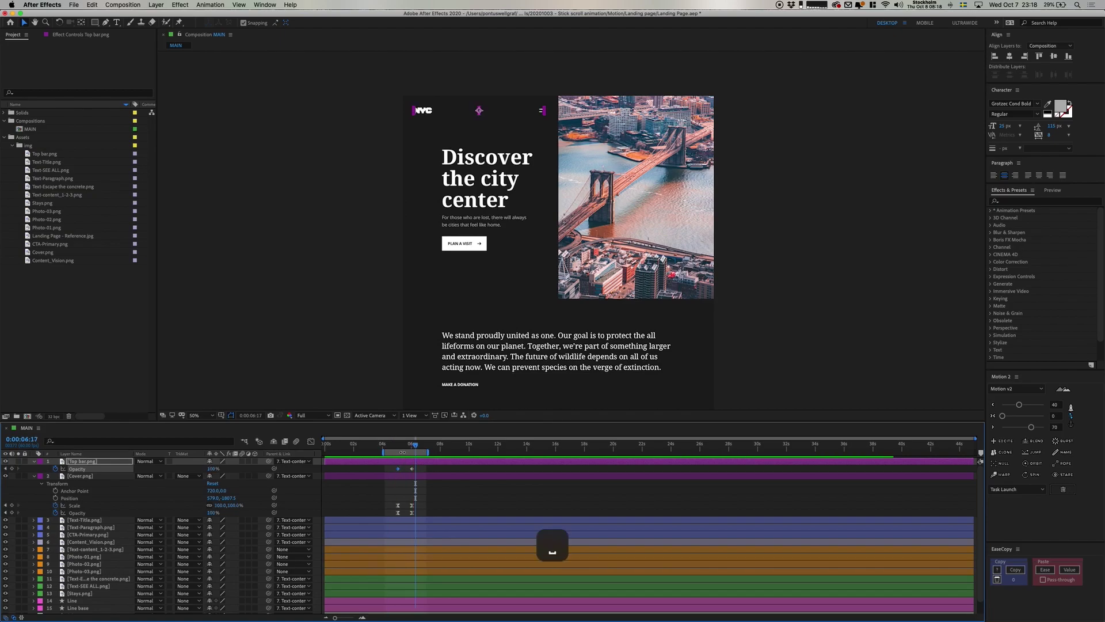
# Step: Delay both Top bar.png opacity keyframes so they start after Cover.png's first keyframes
pyautogui.click(399, 446)
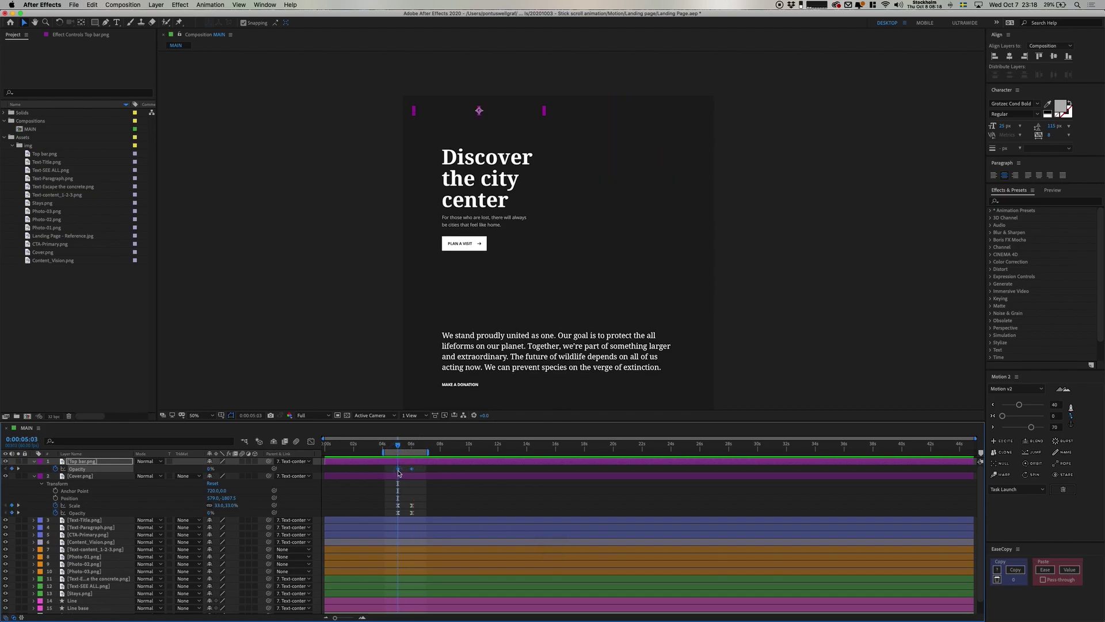
pyautogui.moveTo(399, 472); pyautogui.dragTo(408, 476)
pyautogui.press('shift')
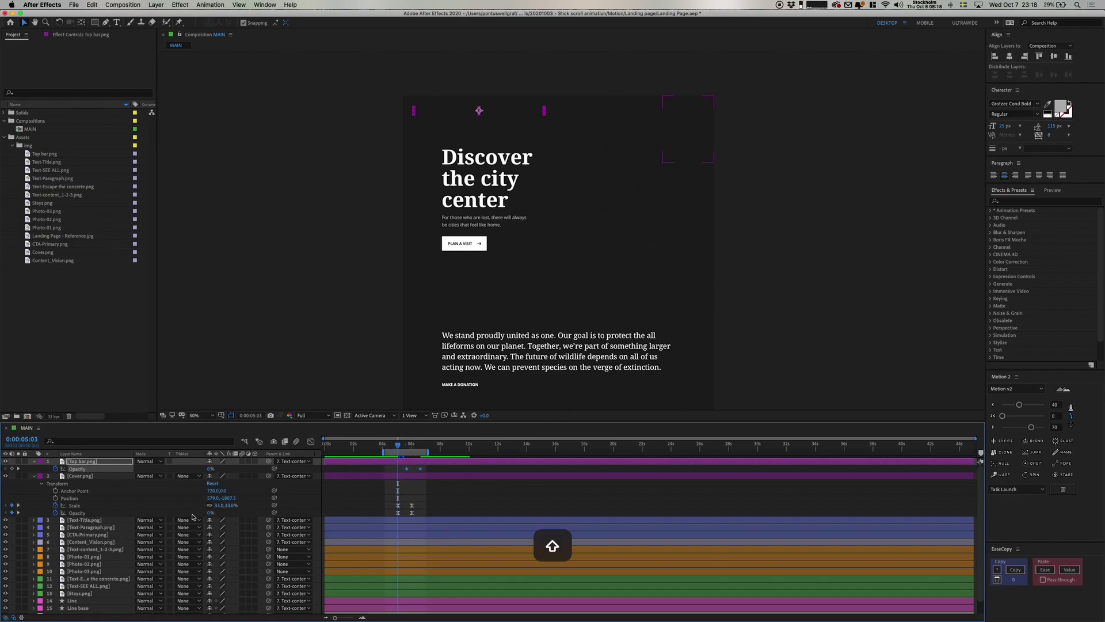
# Step: Add position keyframes to Text-Title.png, Text-Paragraph.png and CTA-Primary.png at 0:00:05:03 and 0:00:06:03
pyautogui.click(92, 519)
pyautogui.keyDown('shift'); pyautogui.click(103, 534); pyautogui.keyUp('shift')
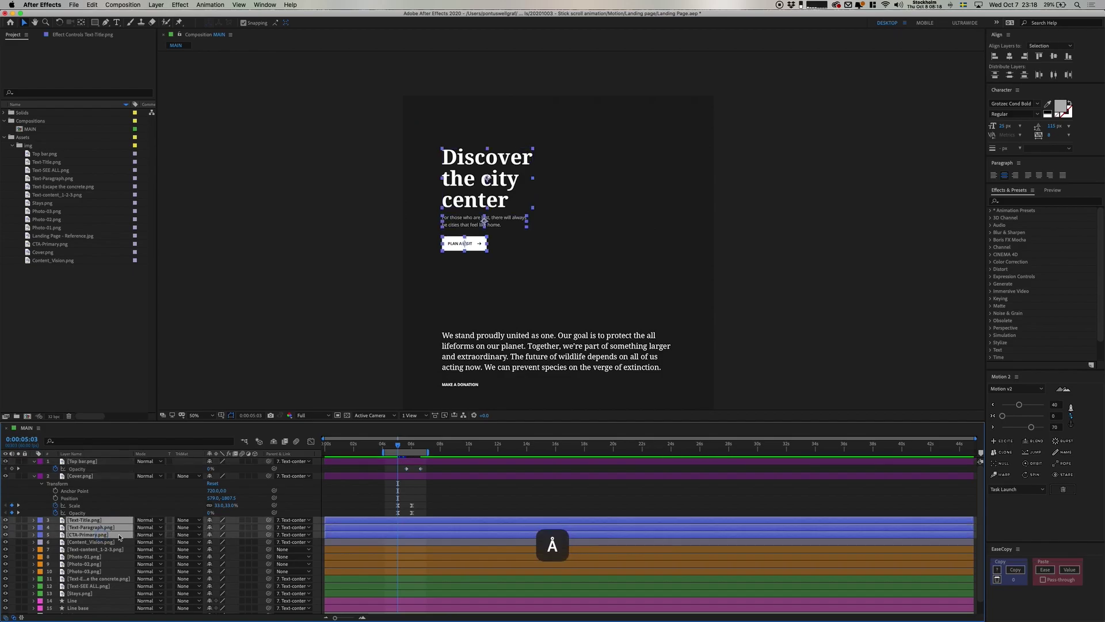
pyautogui.press('p')
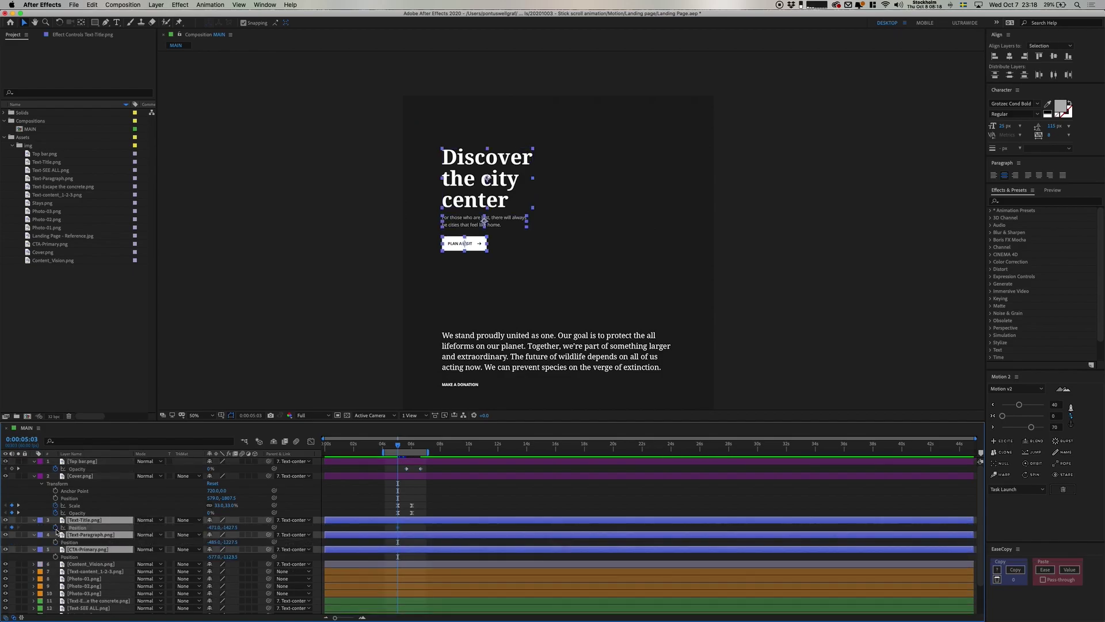
pyautogui.click(56, 528)
pyautogui.press('super+shift+Right')
pyautogui.press('super+shift+Right')
pyautogui.press('super+shift+Right')
pyautogui.press('super+shift+Right')
pyautogui.press('super+shift+Right')
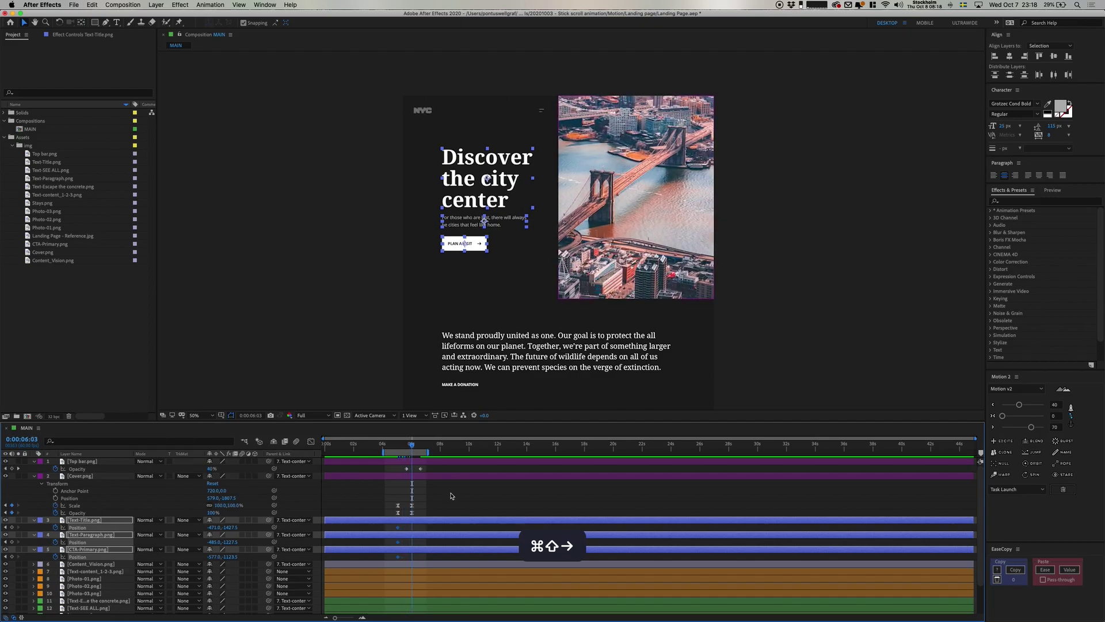
pyautogui.click(11, 527)
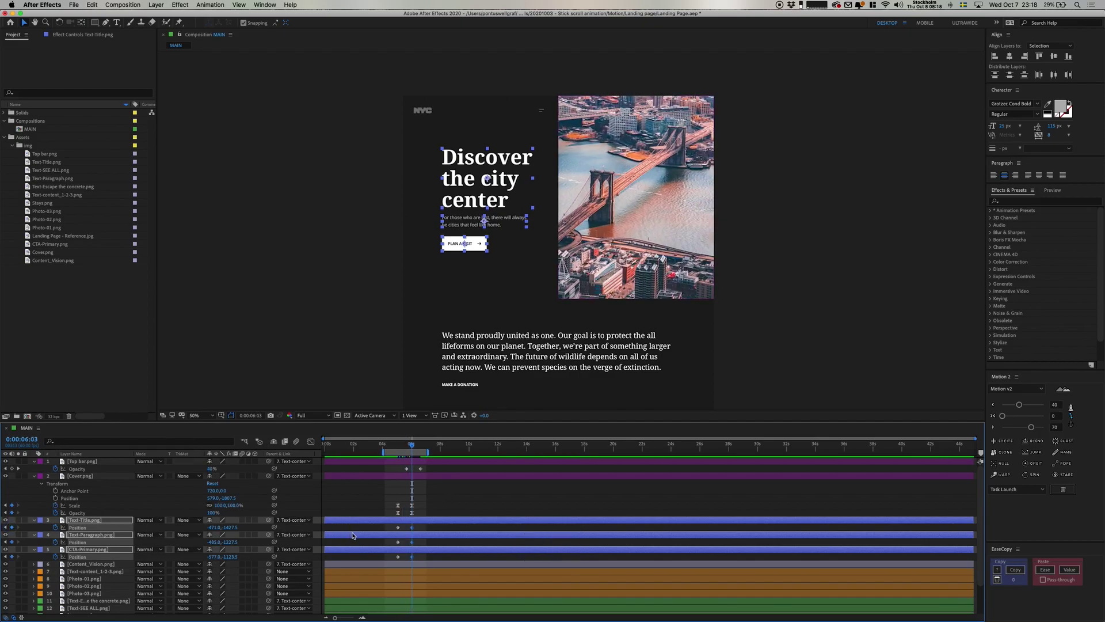
# Step: Add opacity keyframes to the title, paragraph and CTA layers at 0:00:06:03 and 0:00:05:03
pyautogui.press('t')
pyautogui.click(55, 528)
pyautogui.press('super+shift+Left')
pyautogui.press('super+shift+Left')
pyautogui.press('super+shift+Left')
pyautogui.press('super+shift+Left')
pyautogui.press('super+shift+Left')
pyautogui.press('super+shift+Left')
pyautogui.click(12, 527)
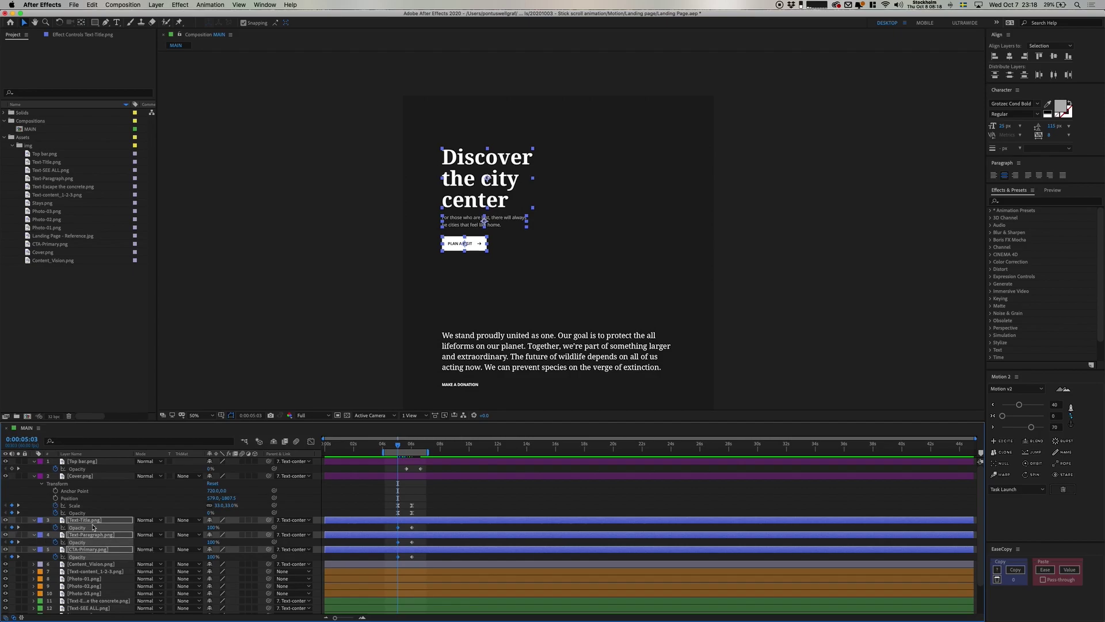
# Step: At 0:00:05:03, move the title, paragraph and CTA layers about 120 px down and set their opacity to 0%
pyautogui.hotkey('shift', 'Down')
pyautogui.hotkey('shift', 'Down')
pyautogui.hotkey('shift', 'Down')
pyautogui.hotkey('shift', 'Down')
pyautogui.hotkey('shift', 'Down')
pyautogui.hotkey('shift', 'Down')
pyautogui.hotkey('shift', 'Down')
pyautogui.hotkey('shift', 'Down')
pyautogui.hotkey('shift', 'Down')
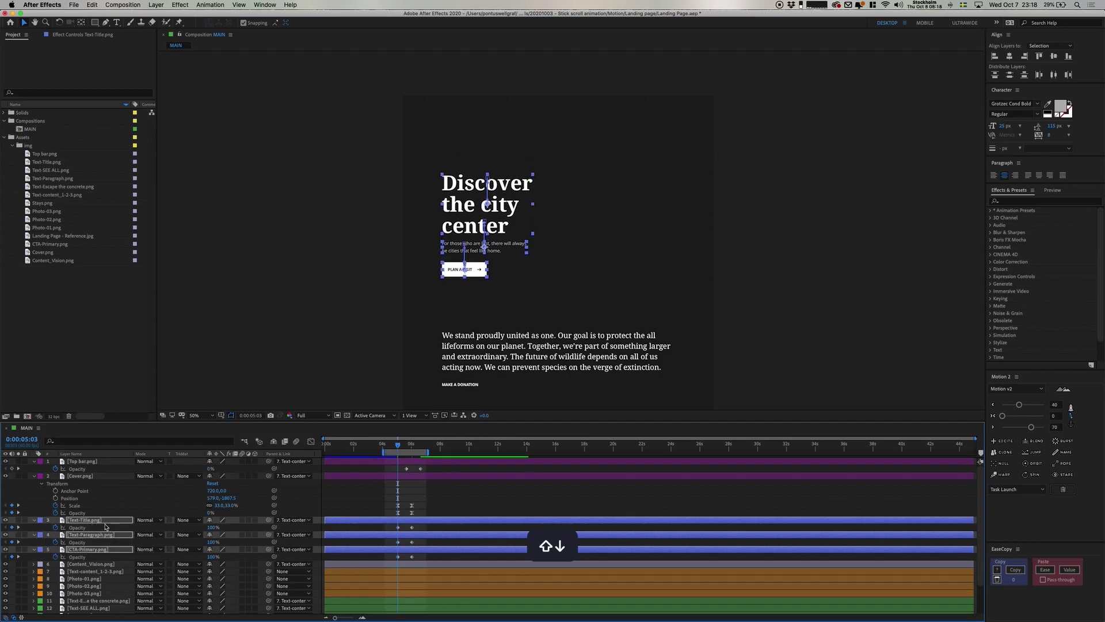
pyautogui.moveTo(211, 528); pyautogui.dragTo(151, 529)
# Step: Ease the three layers' position keyframes with Motion 2 values of 20 and 80, and shift their and Cover.png's end keyframes slightly later
pyautogui.press('p')
pyautogui.moveTo(393, 525); pyautogui.dragTo(426, 562)
pyautogui.click(1011, 407)
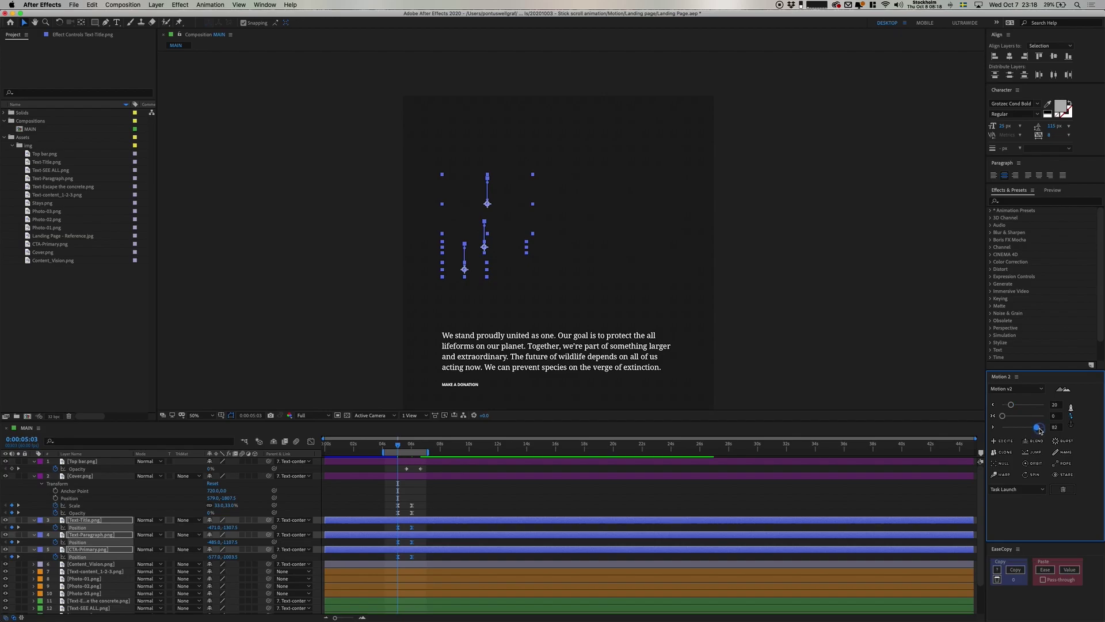
pyautogui.moveTo(1038, 431); pyautogui.dragTo(1039, 431)
pyautogui.press('space')
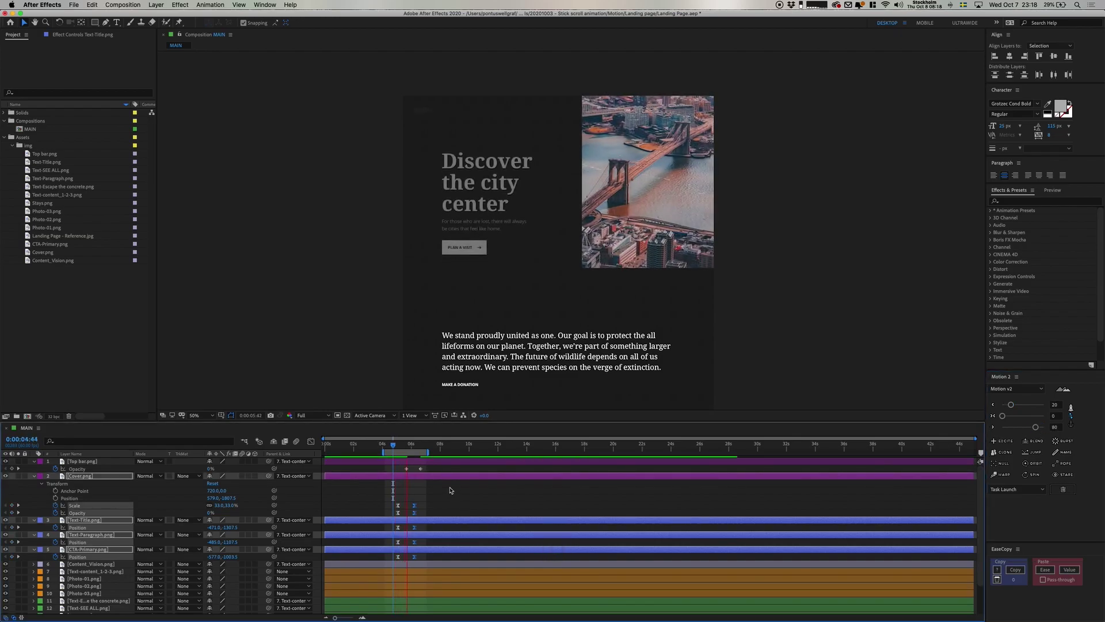
# Step: Move the three layers' starting opacity keyframes to 0:00:05:23, align the ending ones with the last position keyframes, and preview the animation
pyautogui.moveTo(408, 448); pyautogui.dragTo(398, 448)
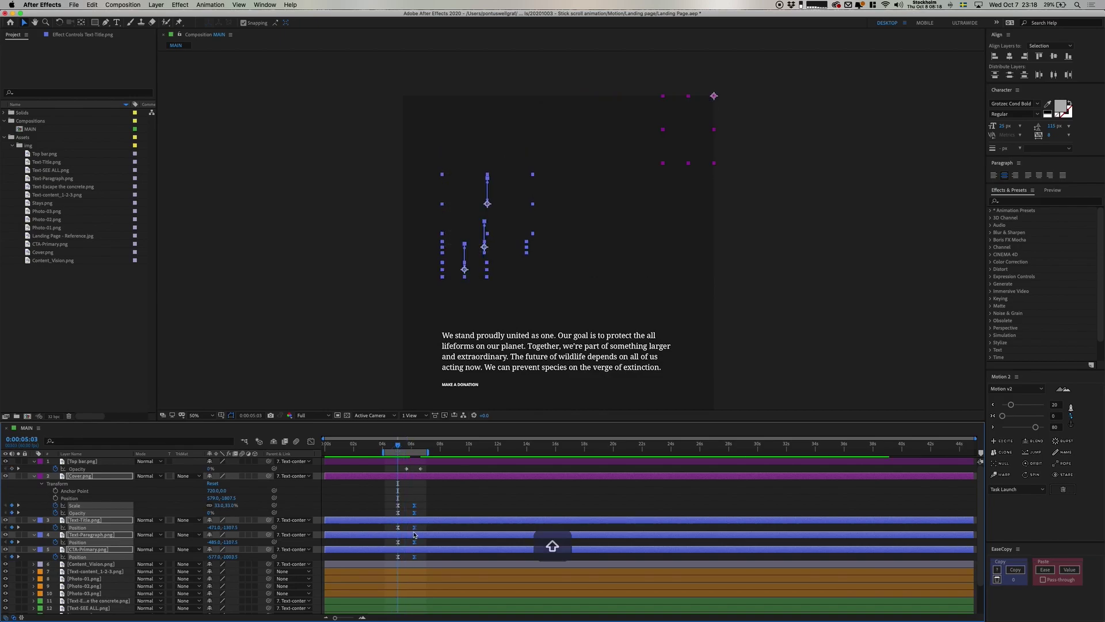
pyautogui.press('u')
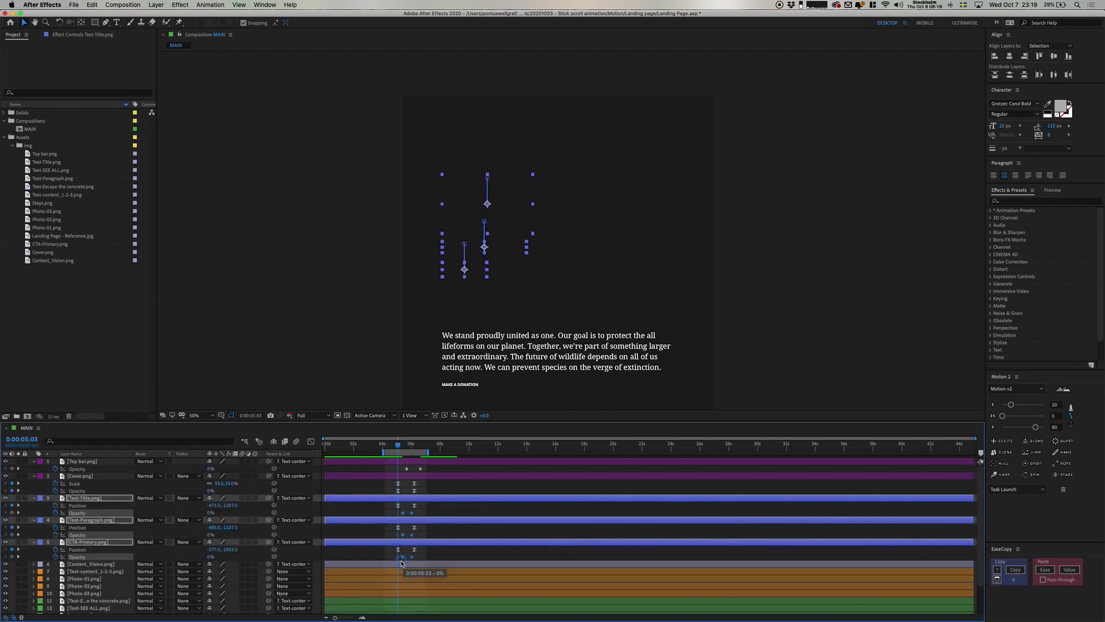
pyautogui.click(412, 513)
pyautogui.keyDown('shift'); pyautogui.click(411, 535); pyautogui.keyUp('shift')
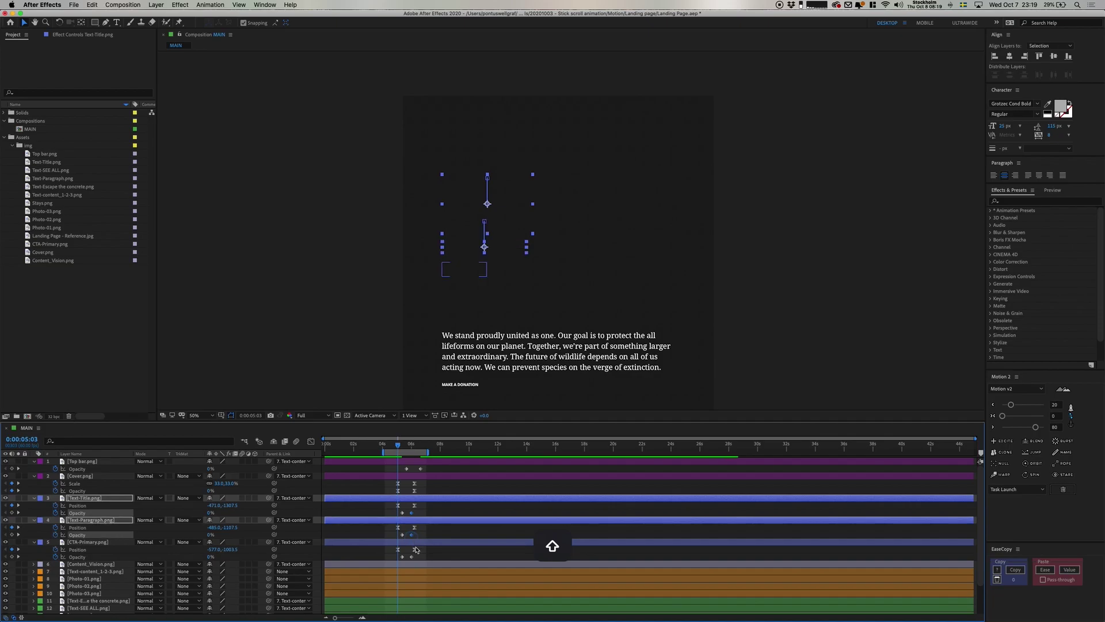
pyautogui.keyDown('shift'); pyautogui.click(412, 556); pyautogui.keyUp('shift')
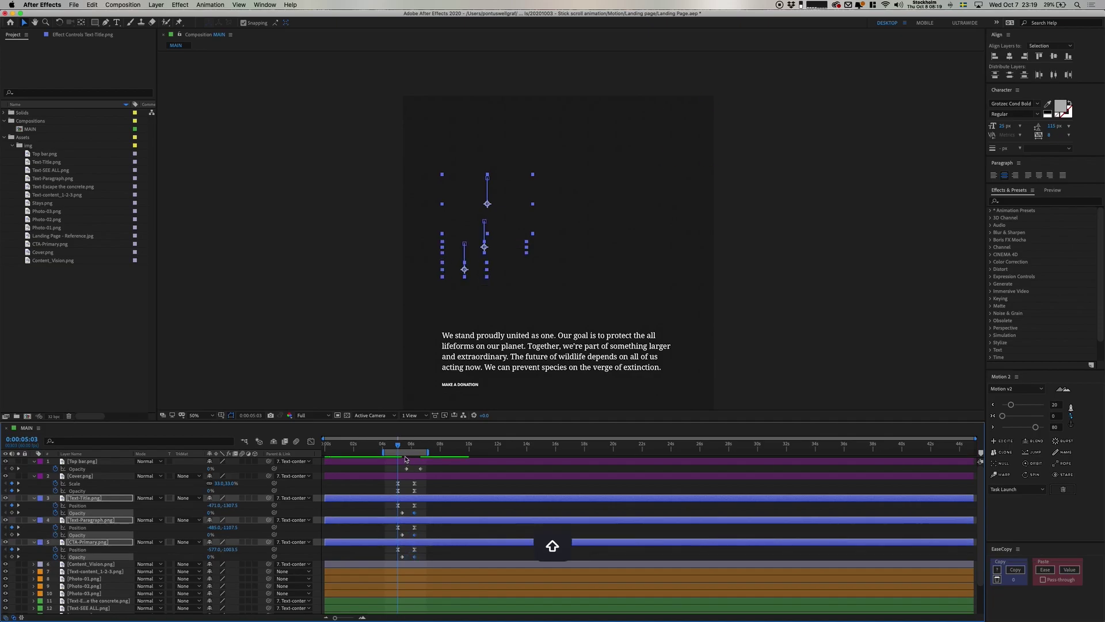
pyautogui.press('space')
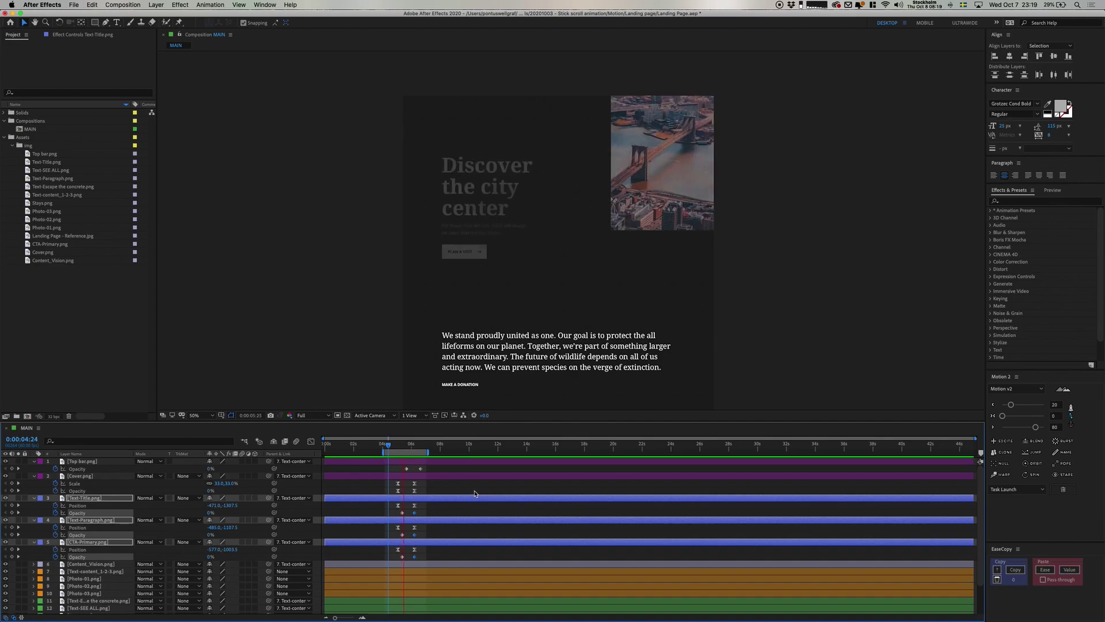
pyautogui.press('space')
# Step: Stagger the intro by delaying Text-Paragraph.png's keyframes slightly and CTA-Primary.png's a little more, and preview it
pyautogui.click(445, 525)
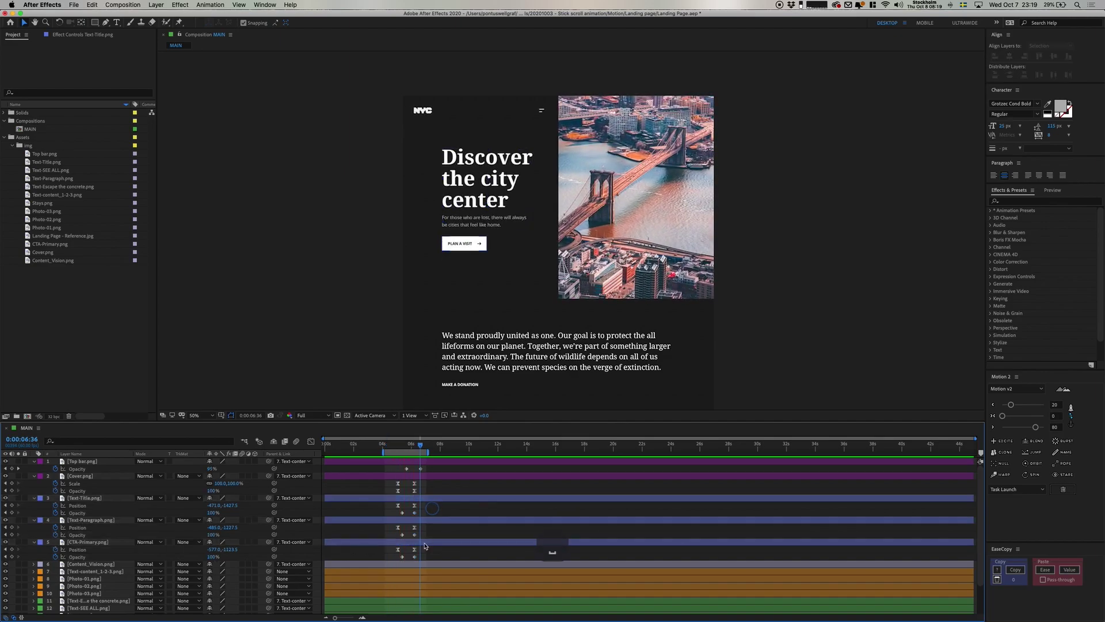
pyautogui.moveTo(423, 526); pyautogui.dragTo(398, 558)
pyautogui.hotkey('alt', 'shift', 'Right')
pyautogui.hotkey('alt', 'shift', 'Right')
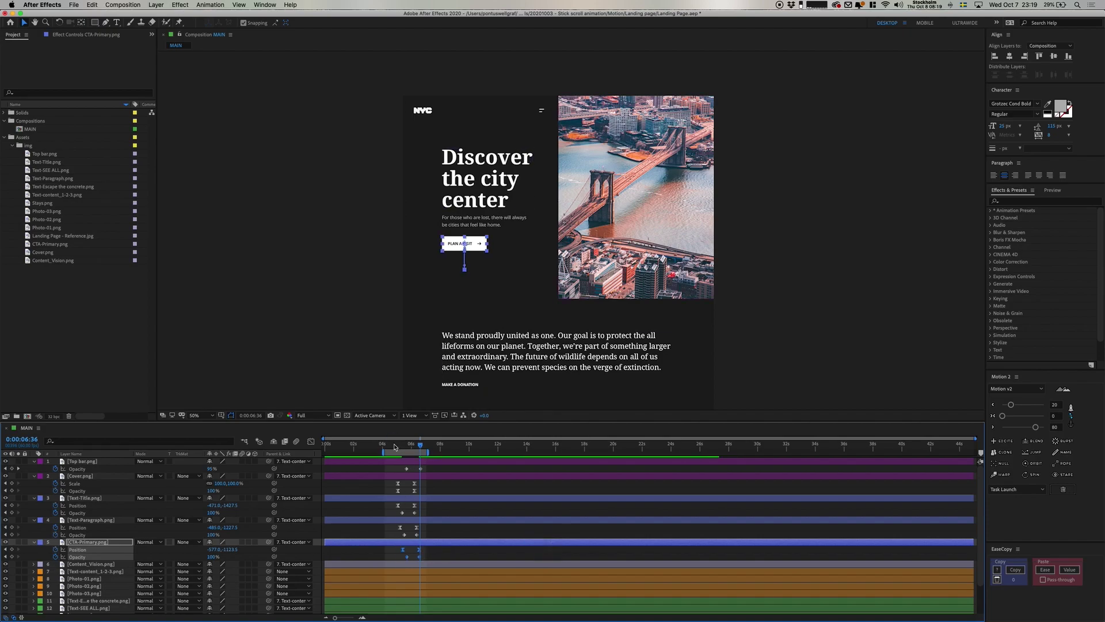
pyautogui.click(394, 446)
pyautogui.press('space')
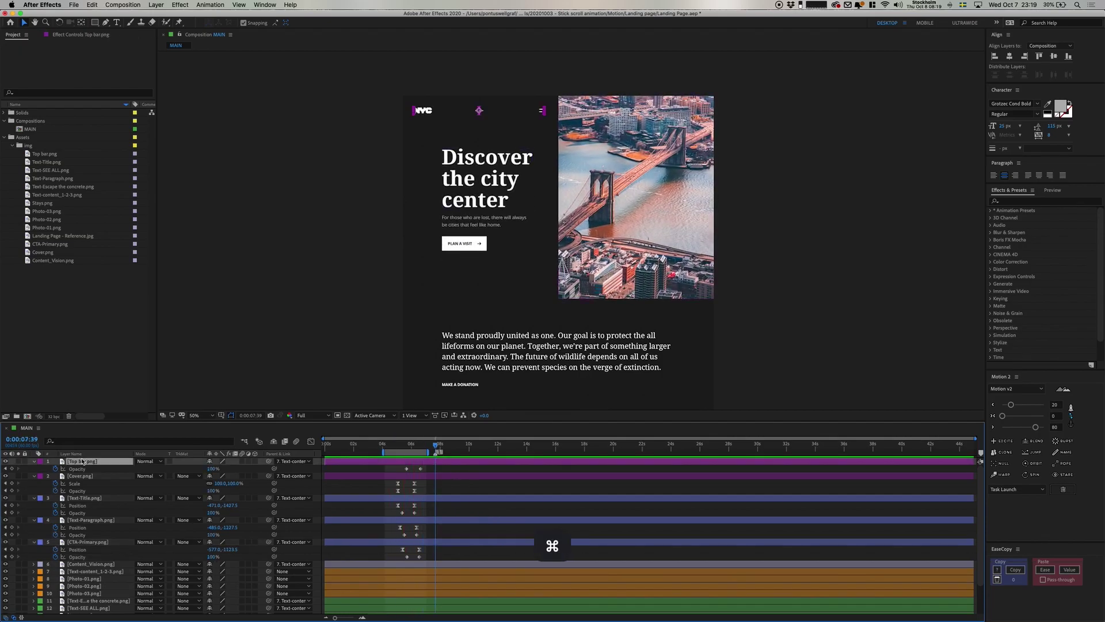
# Step: Save the project and create a 1440 x 1024 composition named FINAL RENDER
pyautogui.press('super+s')
pyautogui.click(115, 4)
pyautogui.click(120, 15)
pyautogui.moveTo(220, 113); pyautogui.dragTo(257, 114)
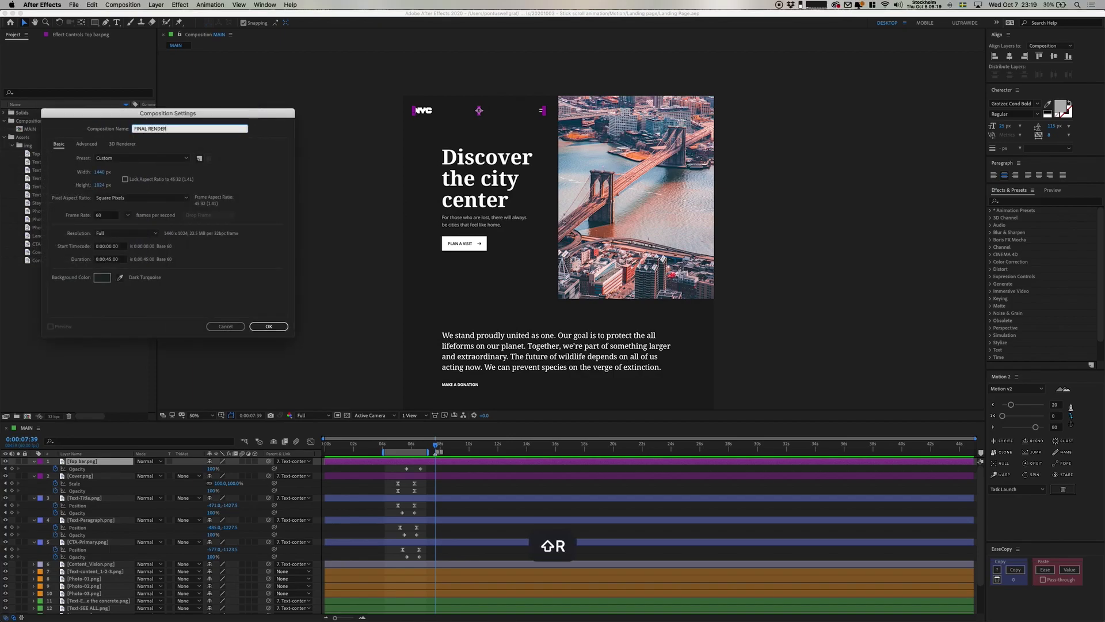
pyautogui.write('FINAL RENDER')
pyautogui.press('Return')
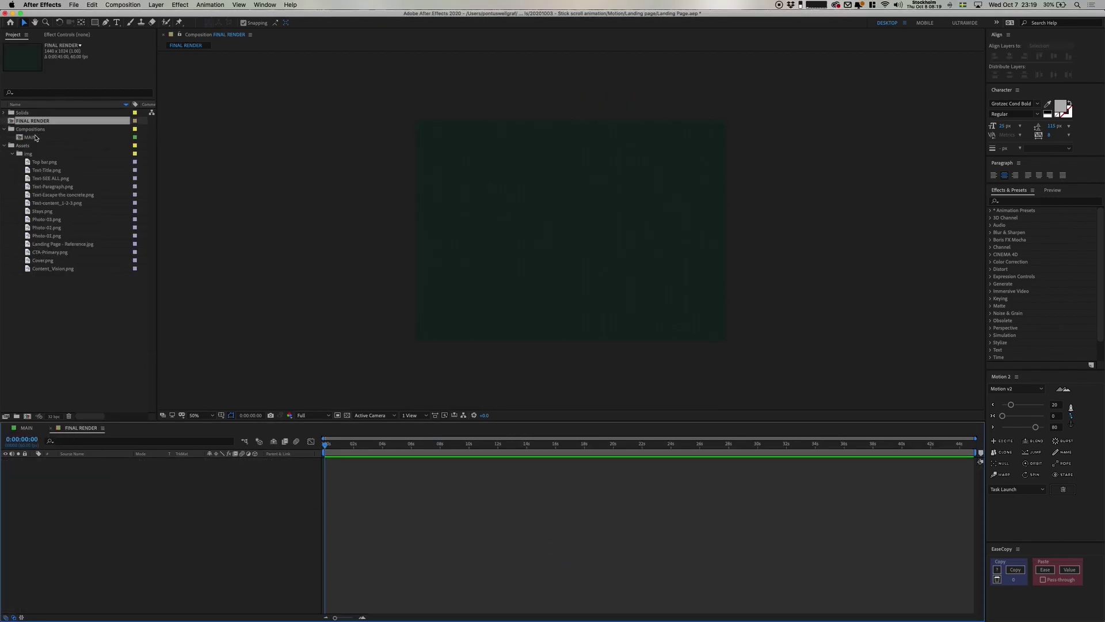
# Step: Add the MAIN composition to FINAL RENDER and align it with the top edge of the composition
pyautogui.moveTo(34, 138); pyautogui.dragTo(573, 256)
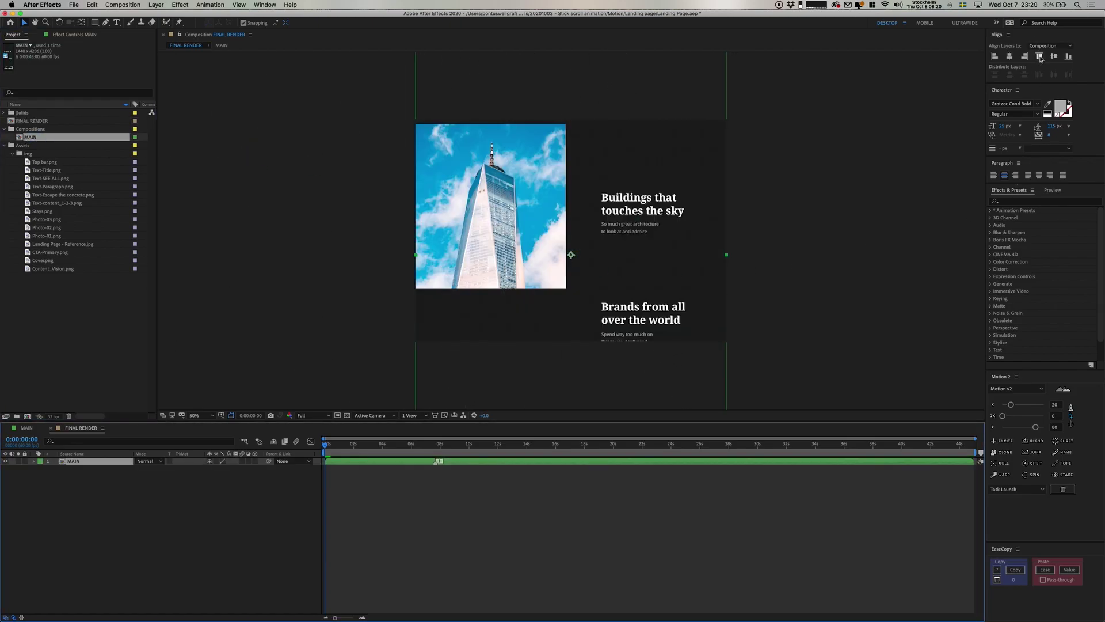
pyautogui.click(1039, 57)
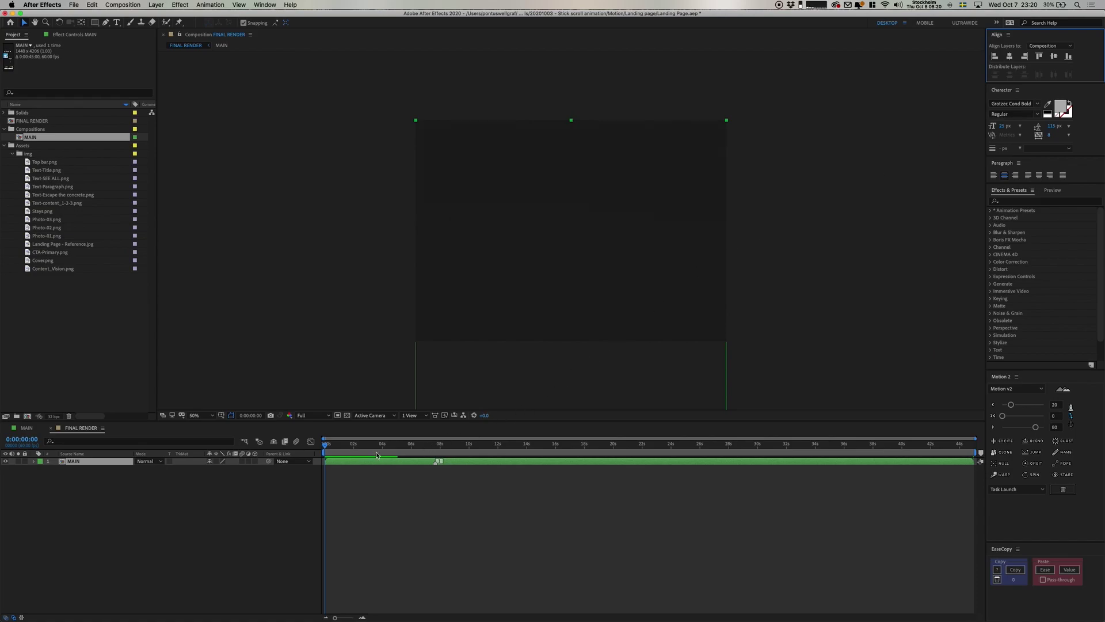
# Step: Add position keyframes to MAIN at 0:00:07:39 and 0:00:08:39, moving it up at the second to frame the "We stand proudly united" text
pyautogui.moveTo(379, 447); pyautogui.dragTo(429, 462)
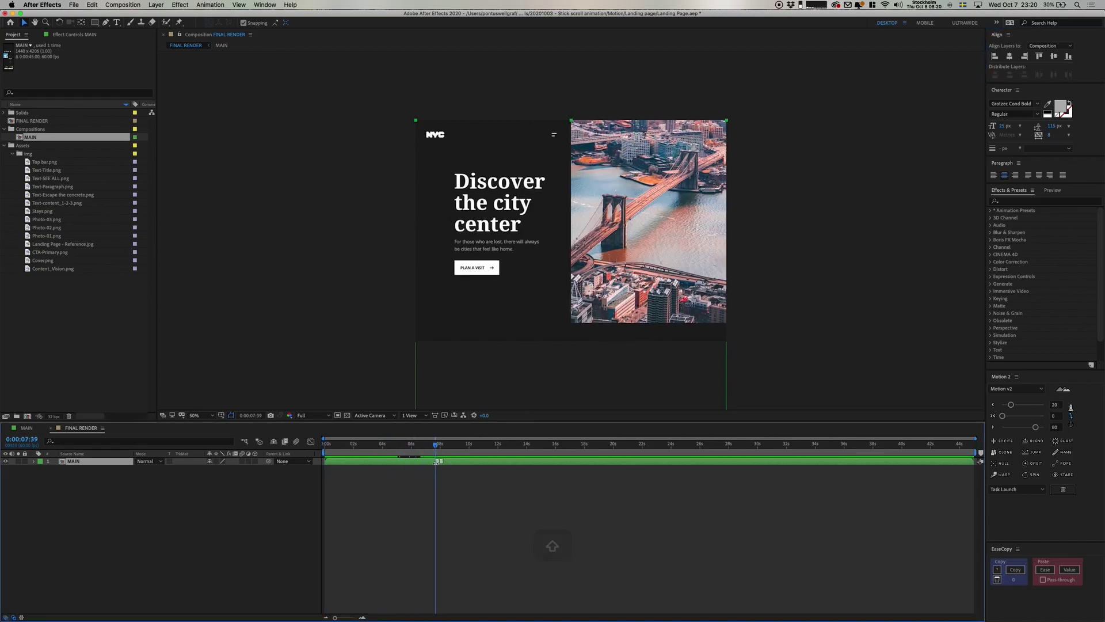
pyautogui.press('p')
pyautogui.click(55, 468)
pyautogui.press('super+shift+Right')
pyautogui.press('super+shift+Right')
pyautogui.press('super+shift+Right')
pyautogui.press('super+shift+Right')
pyautogui.press('super+shift+Right')
pyautogui.press('super+shift+Right')
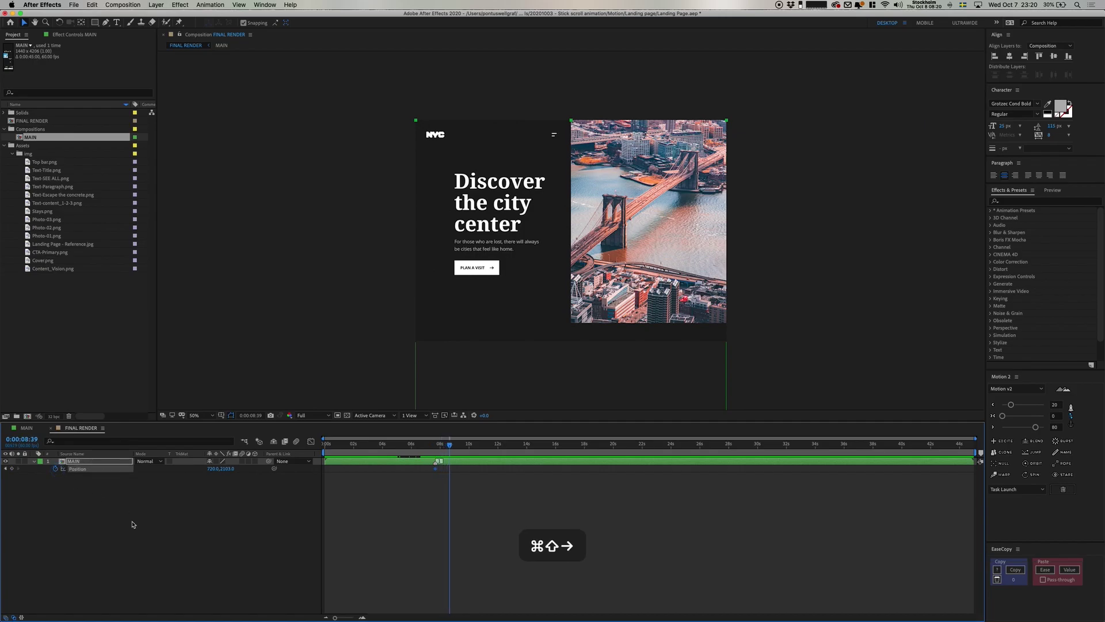
pyautogui.click(12, 468)
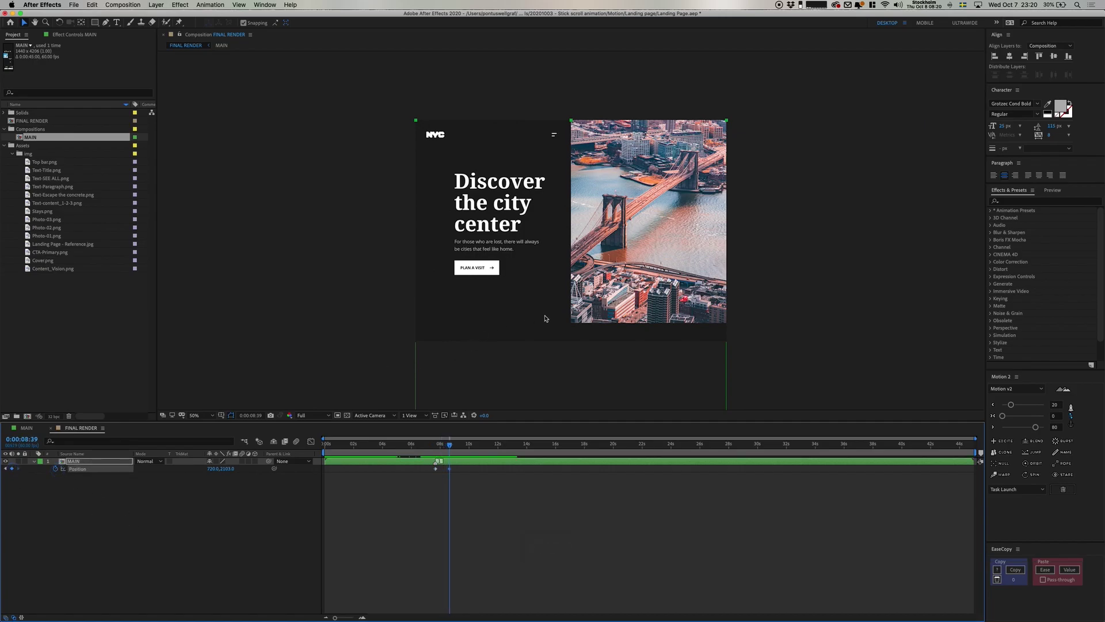
pyautogui.moveTo(546, 318); pyautogui.dragTo(534, 162)
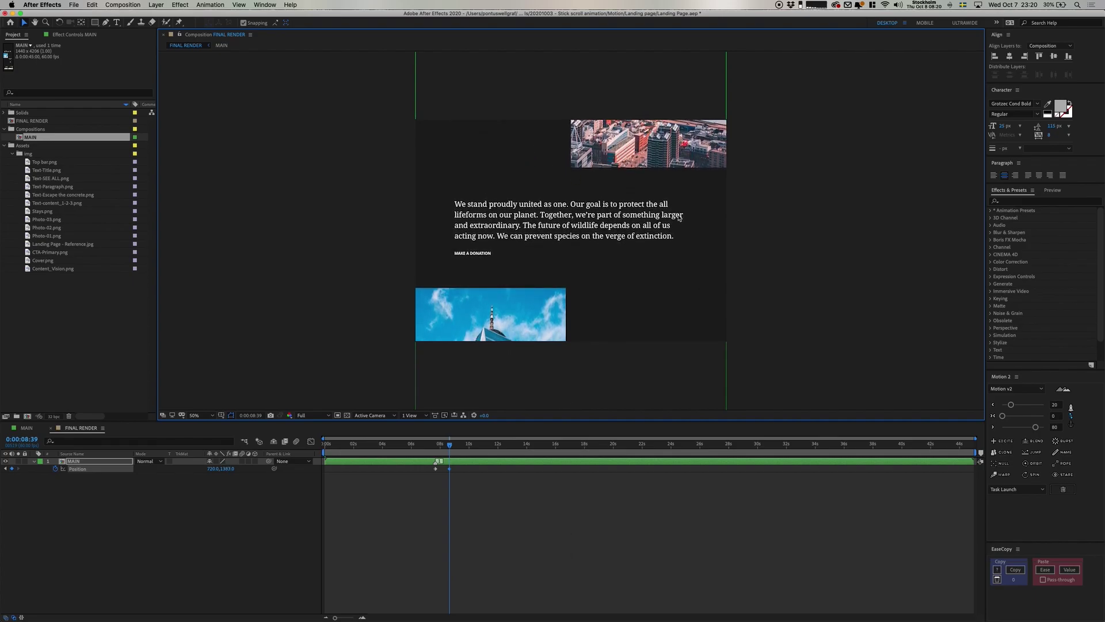
# Step: Ease MAIN's two position keyframes with Motion 2 values of 40 and 70 and preview the scroll
pyautogui.moveTo(454, 477); pyautogui.dragTo(429, 465)
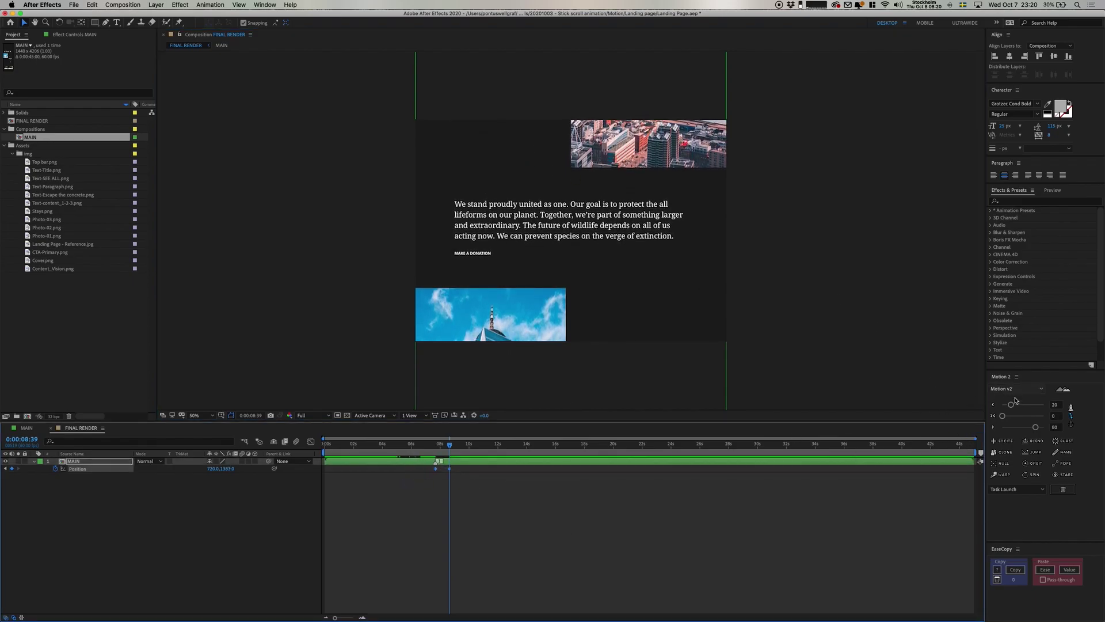
pyautogui.moveTo(1012, 405); pyautogui.dragTo(1014, 407)
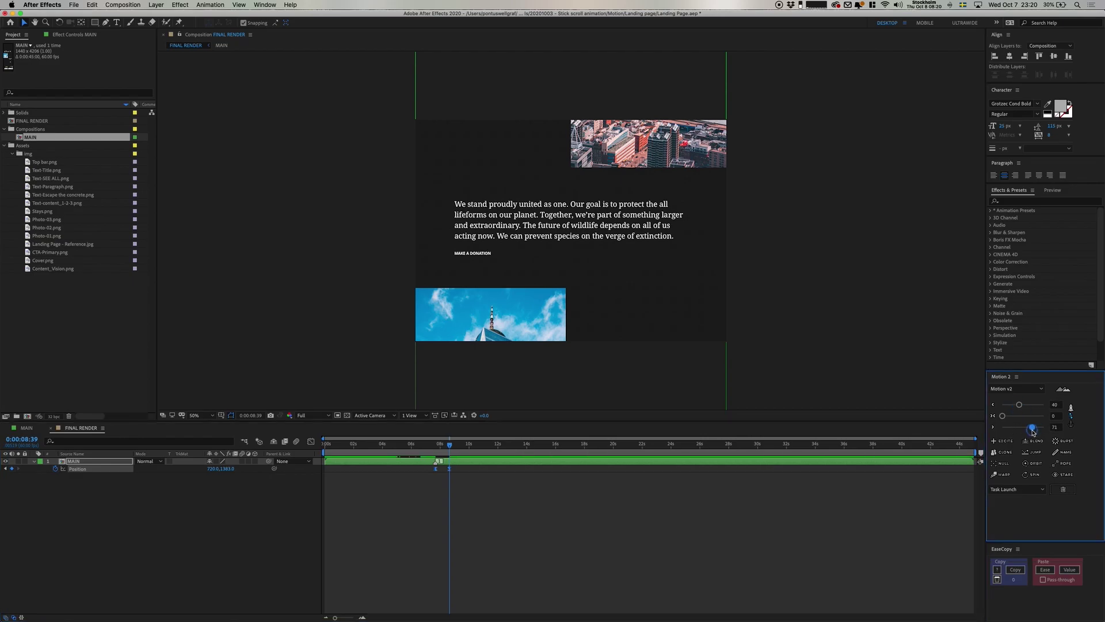
pyautogui.click(509, 527)
pyautogui.press('space')
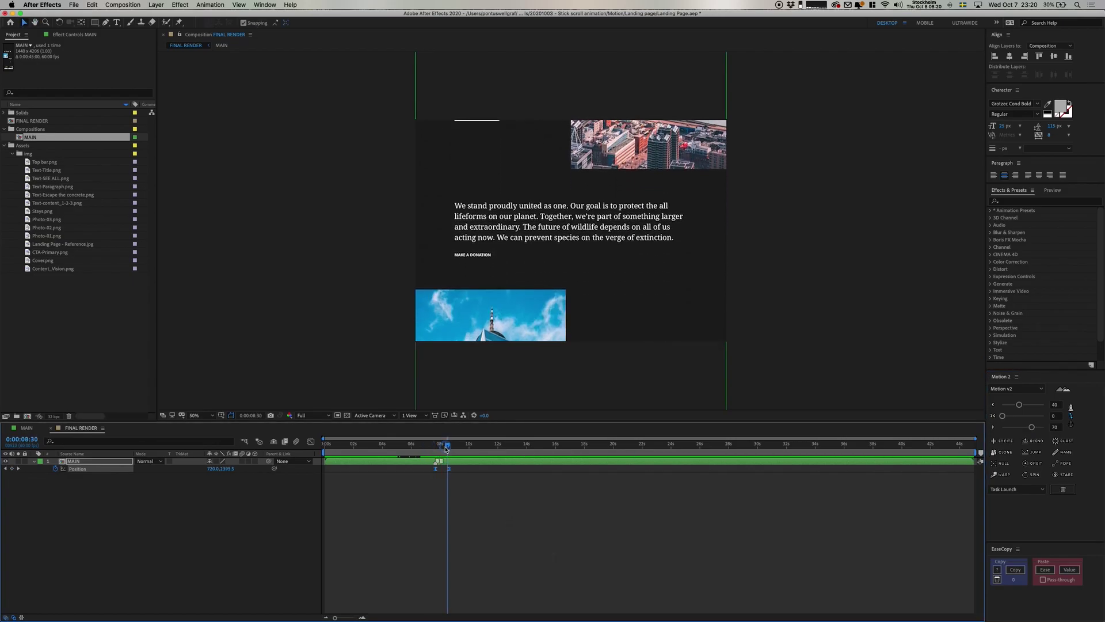
# Step: In the MAIN composition, add opacity keyframes to Content_Vision.png at 0:00:07:39 and 0:00:08:39, with the first set to 0%
pyautogui.moveTo(441, 458); pyautogui.dragTo(438, 468)
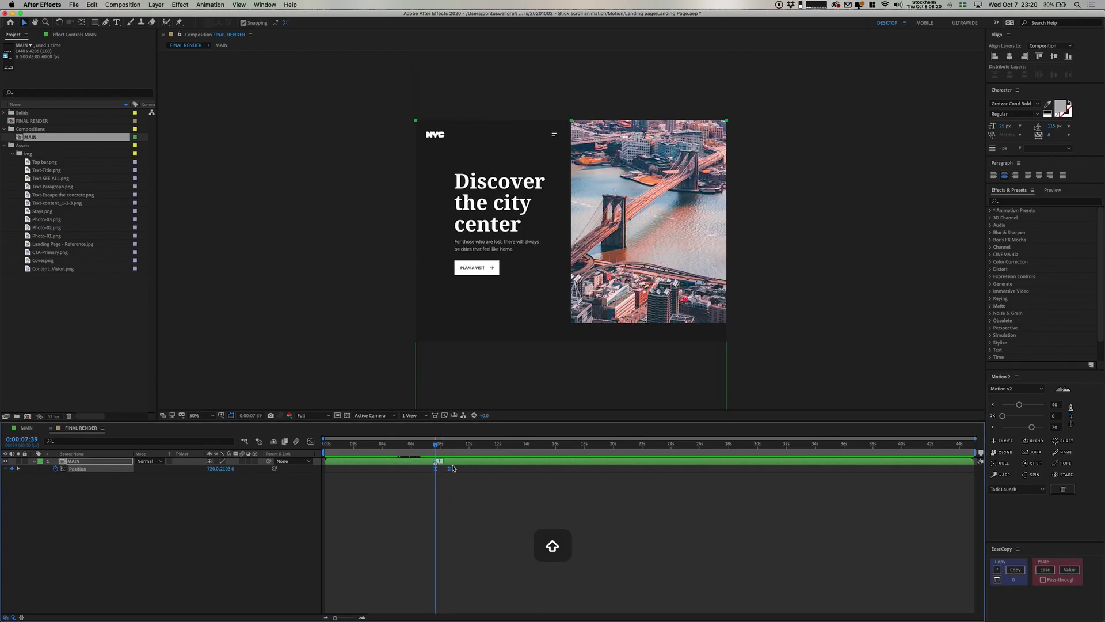
pyautogui.click(29, 428)
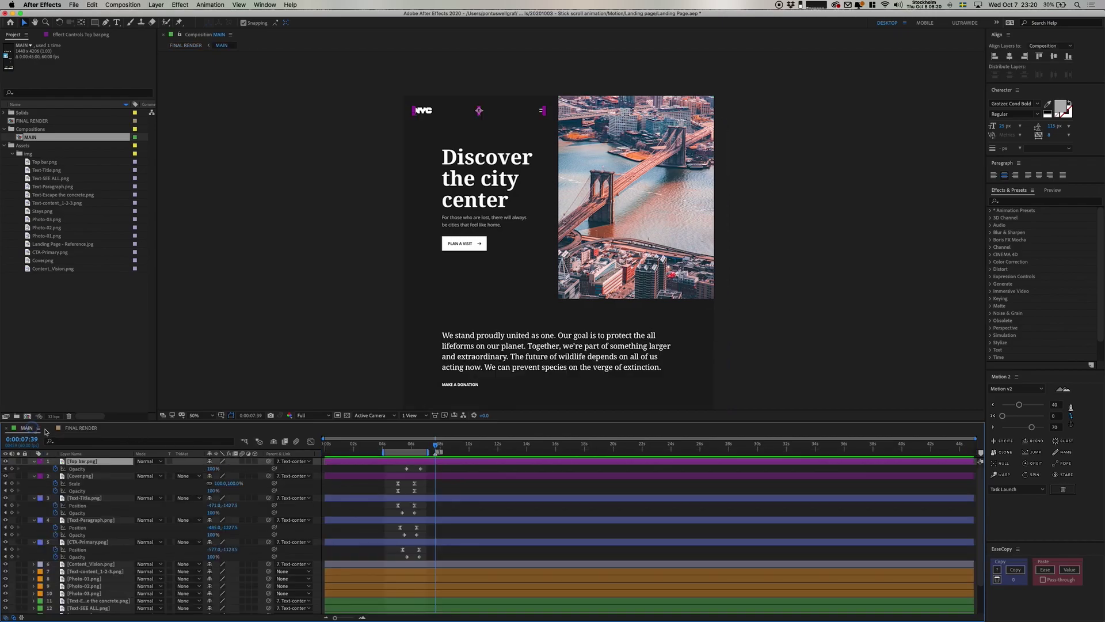
pyautogui.scroll(-1, 287, 535)
pyautogui.click(91, 557)
pyautogui.press('t')
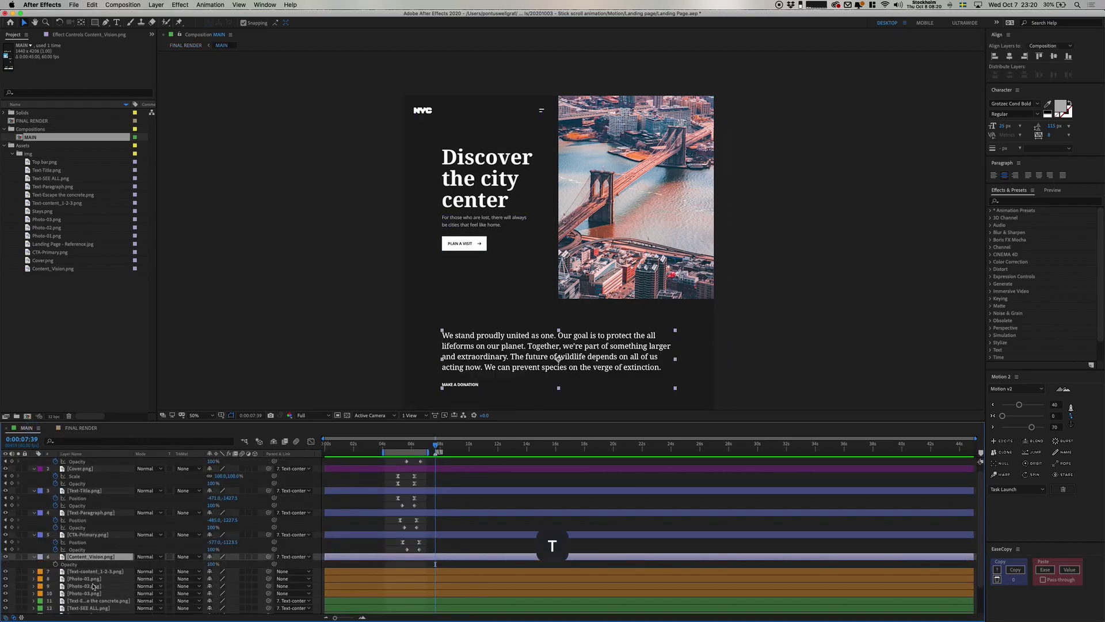
pyautogui.click(56, 564)
pyautogui.press('super+shift+Right')
pyautogui.press('super+shift+Right')
pyautogui.press('super+shift+Right')
pyautogui.press('super+shift+Right')
pyautogui.press('super+shift+Right')
pyautogui.press('super+shift+Right')
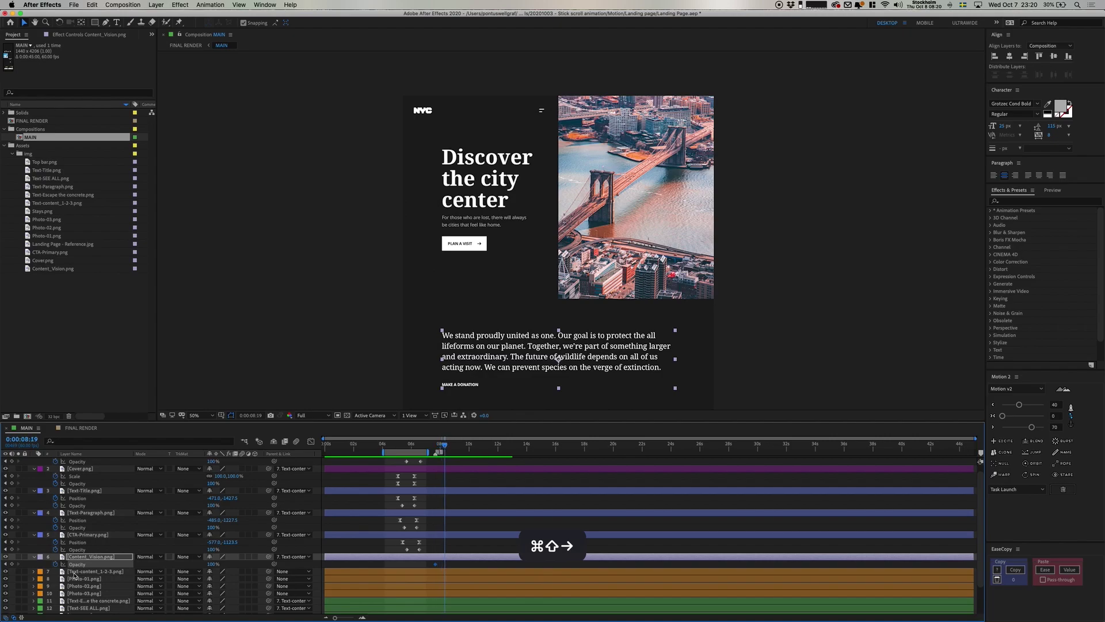
pyautogui.click(11, 564)
pyautogui.press('j')
pyautogui.moveTo(212, 569); pyautogui.dragTo(147, 575)
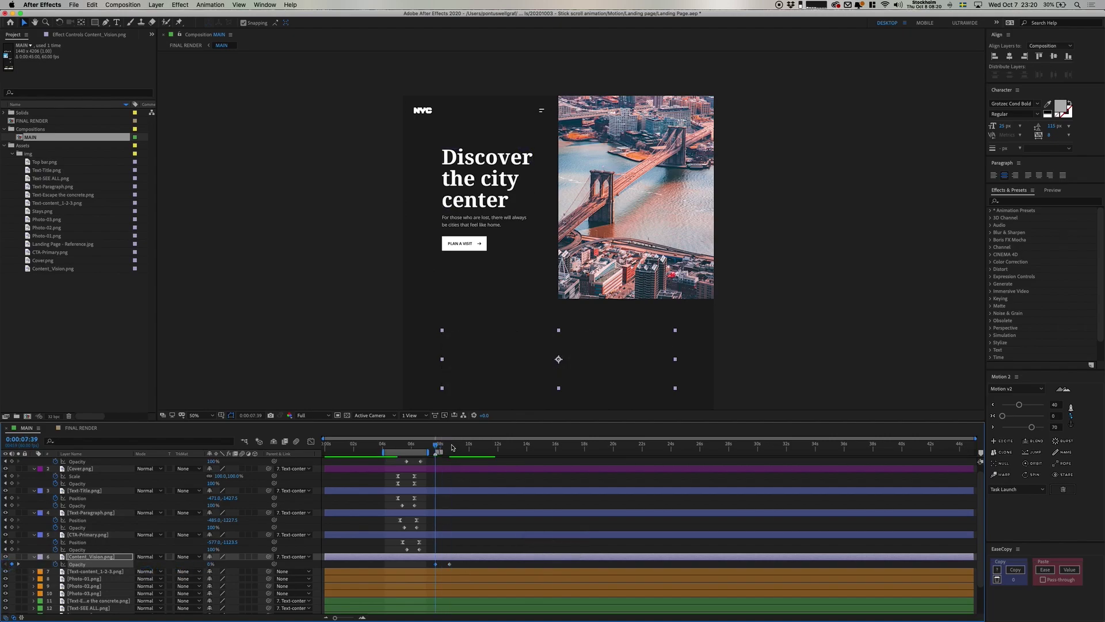
# Step: Place composition marker 2 in MAIN one second after Content_Vision.png's last opacity keyframe
pyautogui.press('super+shift+Right')
pyautogui.press('super+shift+Right')
pyautogui.press('super+shift+Right')
pyautogui.press('super+shift+Right')
pyautogui.press('super+shift+Right')
pyautogui.press('super+shift+Right')
pyautogui.press('super+shift+Right')
pyautogui.press('super+shift+Right')
pyautogui.press('super+shift+Right')
pyautogui.press('super+shift+Right')
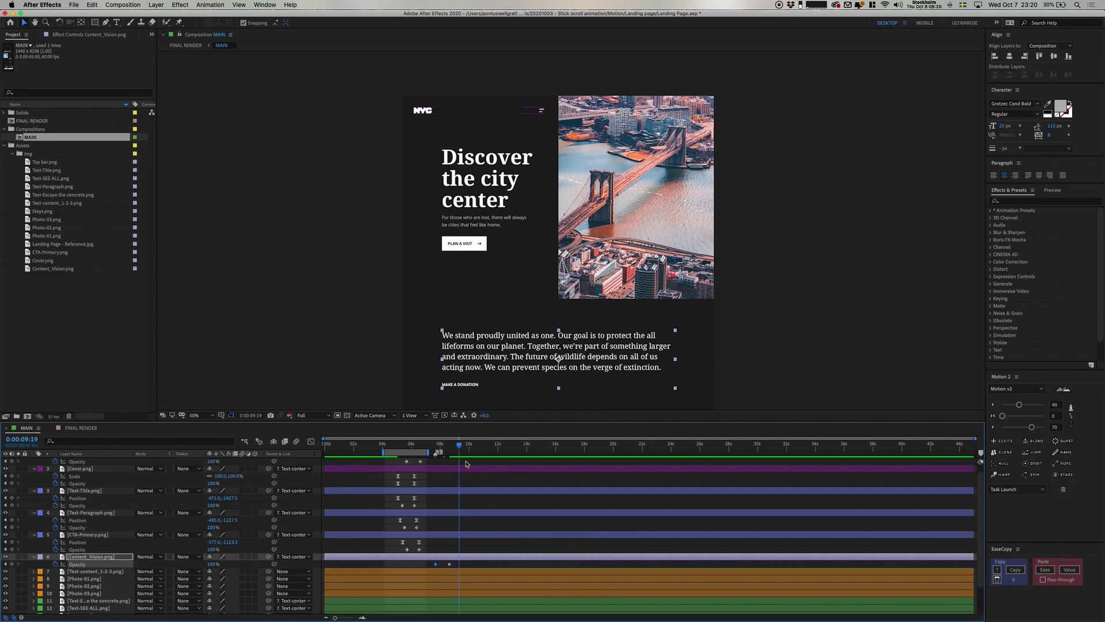
pyautogui.press('super+shift+Right')
pyautogui.hotkey('shift', '2')
# Step: In FINAL RENDER, add MAIN position keyframes at 0:00:09:39 and 0:00:10:39, moving it up at the second to frame the "Buildings that touches the sky" section
pyautogui.click(81, 428)
pyautogui.click(12, 469)
pyautogui.press('super+shift+Right')
pyautogui.press('super+shift+Right')
pyautogui.press('super+shift+Right')
pyautogui.press('super+shift+Right')
pyautogui.press('super+shift+Right')
pyautogui.press('super+shift+Right')
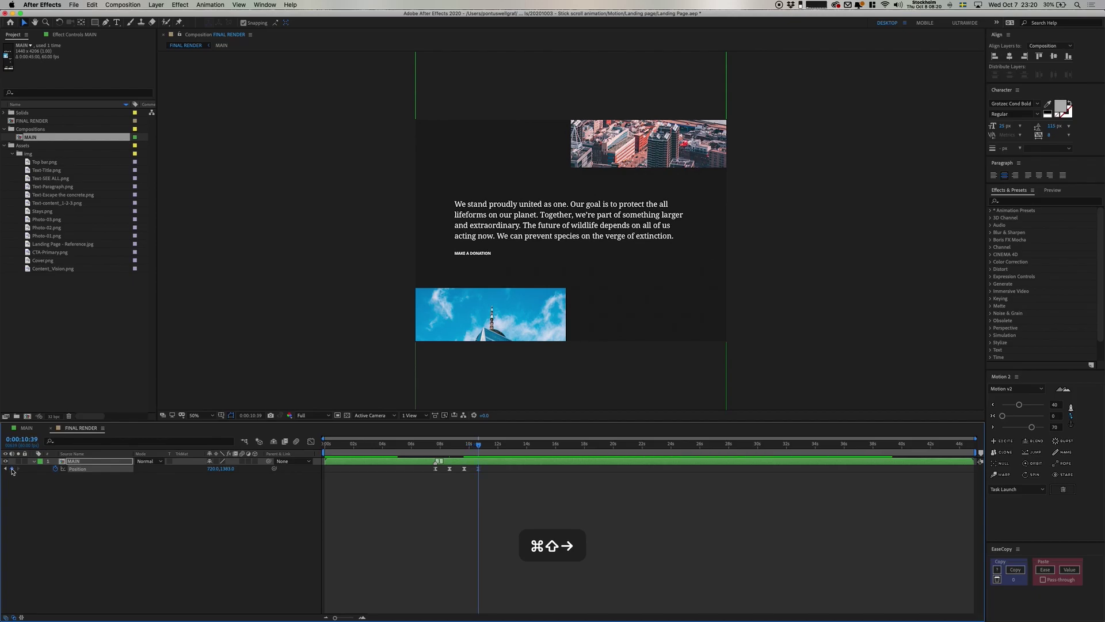
pyautogui.moveTo(635, 274); pyautogui.dragTo(664, 132)
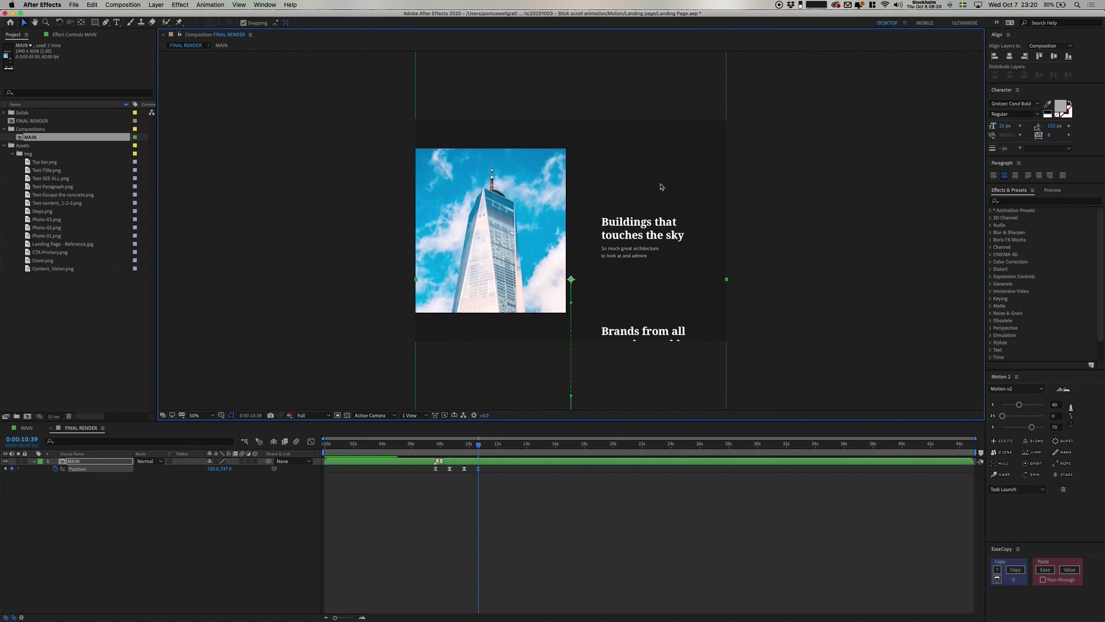
# Step: Ease MAIN's position keyframes at 0:00:09:39 and 0:00:10:39 in FINAL RENDER with Motion 2
pyautogui.click(464, 469)
pyautogui.click(993, 427)
pyautogui.moveTo(479, 444); pyautogui.dragTo(465, 453)
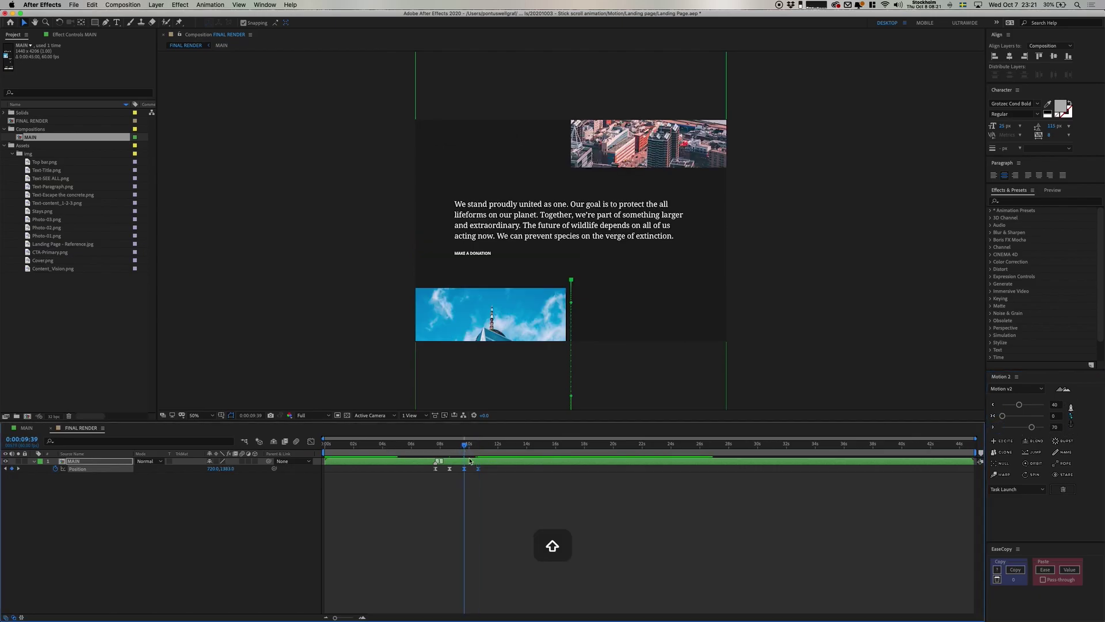
pyautogui.hotkey('shift', '2')
pyautogui.press('super+z')
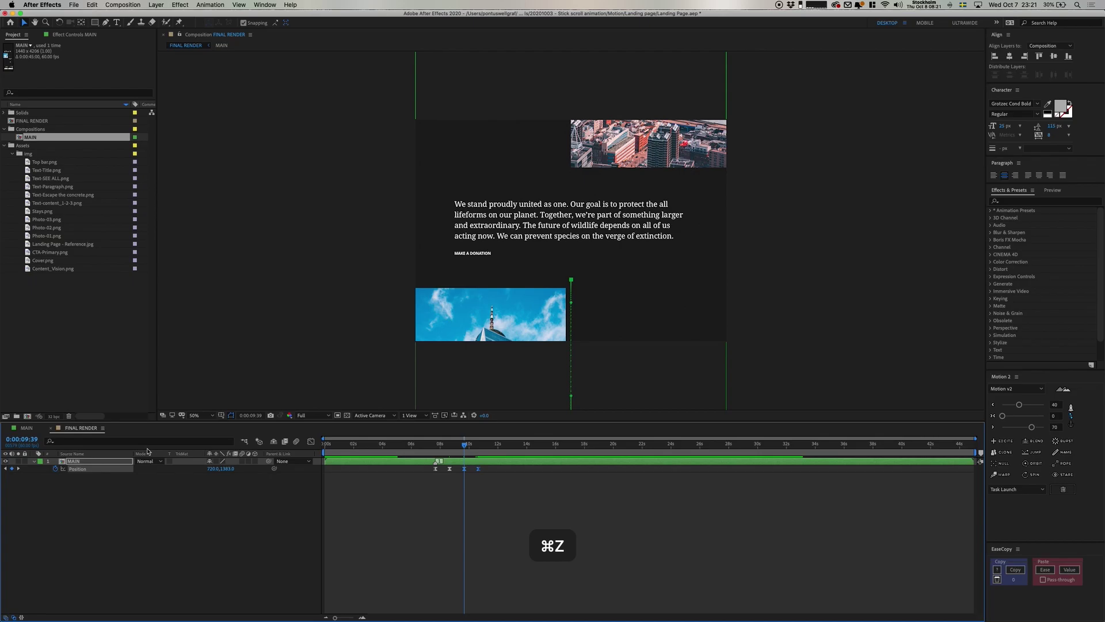
pyautogui.click(26, 427)
pyautogui.press('super+z')
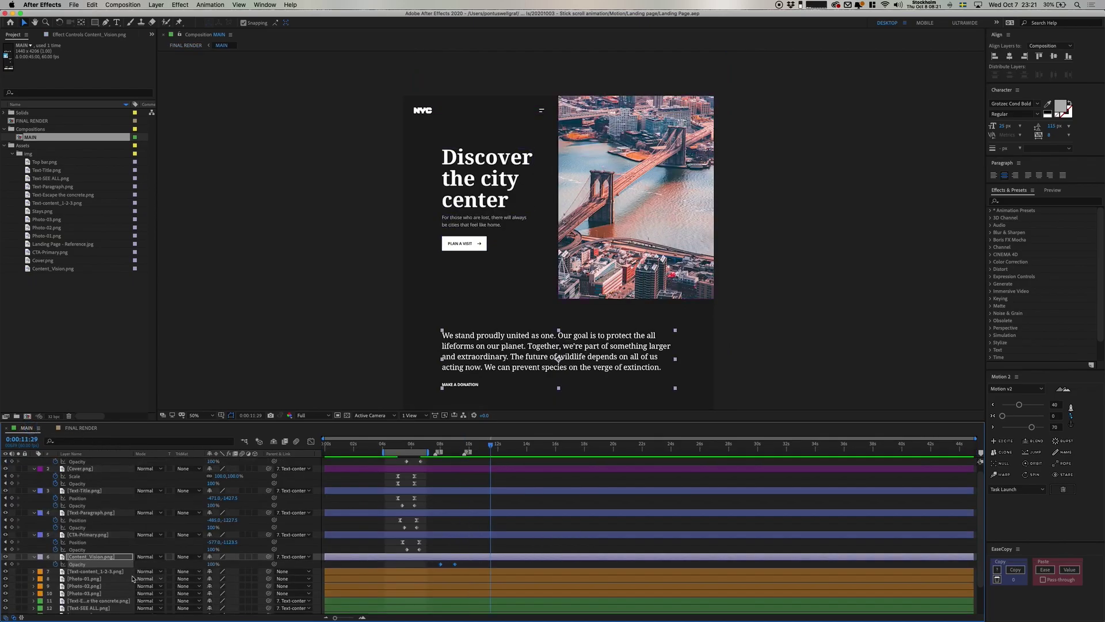
# Step: Check the parent links of the layers above and below the text and photo layers in the MAIN composition
pyautogui.click(118, 572)
pyautogui.scroll(-3, 118, 576)
pyautogui.click(95, 567)
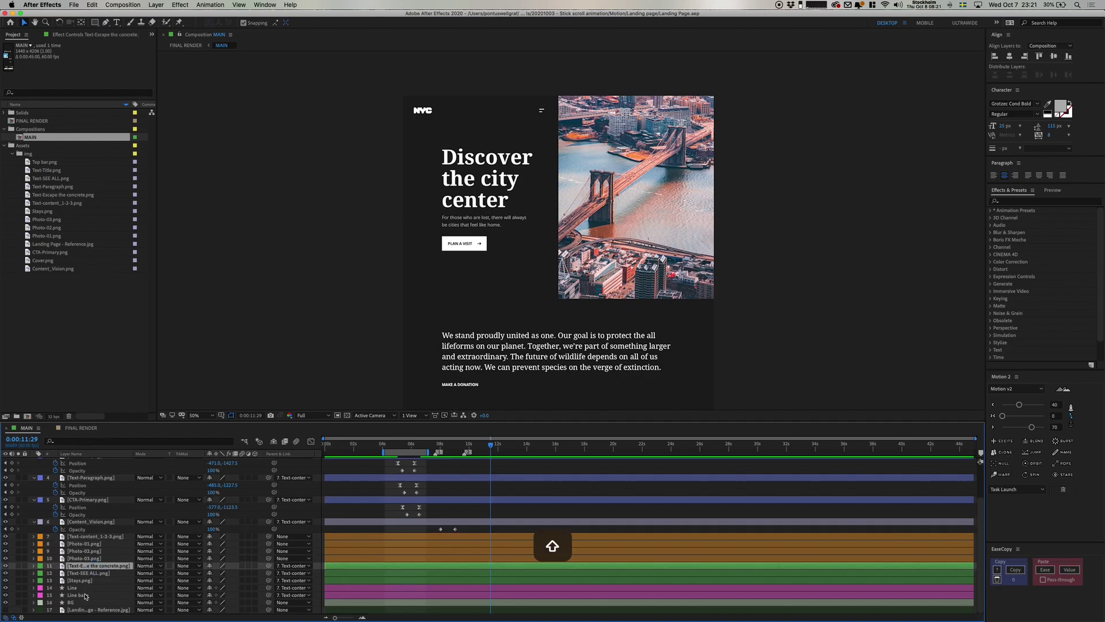
pyautogui.keyDown('shift'); pyautogui.click(85, 595); pyautogui.keyUp('shift')
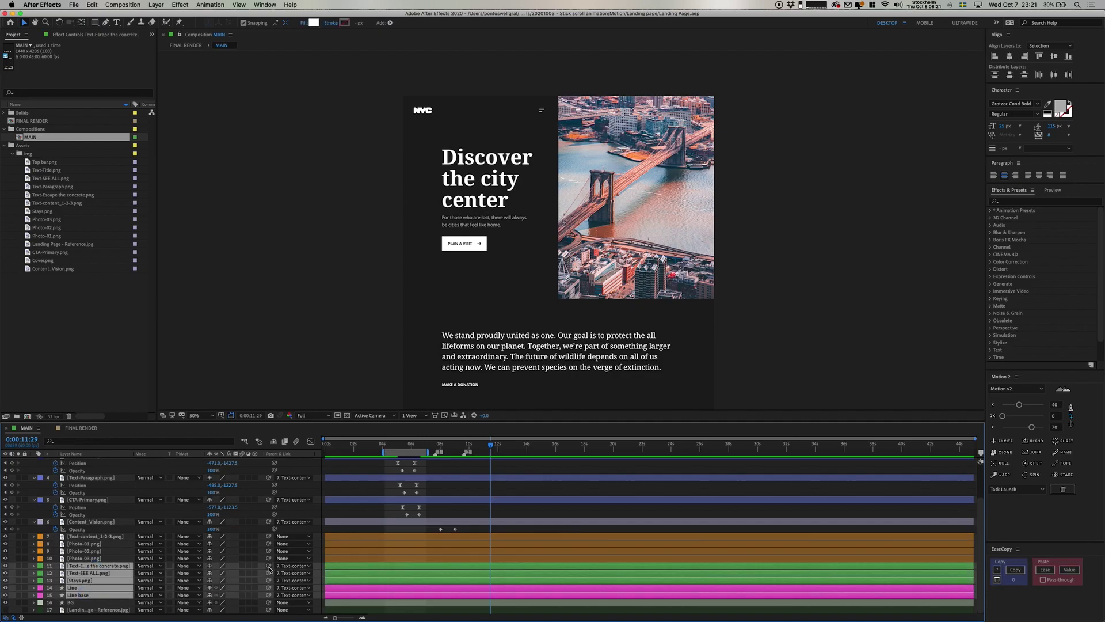
pyautogui.click(112, 521)
pyautogui.scroll(1, 112, 522)
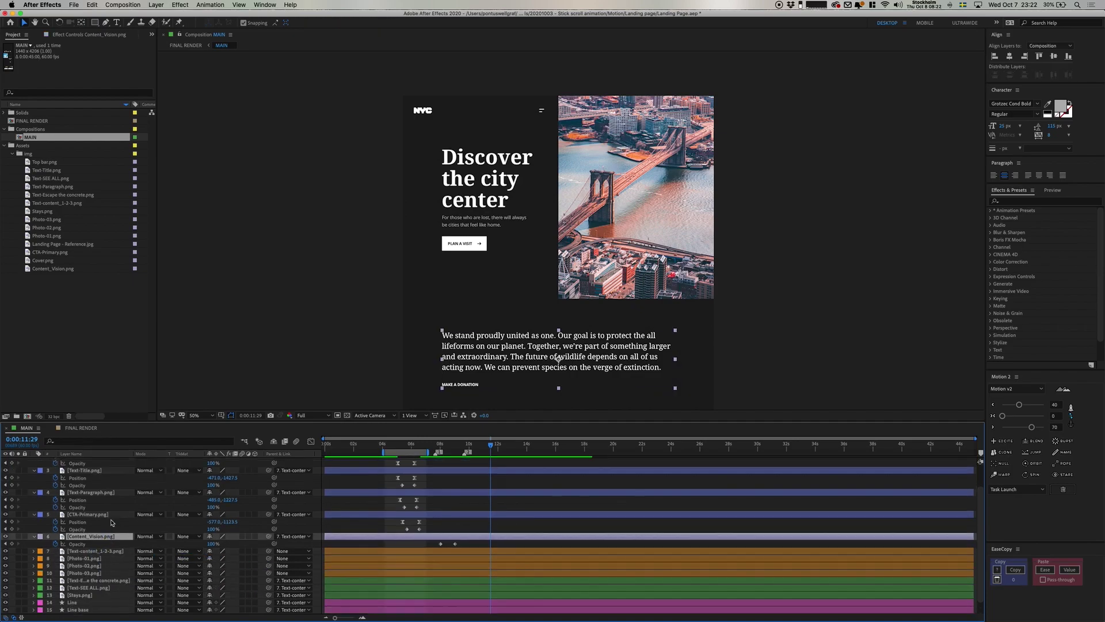
pyautogui.scroll(2, 113, 521)
pyautogui.keyDown('shift'); pyautogui.click(82, 461); pyautogui.keyUp('shift')
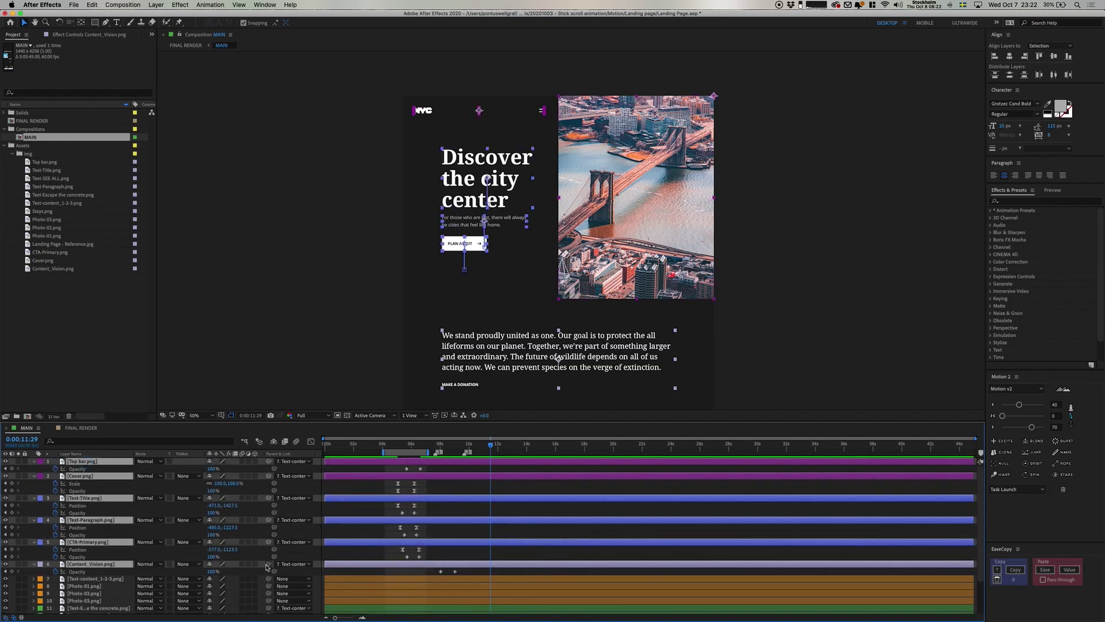
# Step: Add position keyframes to Text-content_1-2-3.png at 0:00:11:29 and 0:00:12:19 in MAIN
pyautogui.click(113, 579)
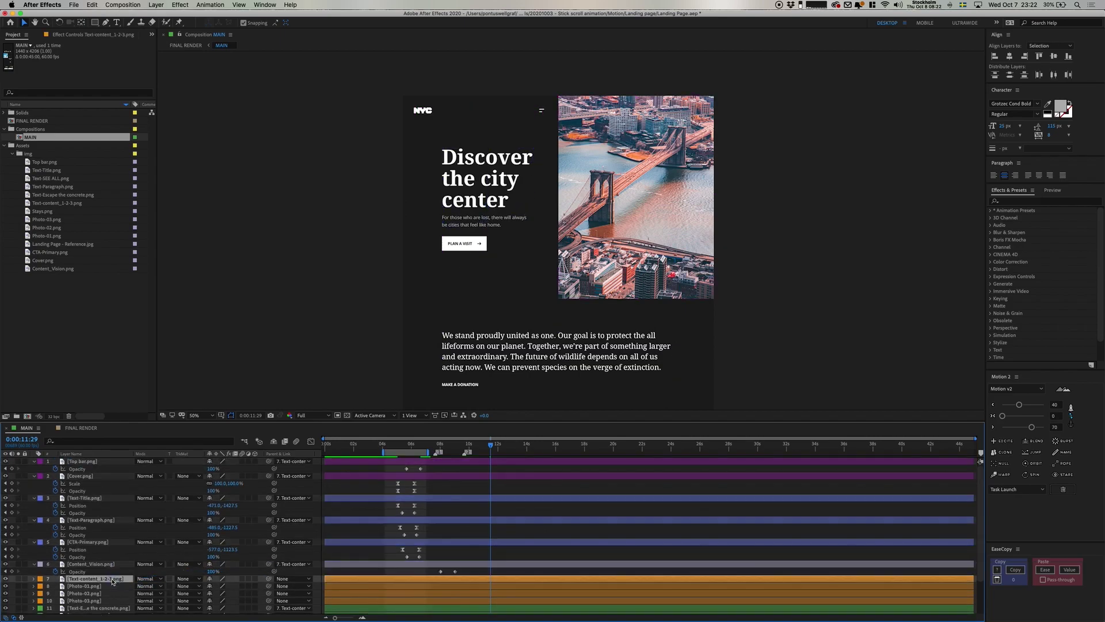
pyautogui.scroll(-1, 485, 584)
pyautogui.press('p')
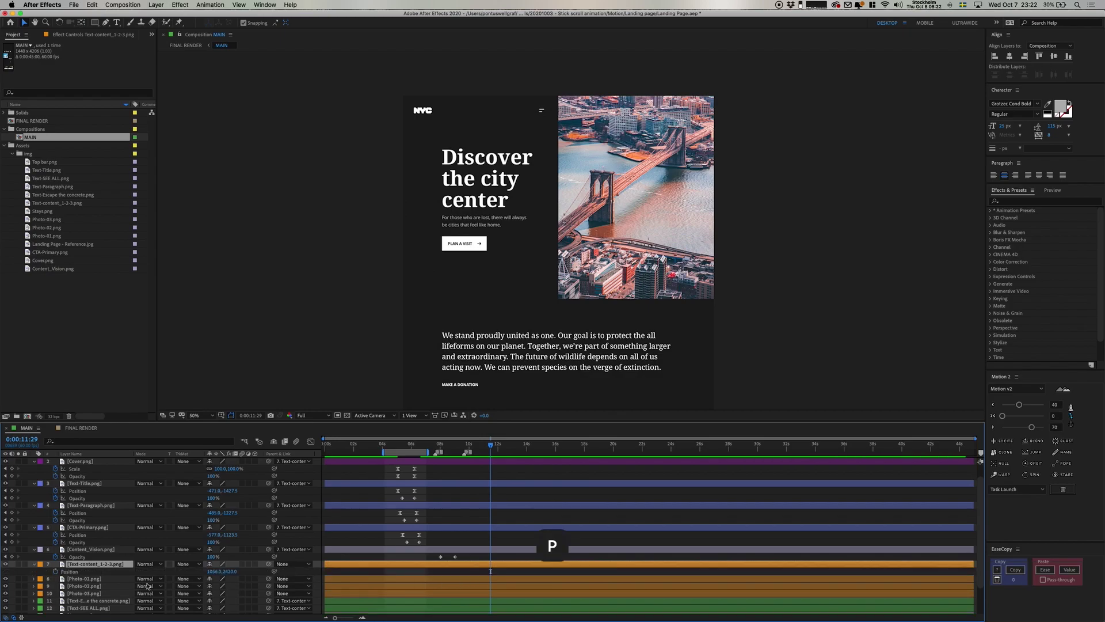
pyautogui.click(56, 572)
pyautogui.press('super+shift+Right')
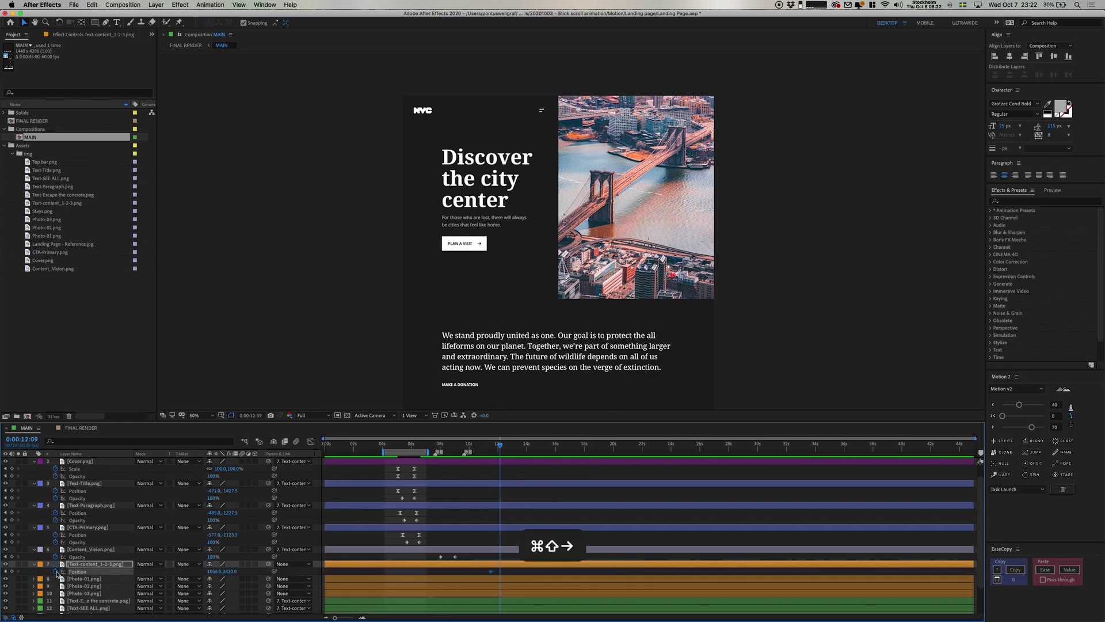
pyautogui.click(12, 570)
# Step: Place a horizontal guide at the "Buildings that touches the sky" description and move Text-content_1-2-3.png up at 0:00:12:19 so the "Brands" text meets it
pyautogui.press('space')
pyautogui.moveTo(694, 327); pyautogui.dragTo(688, 223)
pyautogui.moveTo(687, 298); pyautogui.dragTo(693, 206)
pyautogui.moveTo(690, 288); pyautogui.dragTo(691, 254)
pyautogui.scroll(-1, 691, 254)
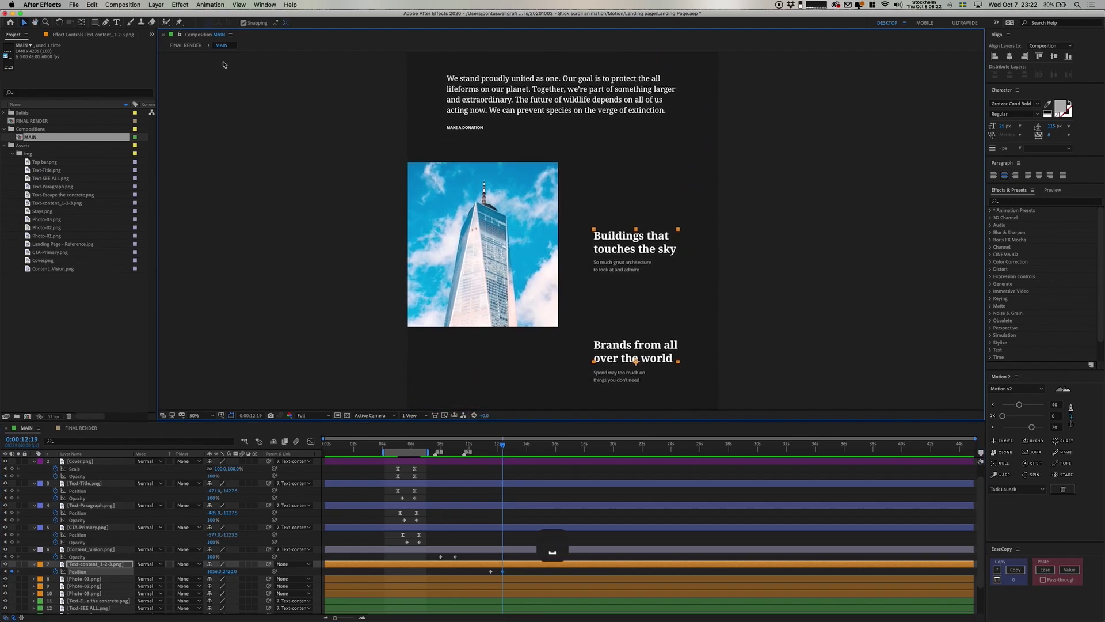
pyautogui.click(241, 4)
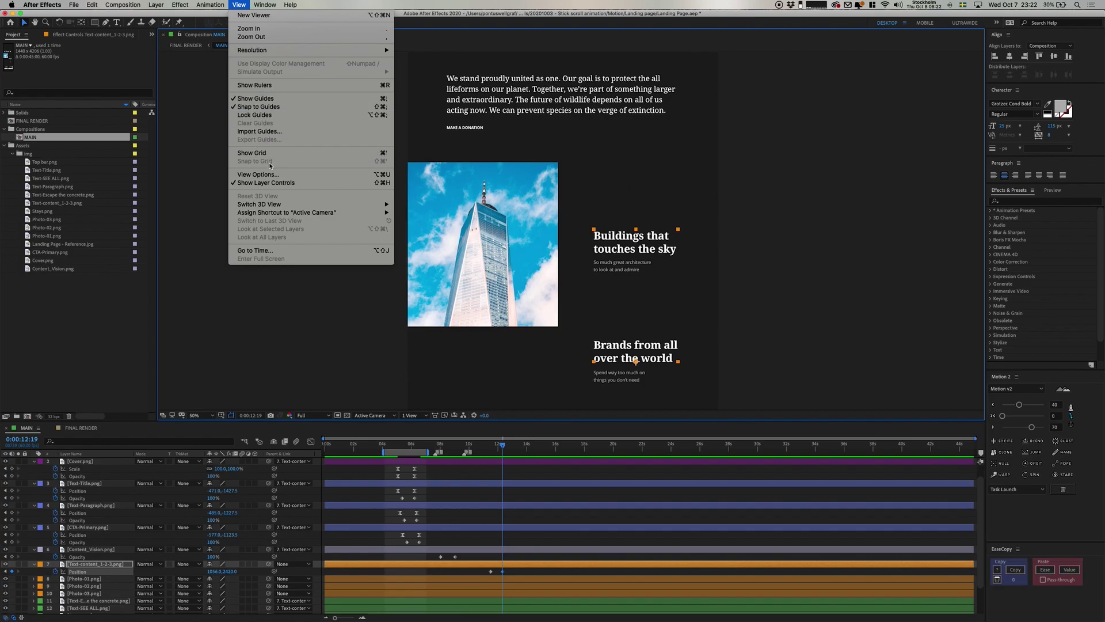
pyautogui.click(265, 85)
pyautogui.moveTo(595, 54); pyautogui.dragTo(647, 276)
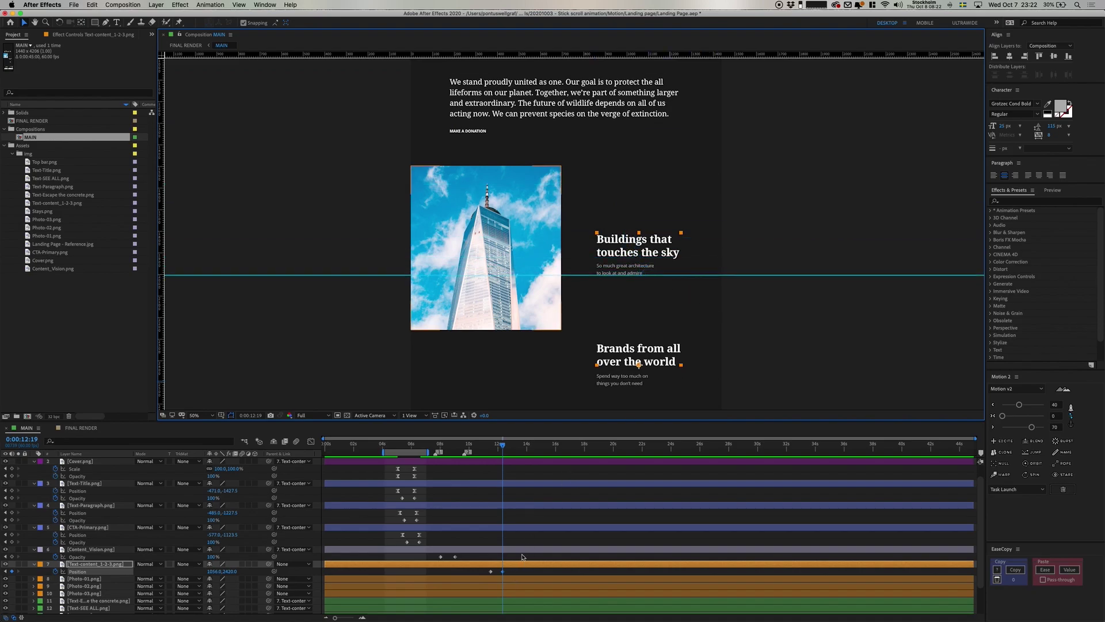
pyautogui.moveTo(645, 366); pyautogui.dragTo(654, 257)
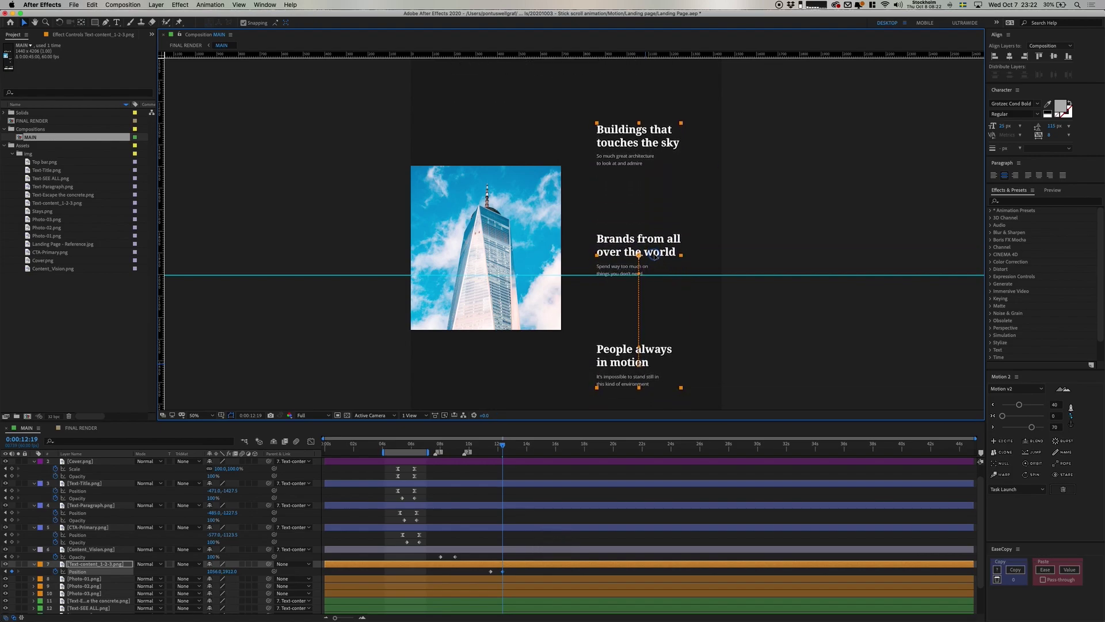
# Step: Add Text-content_1-2-3.png position keyframes at 0:00:13:09 and 0:00:13:59, moving it up at the second so "People always in motion" meets the guide
pyautogui.press('super+shift+Right')
pyautogui.press('super+shift+Right')
pyautogui.press('super+shift+Right')
pyautogui.press('super+shift+Right')
pyautogui.press('super+shift+Right')
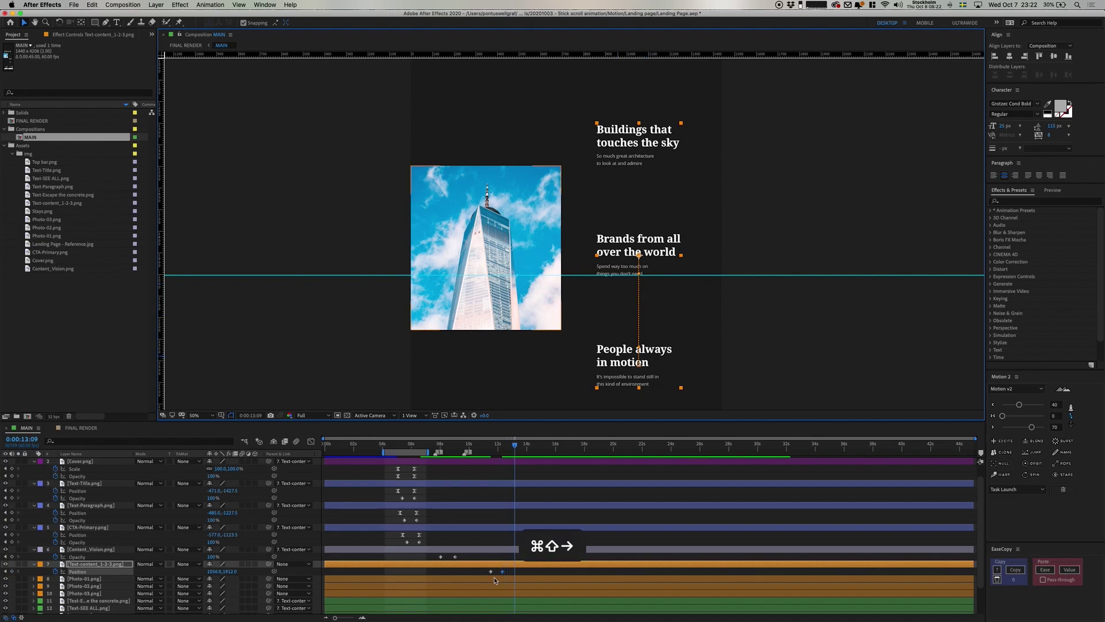
pyautogui.click(11, 571)
pyautogui.press('super+shift+Right')
pyautogui.press('super+shift+Right')
pyautogui.press('super+shift+Right')
pyautogui.click(11, 571)
pyautogui.moveTo(641, 391); pyautogui.dragTo(651, 270)
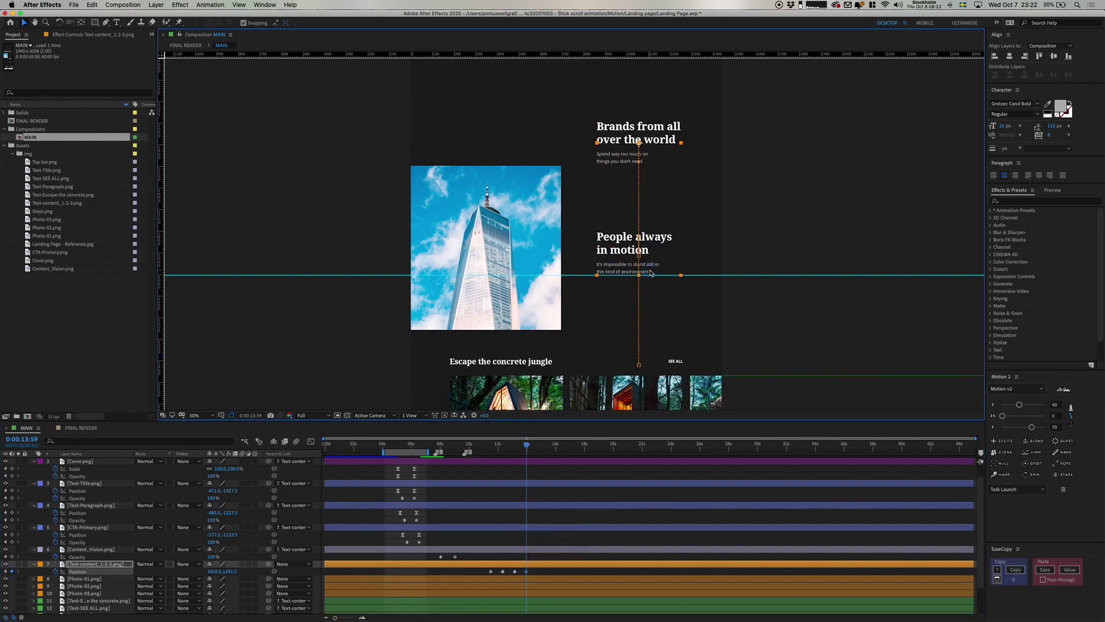
pyautogui.press('Down')
pyautogui.press('Down')
pyautogui.press('Down')
pyautogui.press('Down')
pyautogui.press('Down')
pyautogui.press('Down')
pyautogui.press('Down')
pyautogui.press('Down')
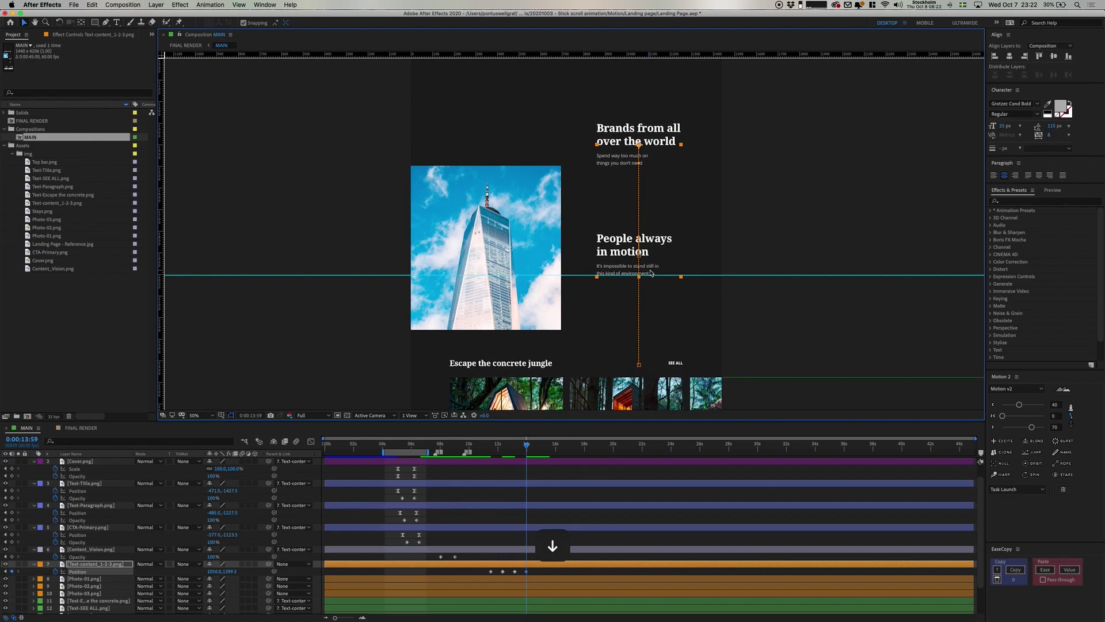
# Step: Ease the four position keyframes of Text-content_1-2-3.png with Motion 2
pyautogui.click(490, 572)
pyautogui.click(993, 427)
pyautogui.click(993, 405)
pyautogui.moveTo(536, 569); pyautogui.dragTo(514, 580)
pyautogui.click(997, 415)
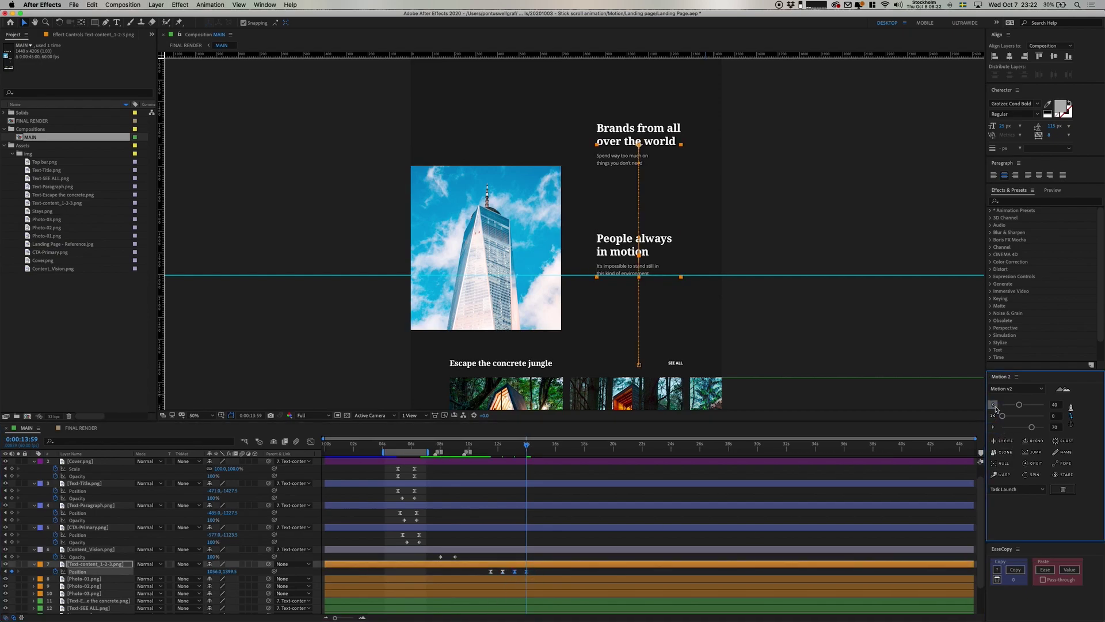
# Step: Preview the text scroll in FINAL RENDER and save the project
pyautogui.press('space')
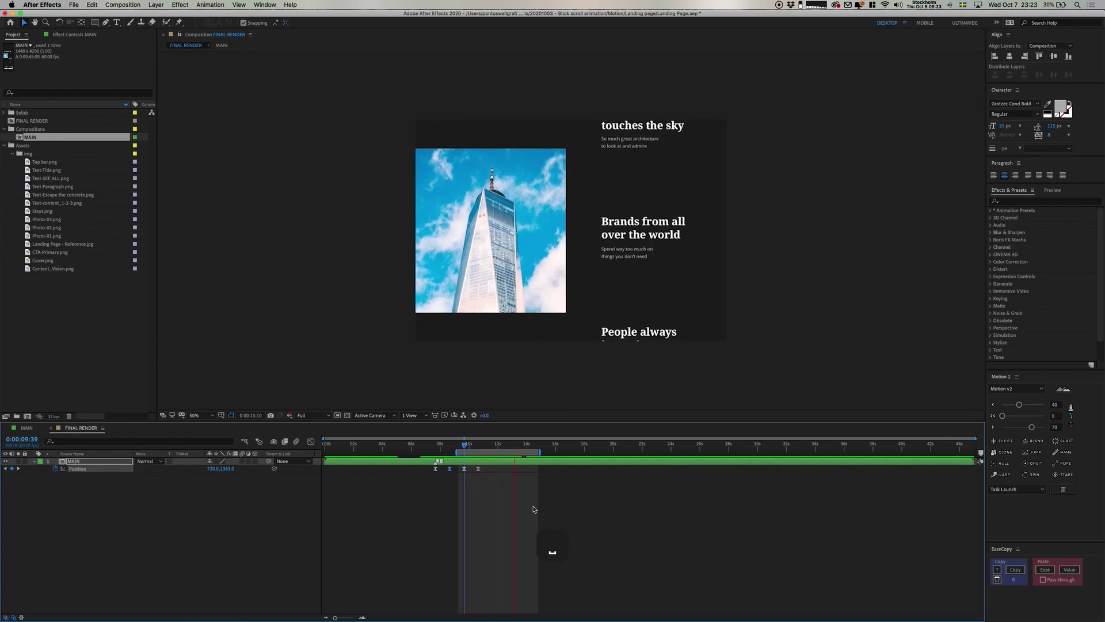
pyautogui.press('super+s')
pyautogui.click(36, 431)
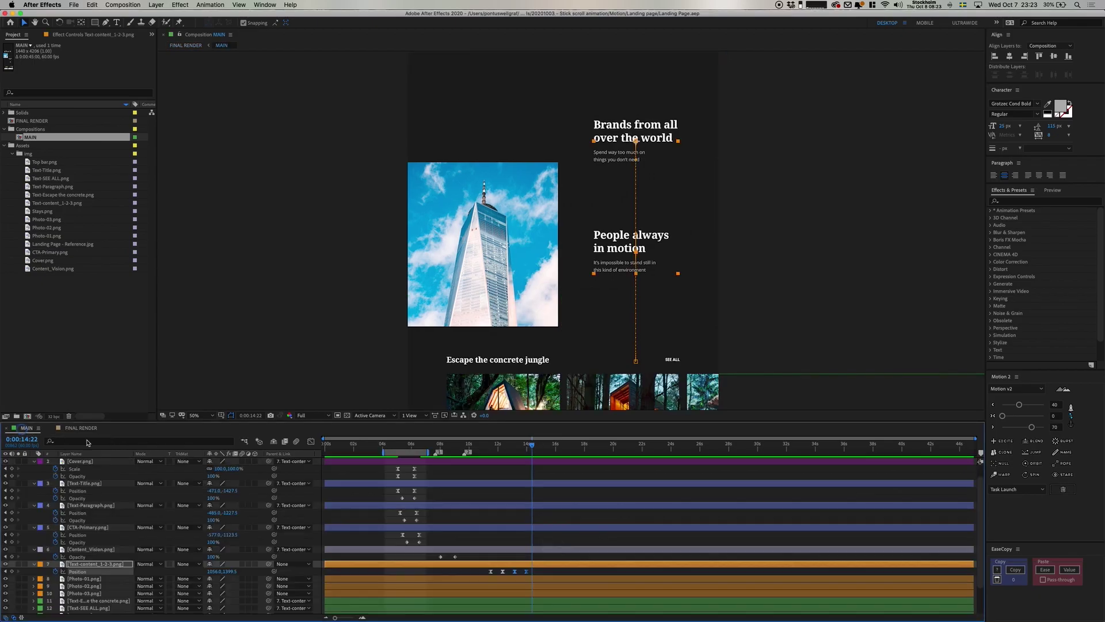
# Step: Create a new composition from Photo-01.png and rename it Photos
pyautogui.click(49, 237)
pyautogui.rightClick(56, 236)
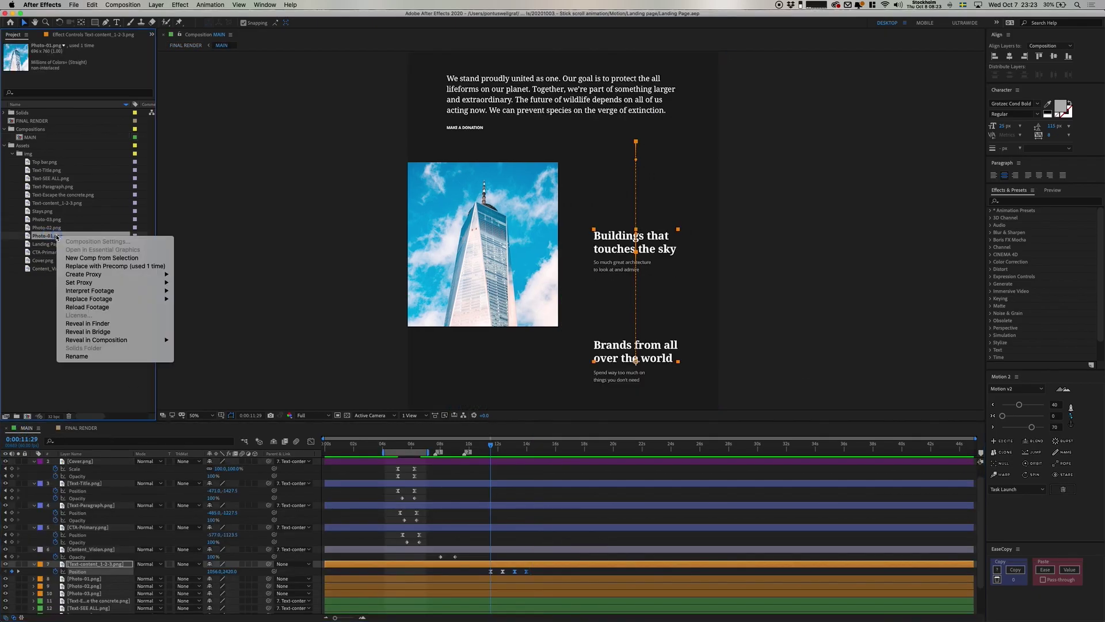
pyautogui.click(112, 258)
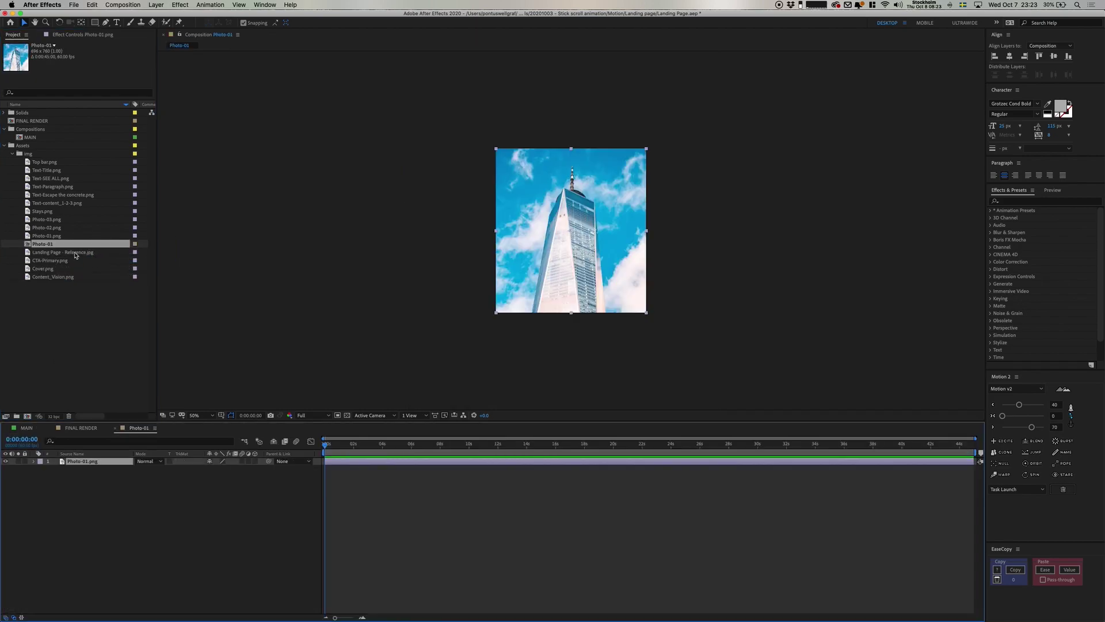
pyautogui.press('Return')
pyautogui.click(65, 244)
pyautogui.press('Return')
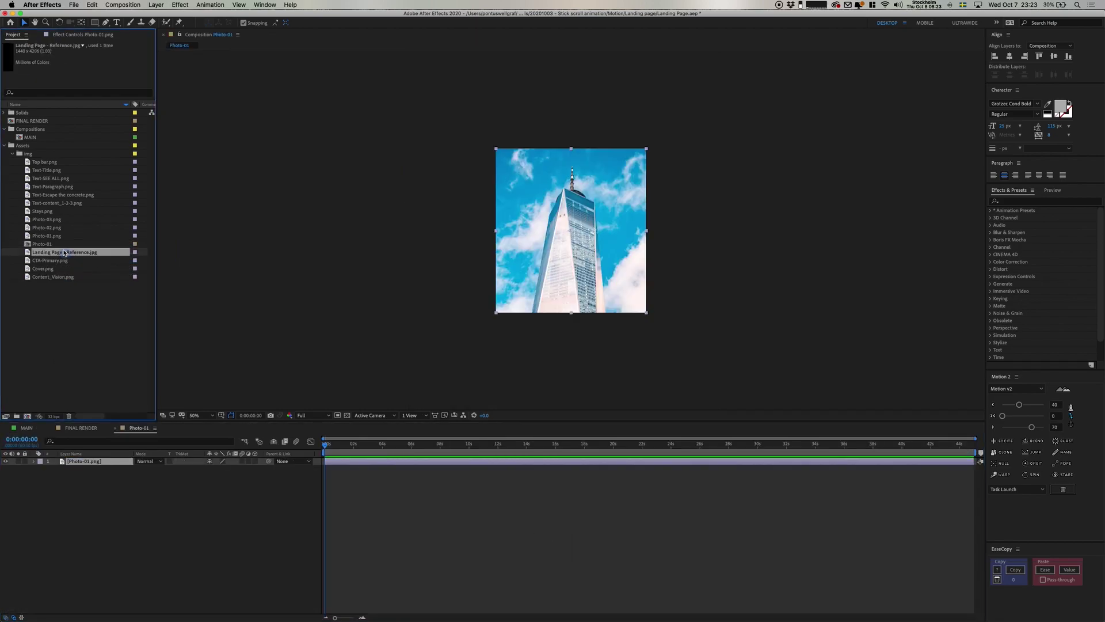
pyautogui.write('Photos')
pyautogui.press('Return')
# Step: Move the Photos and FINAL RENDER compositions into the Compositions folder and give both a green label
pyautogui.moveTo(51, 220); pyautogui.dragTo(38, 134)
pyautogui.click(46, 122)
pyautogui.keyDown('super'); pyautogui.click(114, 129); pyautogui.keyUp('super')
pyautogui.click(134, 129)
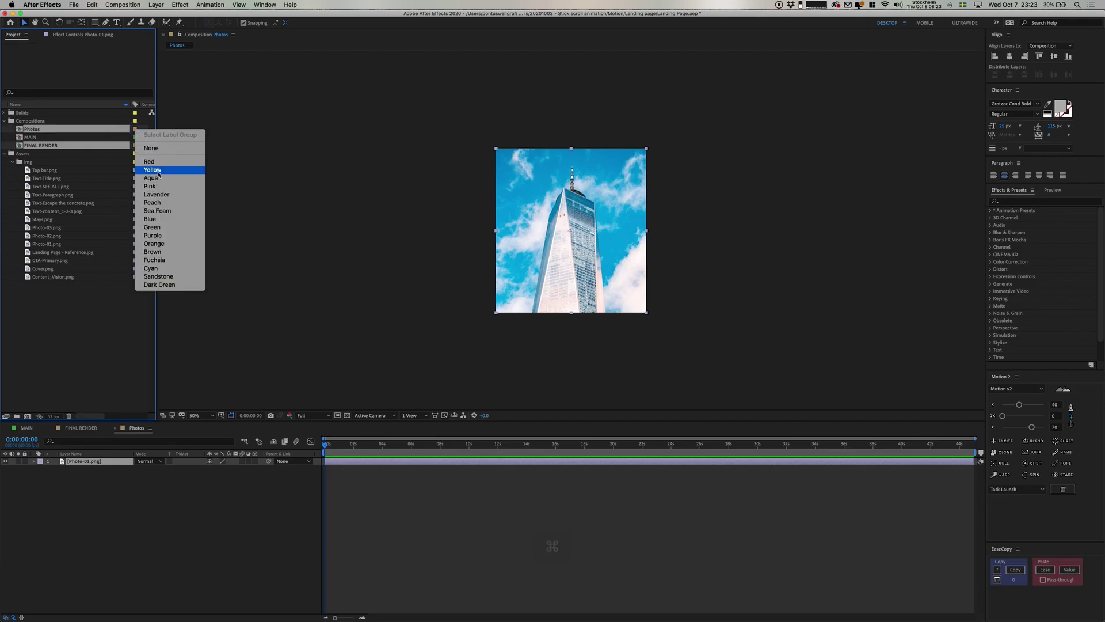
pyautogui.click(153, 226)
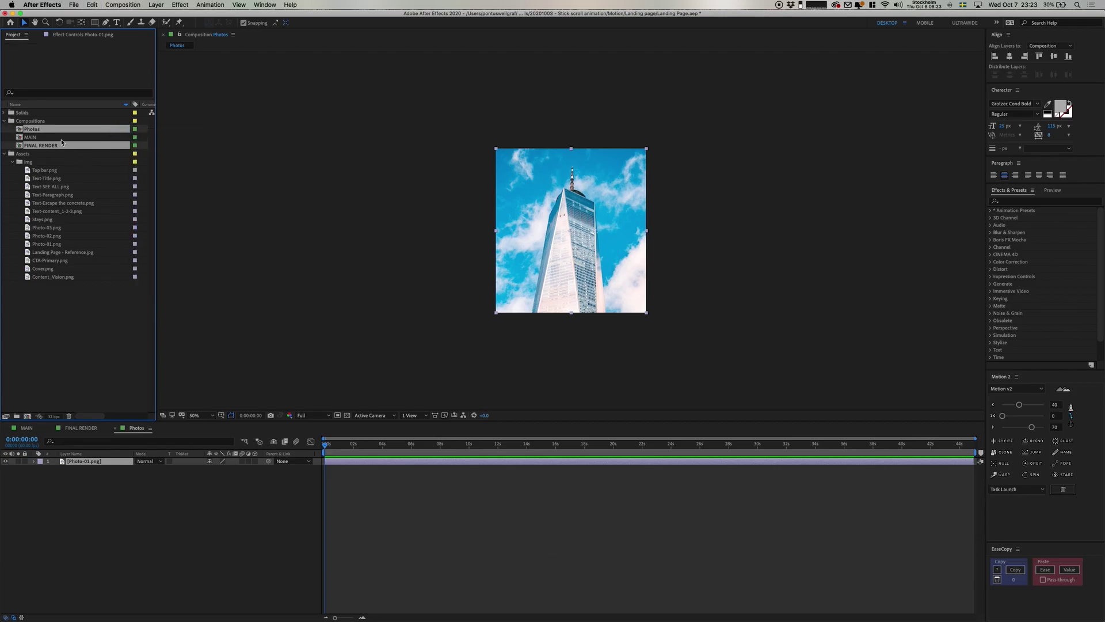
pyautogui.click(57, 138)
pyautogui.click(33, 129)
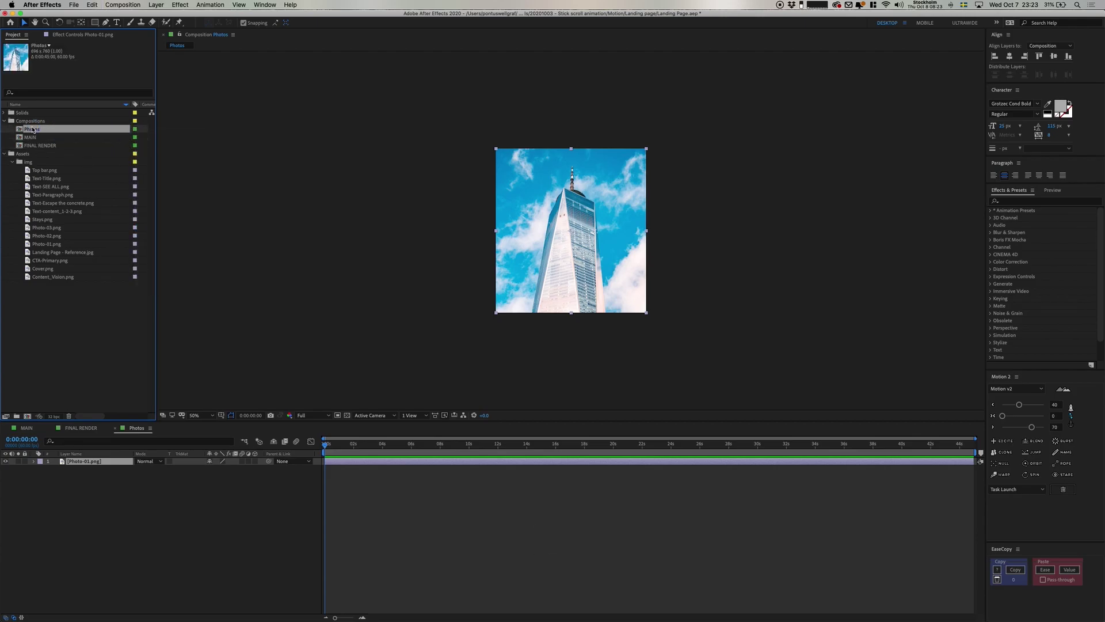
# Step: In Photos, stack Photo-01.png above a centred Photo-02.png and Photo-03.png below it, deleting the original Photo-01.png layer
pyautogui.moveTo(46, 236); pyautogui.dragTo(571, 233)
pyautogui.moveTo(46, 244); pyautogui.dragTo(571, 66)
pyautogui.moveTo(49, 232); pyautogui.dragTo(571, 395)
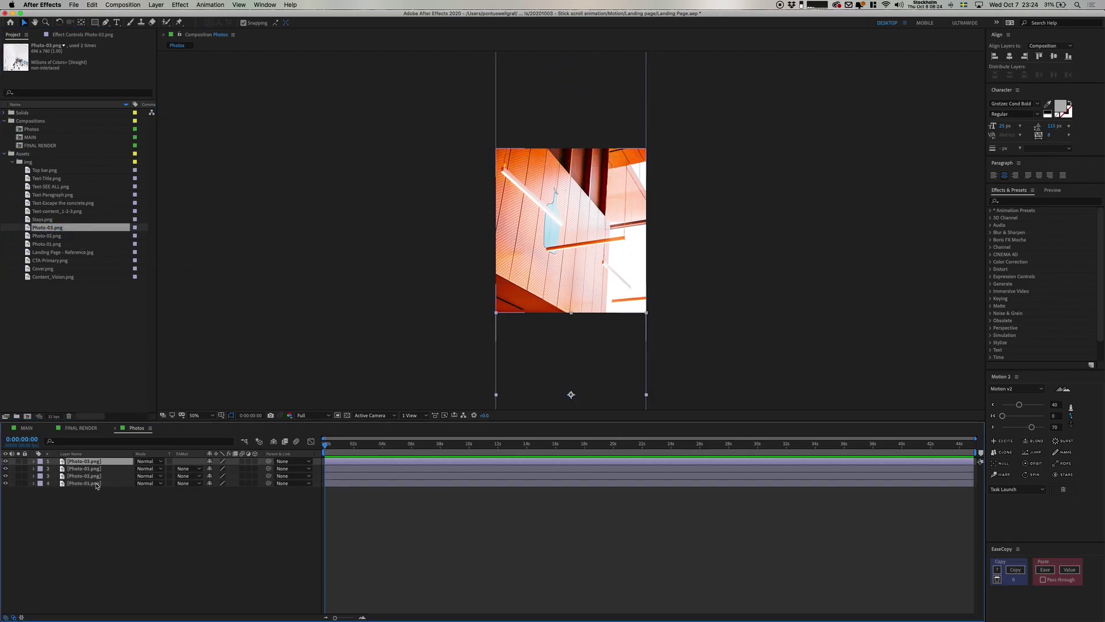
pyautogui.click(92, 483)
pyautogui.press('BackSpace')
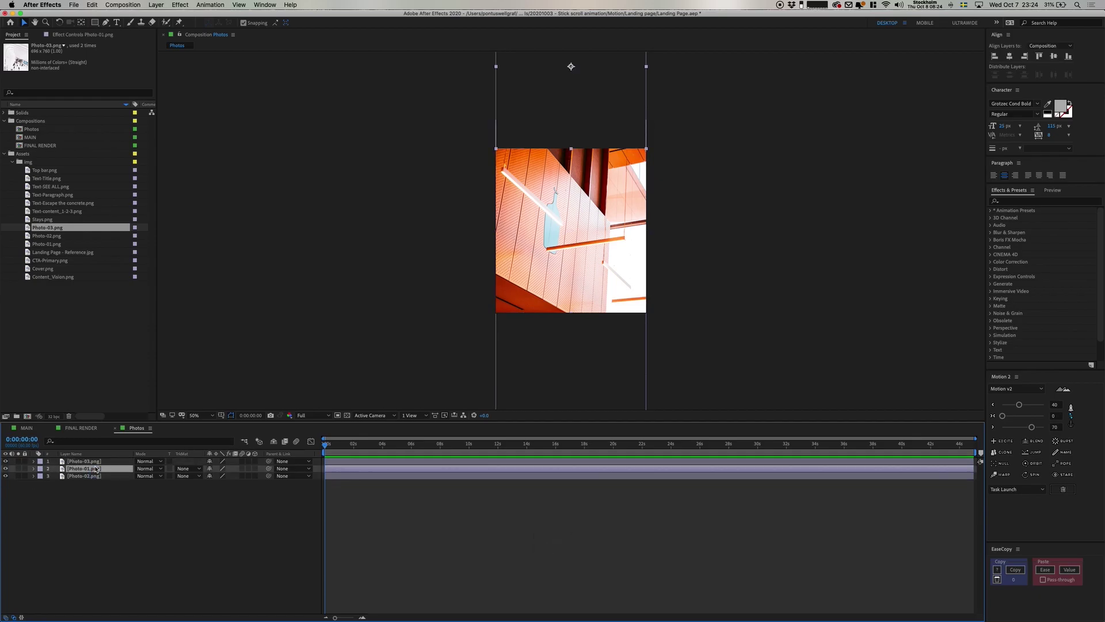
# Step: Nudge Photo-01.png up and Photo-03.png down to leave equal gaps around Photo-02.png, and order the layers by photo number
pyautogui.hotkey('shift', 'Up')
pyautogui.hotkey('shift', 'Up')
pyautogui.hotkey('shift', 'Up')
pyautogui.moveTo(99, 469)
pyautogui.mouseDown()
pyautogui.moveTo(99, 460)
pyautogui.moveTo(99, 477)
pyautogui.mouseUp()
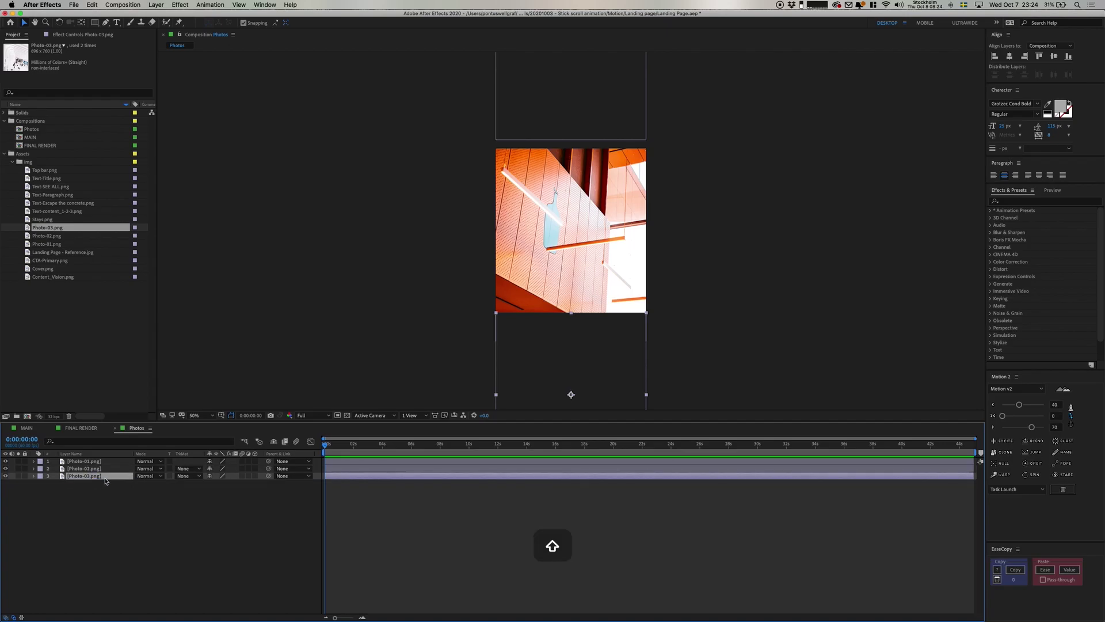
pyautogui.hotkey('shift', 'Down')
pyautogui.hotkey('shift', 'Down')
pyautogui.hotkey('shift', 'Down')
# Step: Parent the three photo layers to a Motion 2 null and move it down until Photo-01.png fills the frame
pyautogui.keyDown('shift'); pyautogui.click(106, 462); pyautogui.keyUp('shift')
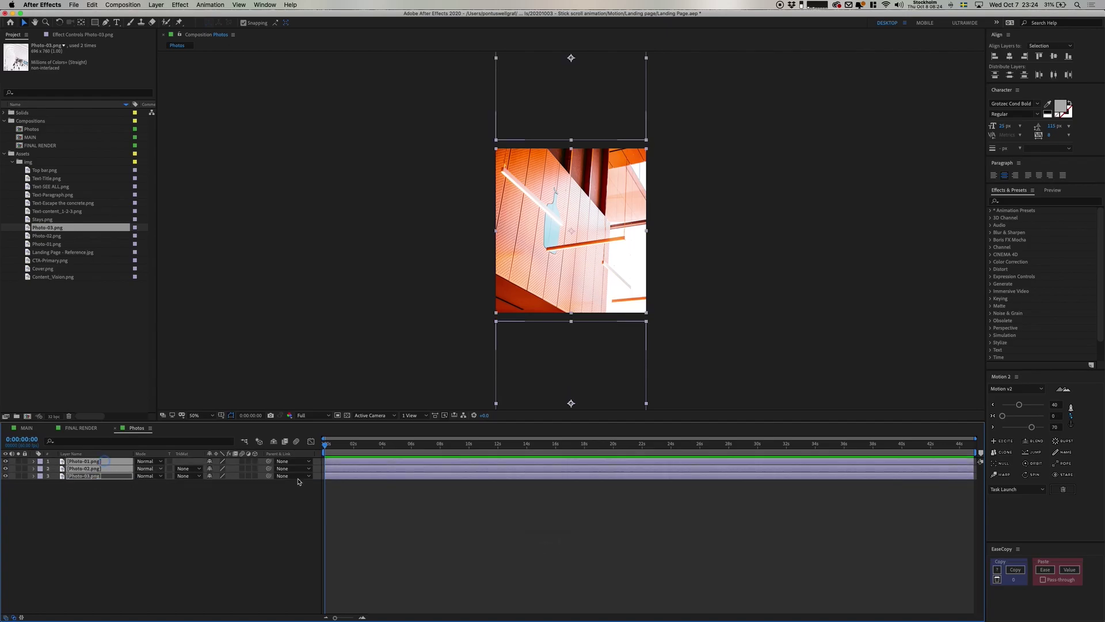
pyautogui.click(1003, 463)
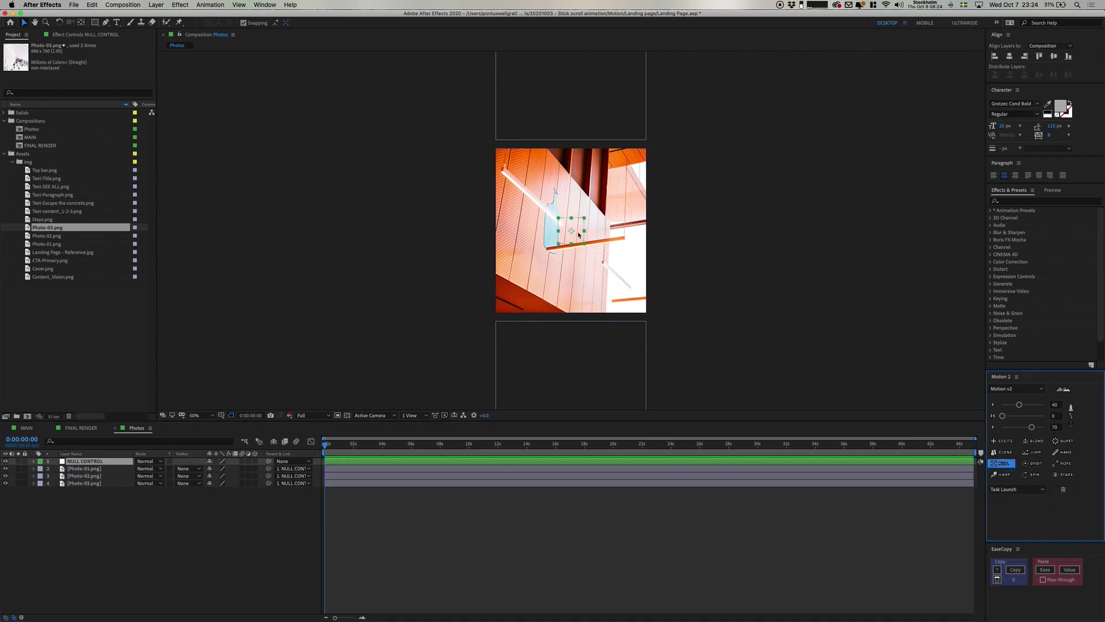
pyautogui.moveTo(579, 234); pyautogui.dragTo(581, 404)
pyautogui.press('.')
pyautogui.press('.')
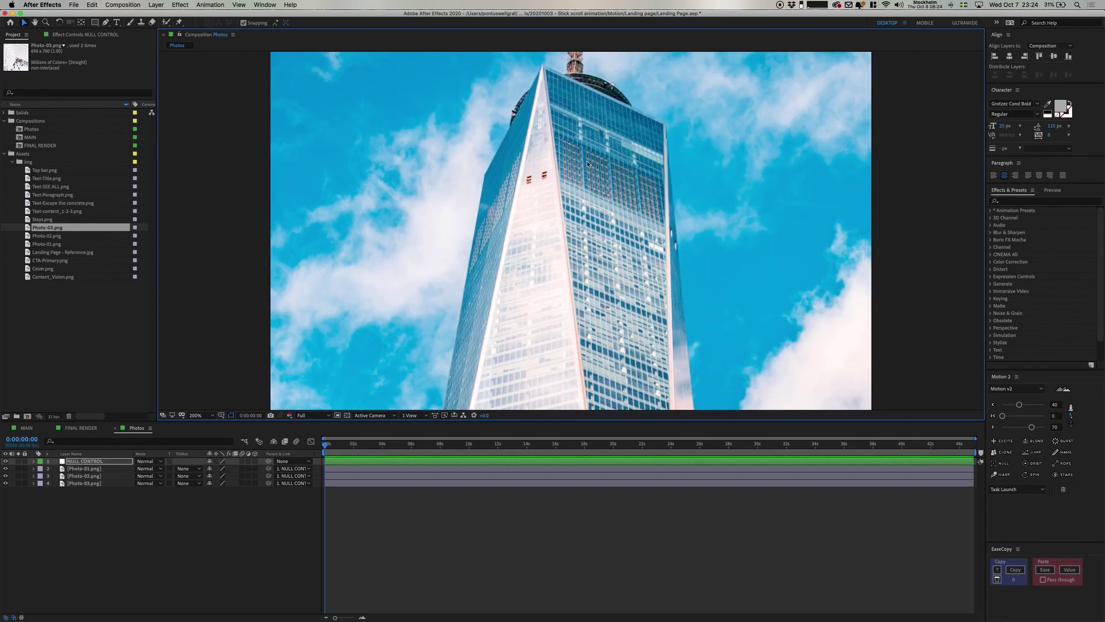
pyautogui.moveTo(587, 164); pyautogui.dragTo(583, 345)
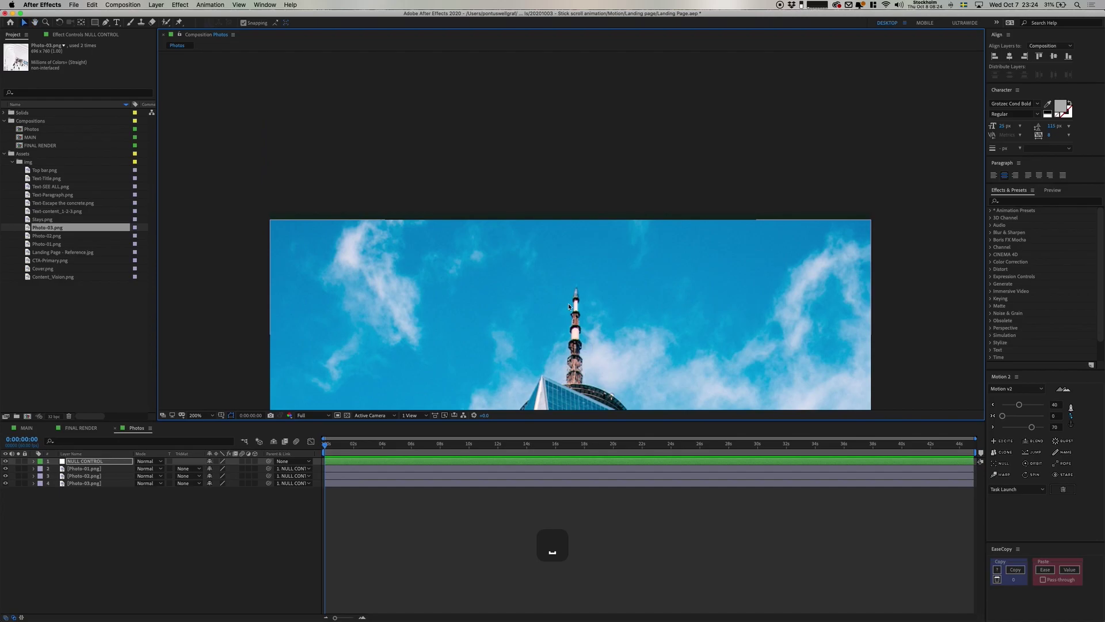
pyautogui.hotkey('shift', 'Escape')
# Step: Replace the Photo-01, Photo-02 and Photo-03 layers in MAIN with the Photos composition and save the project
pyautogui.click(33, 132)
pyautogui.moveTo(36, 130); pyautogui.dragTo(92, 580)
pyautogui.press('BackSpace')
pyautogui.click(104, 587)
pyautogui.press('BackSpace')
pyautogui.click(88, 581)
pyautogui.press('super+s')
pyautogui.click(137, 428)
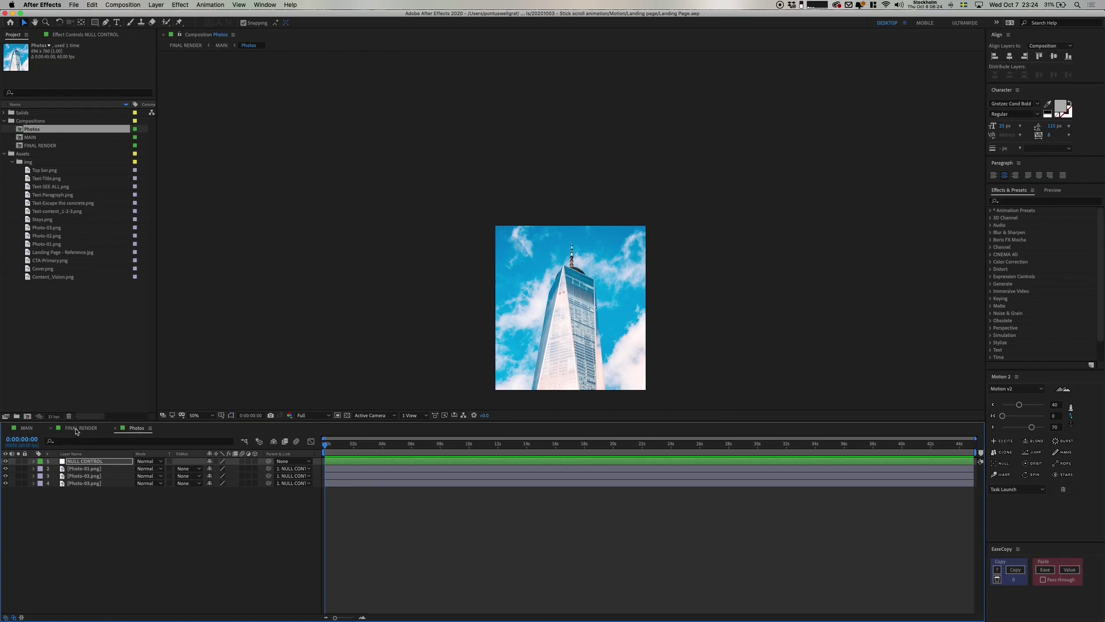
pyautogui.click(27, 428)
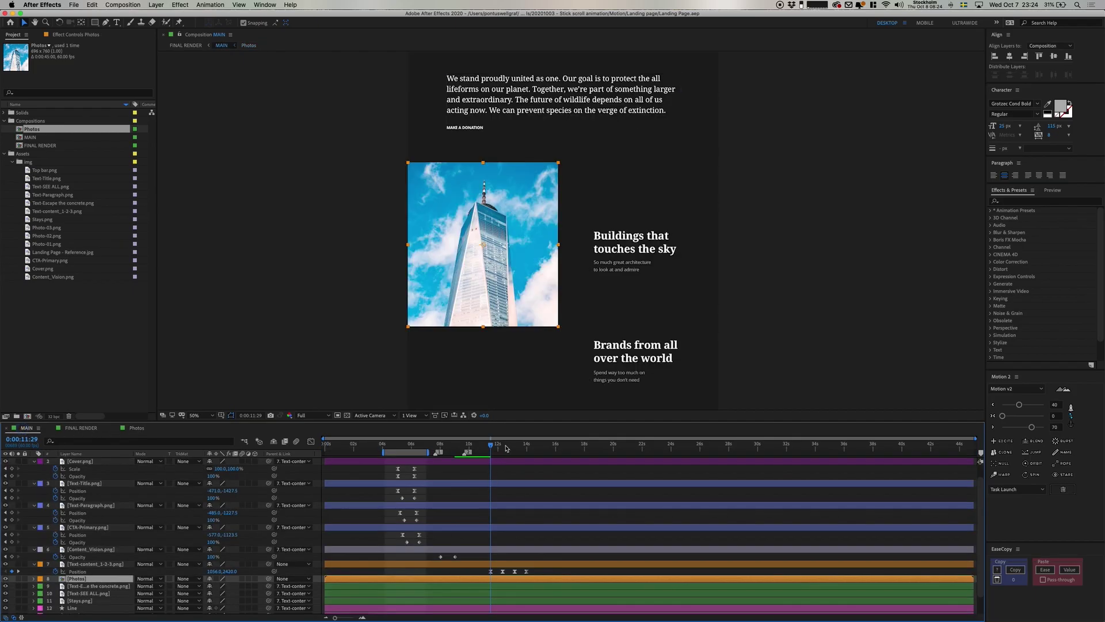
# Step: In the Photos composition, rename the null layer that controls the photos MOVEMENT
pyautogui.click(137, 428)
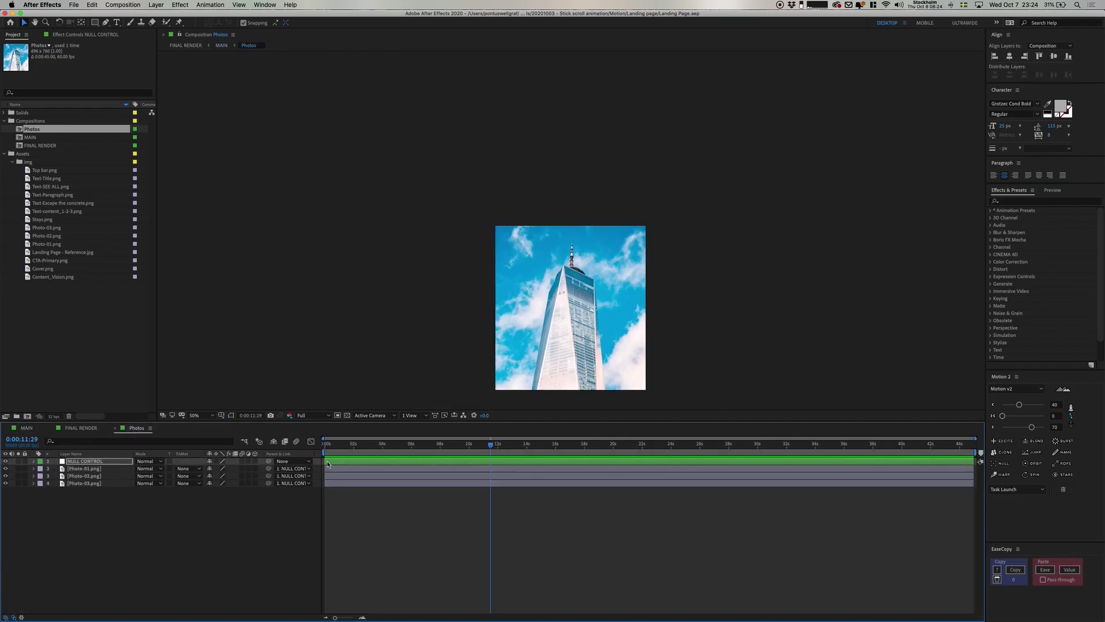
pyautogui.press('Return')
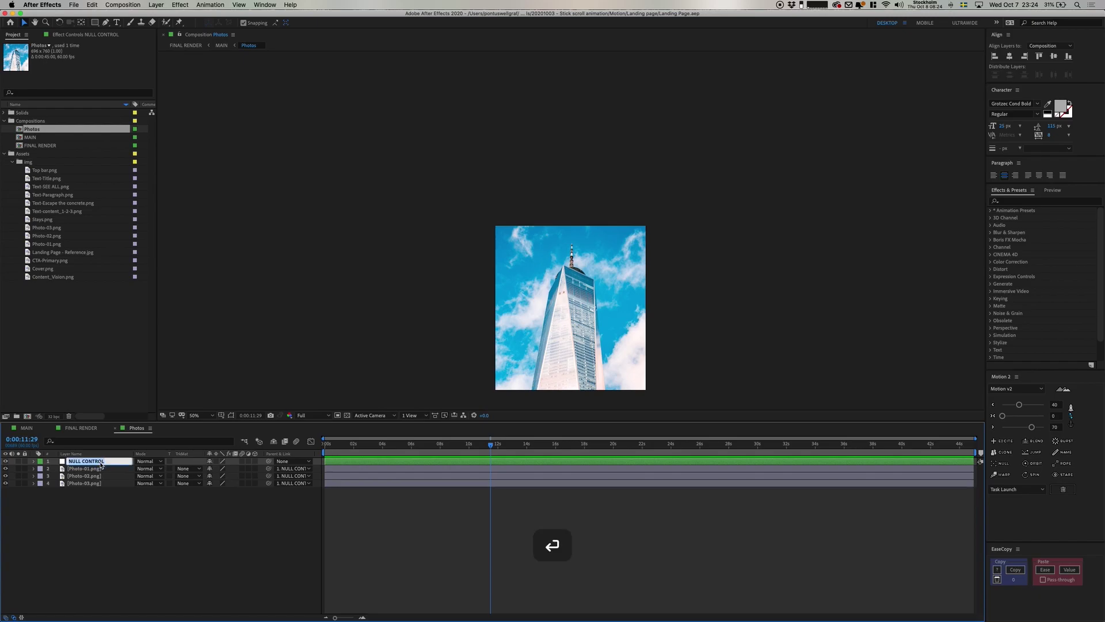
pyautogui.write('MOVEMENT')
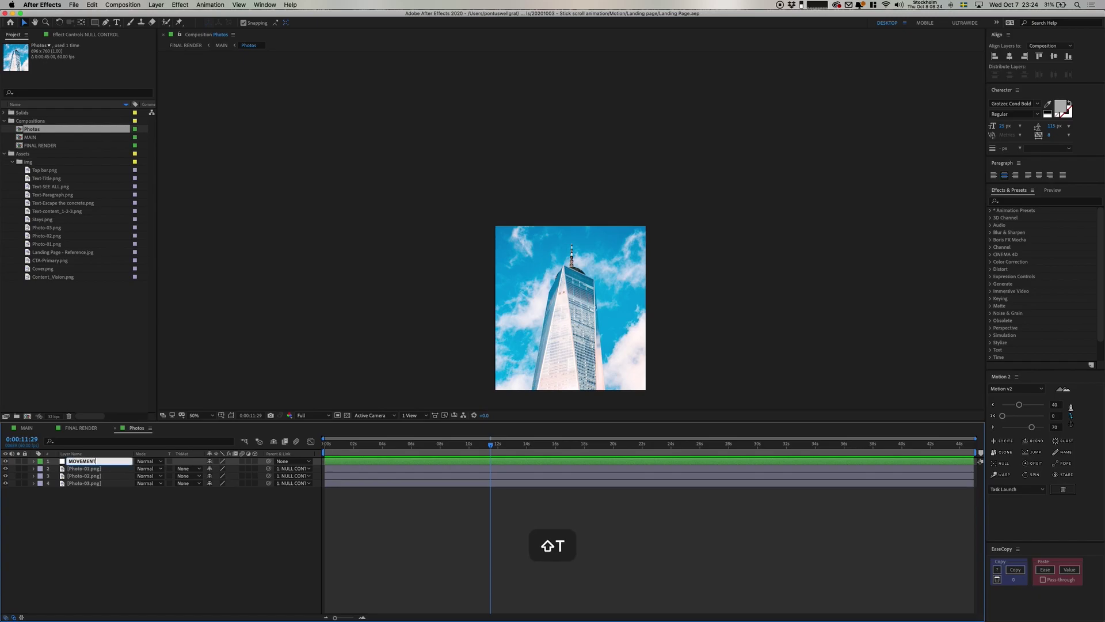
pyautogui.press('Return')
# Step: Keyframe MOVEMENT's position at 0:00:11:29, centre it vertically at 0:00:12:19 to bring in Photo-02.png, and add a following hold keyframe
pyautogui.press('p')
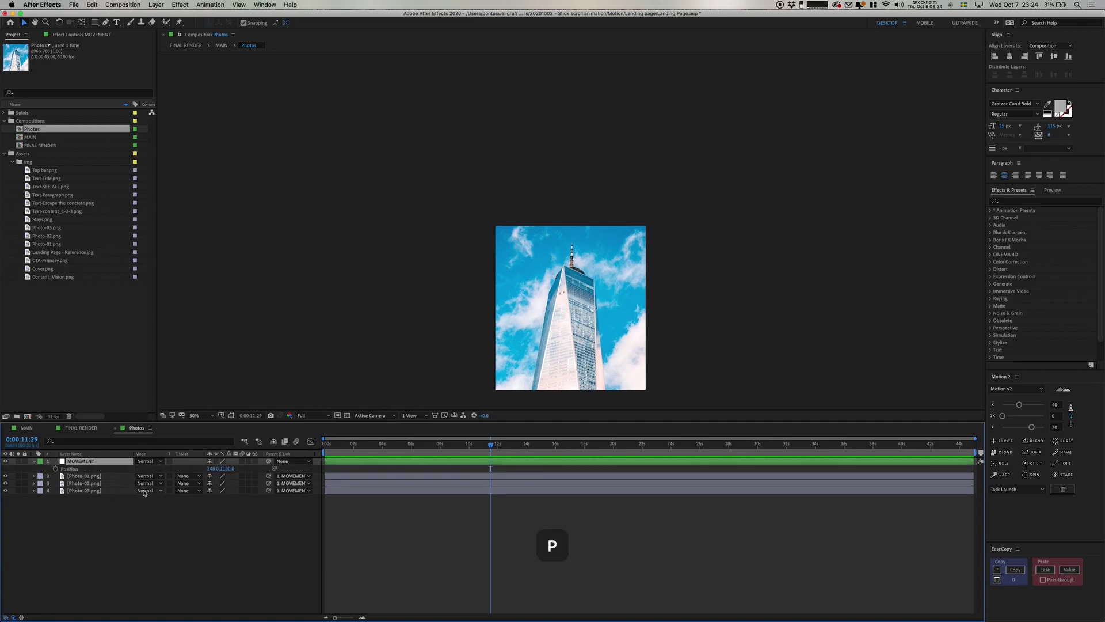
pyautogui.click(56, 468)
pyautogui.press('super+shift+Right')
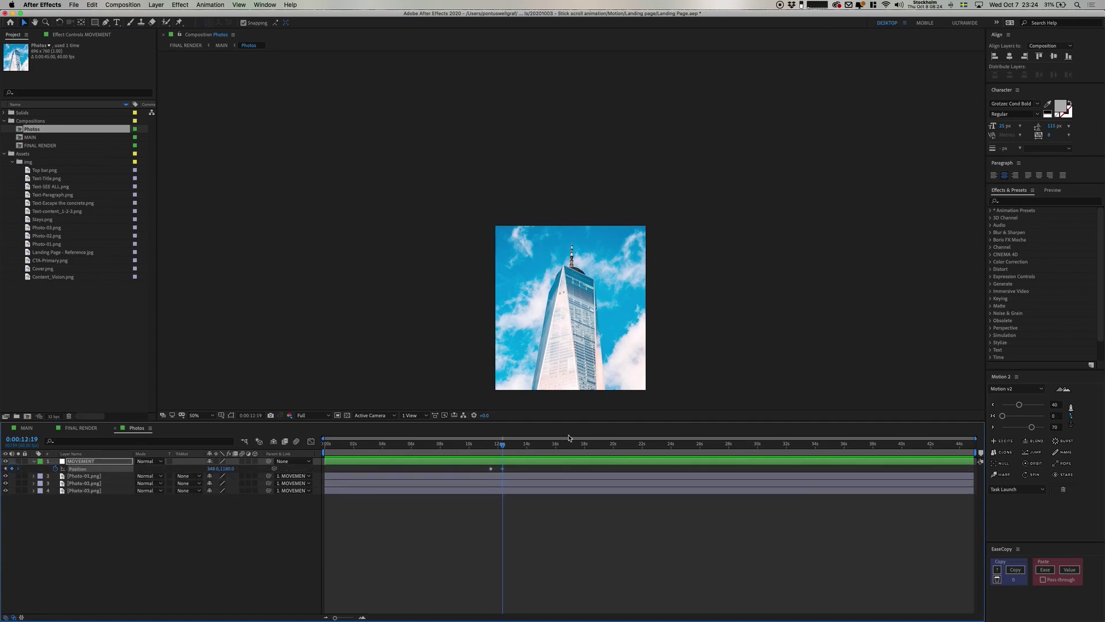
pyautogui.click(1054, 57)
pyautogui.press('super+shift+Right')
pyautogui.press('super+shift+Right')
pyautogui.click(11, 468)
# Step: At 0:00:13:59, move MOVEMENT up until Photo-03.png fills the frame, and save the project after previewing FINAL RENDER
pyautogui.press('super+shift+Right')
pyautogui.press('super+shift+Right')
pyautogui.press('super+shift+Right')
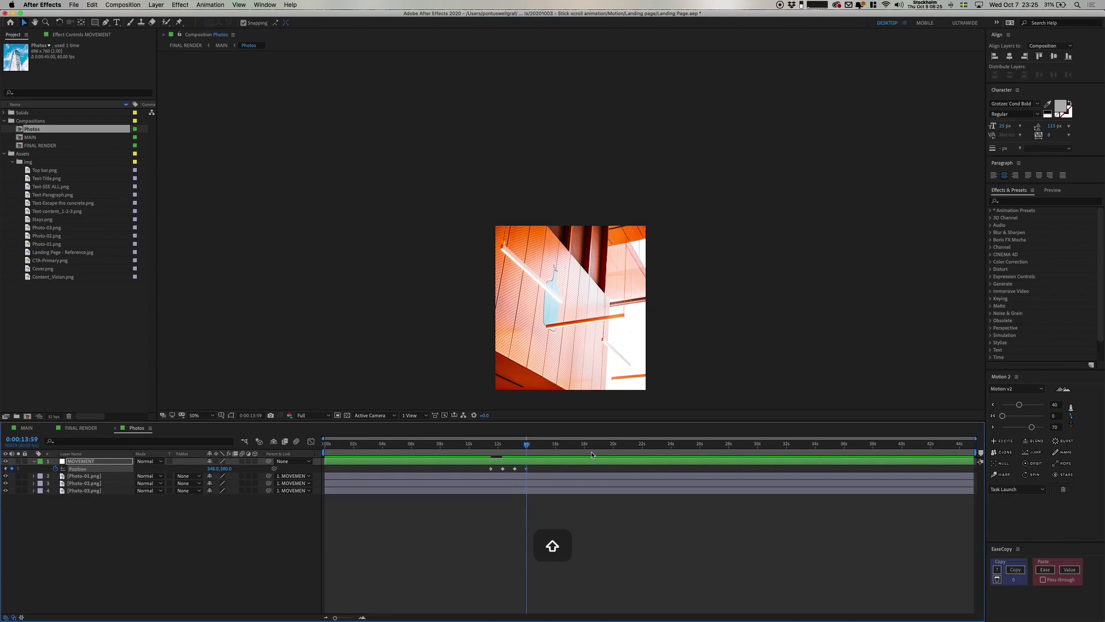
pyautogui.hotkey('shift', 'Up')
pyautogui.hotkey('shift', 'Up')
pyautogui.hotkey('shift', 'Up')
pyautogui.hotkey('shift', 'Up')
pyautogui.hotkey('shift', 'Up')
pyautogui.hotkey('shift', 'Up')
pyautogui.hotkey('shift', 'Up')
pyautogui.hotkey('shift', 'Up')
pyautogui.hotkey('shift', 'Up')
pyautogui.hotkey('shift', 'Up')
pyautogui.hotkey('shift', 'Up')
pyautogui.hotkey('shift', 'Up')
pyautogui.hotkey('shift', 'Up')
pyautogui.hotkey('shift', 'Up')
pyautogui.hotkey('shift', 'Up')
pyautogui.hotkey('shift', 'Up')
pyautogui.hotkey('shift', 'Up')
pyautogui.hotkey('shift', 'Up')
pyautogui.hotkey('shift', 'Up')
pyautogui.hotkey('shift', 'Up')
pyautogui.hotkey('shift', 'Up')
pyautogui.hotkey('shift', 'Up')
pyautogui.hotkey('shift', 'Up')
pyautogui.hotkey('shift', 'Up')
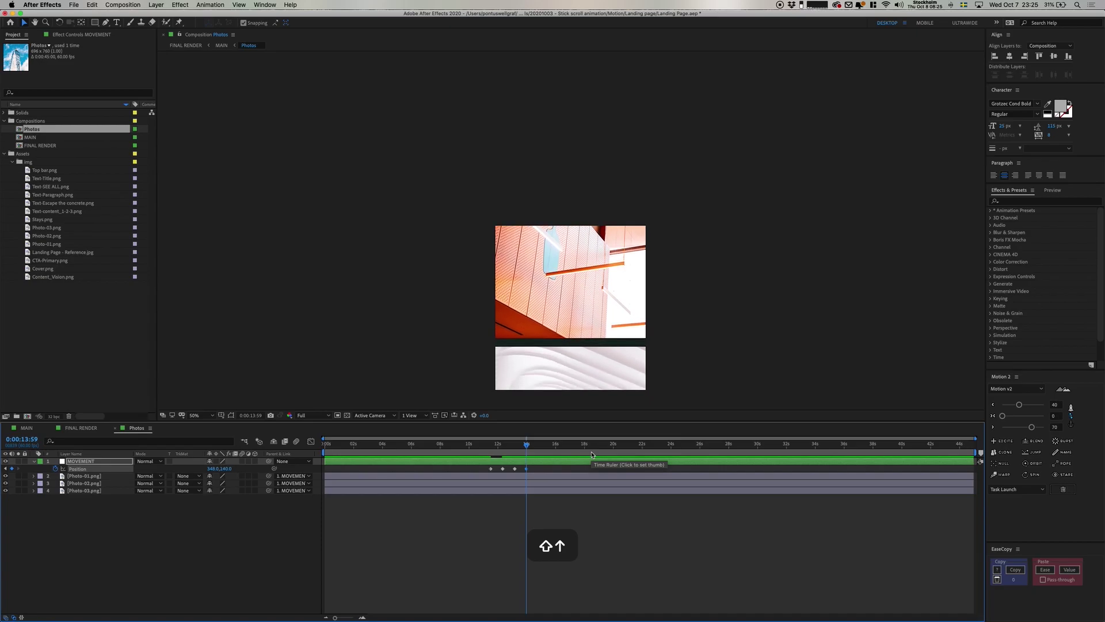
pyautogui.press('super+shift+h')
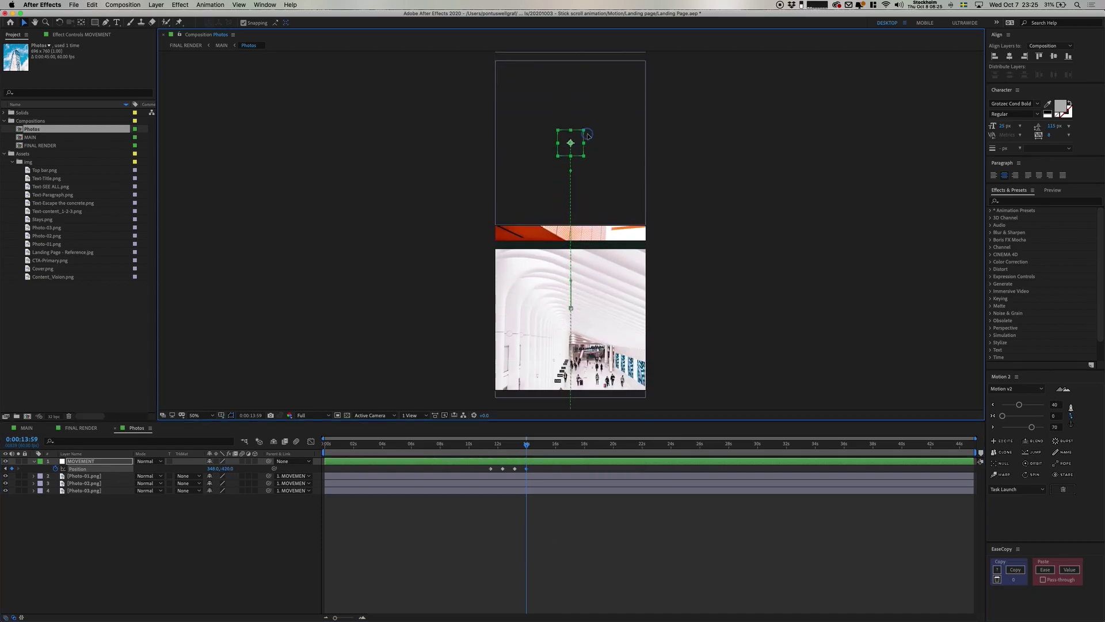
pyautogui.press('space')
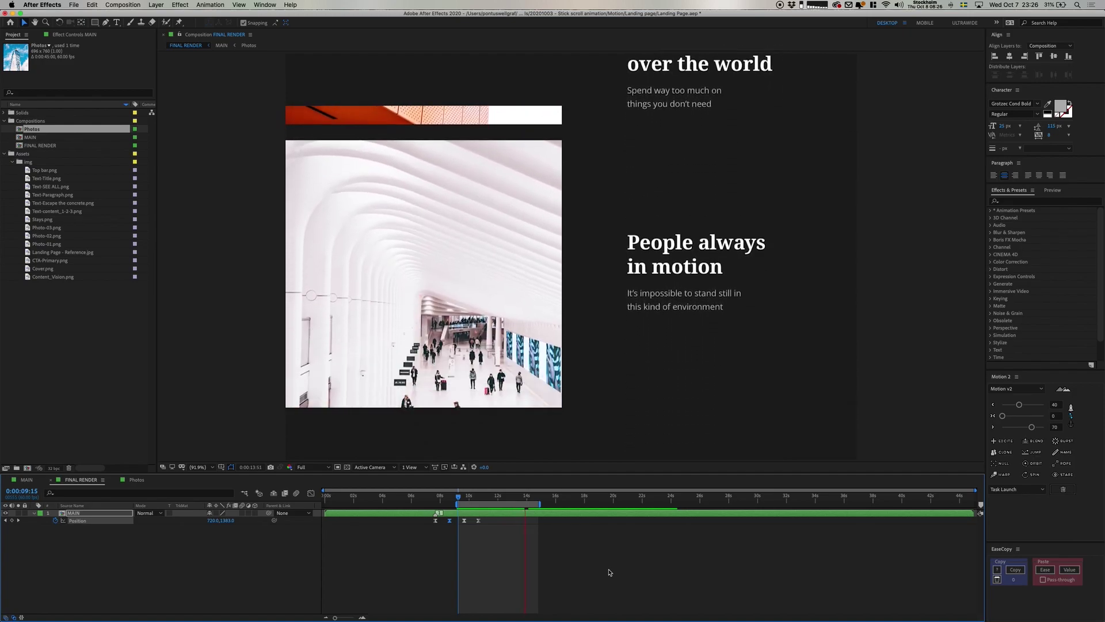
pyautogui.press('super+s')
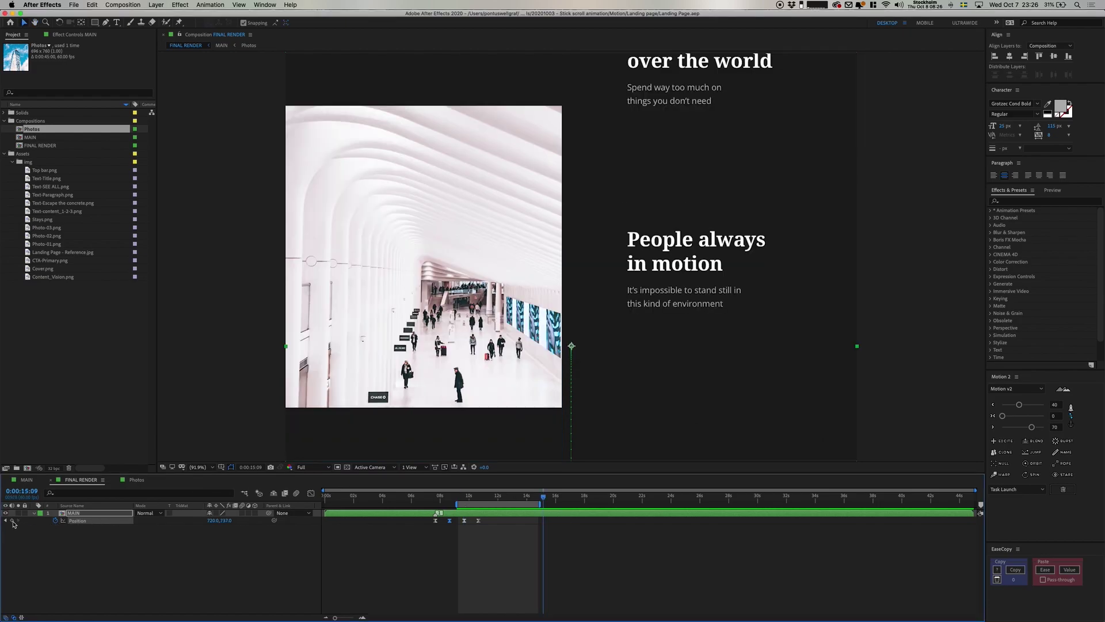
# Step: In FINAL RENDER, keyframe MAIN's position to scroll up to the Escape the concrete jungle section at 0:00:16:09, ease it and save
pyautogui.click(13, 521)
pyautogui.press('super+shift+Right')
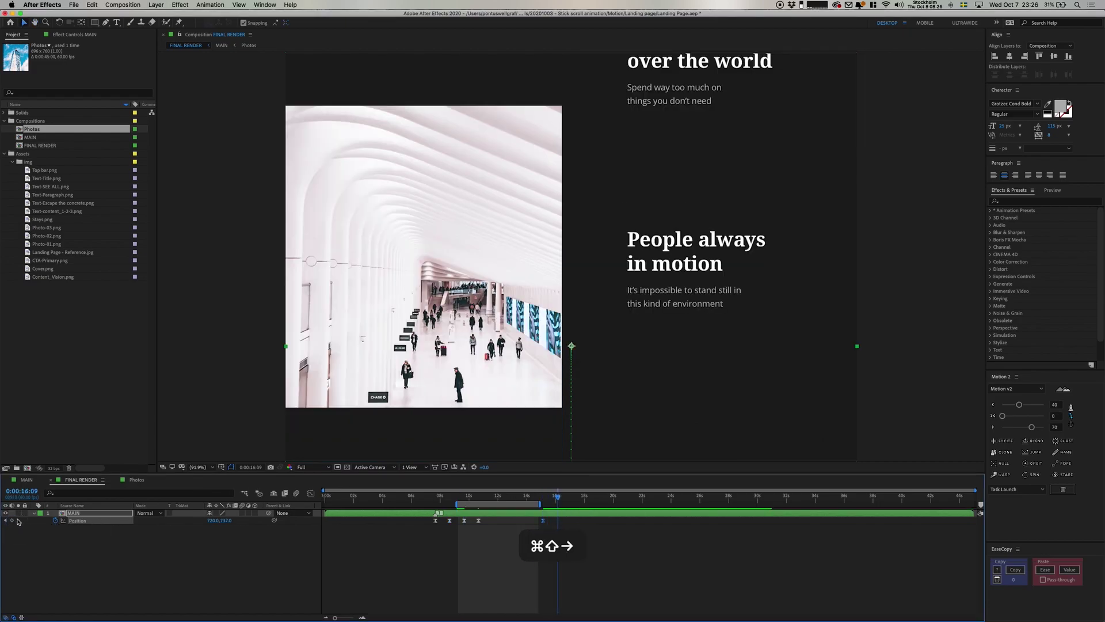
pyautogui.click(13, 521)
pyautogui.press(',')
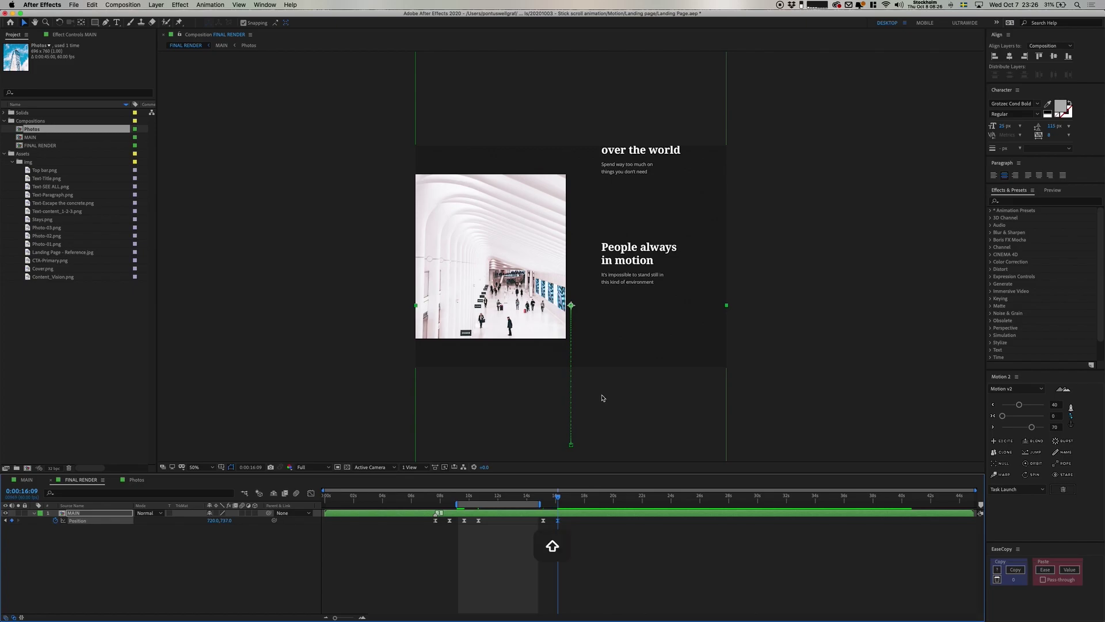
pyautogui.moveTo(602, 397); pyautogui.dragTo(638, 191)
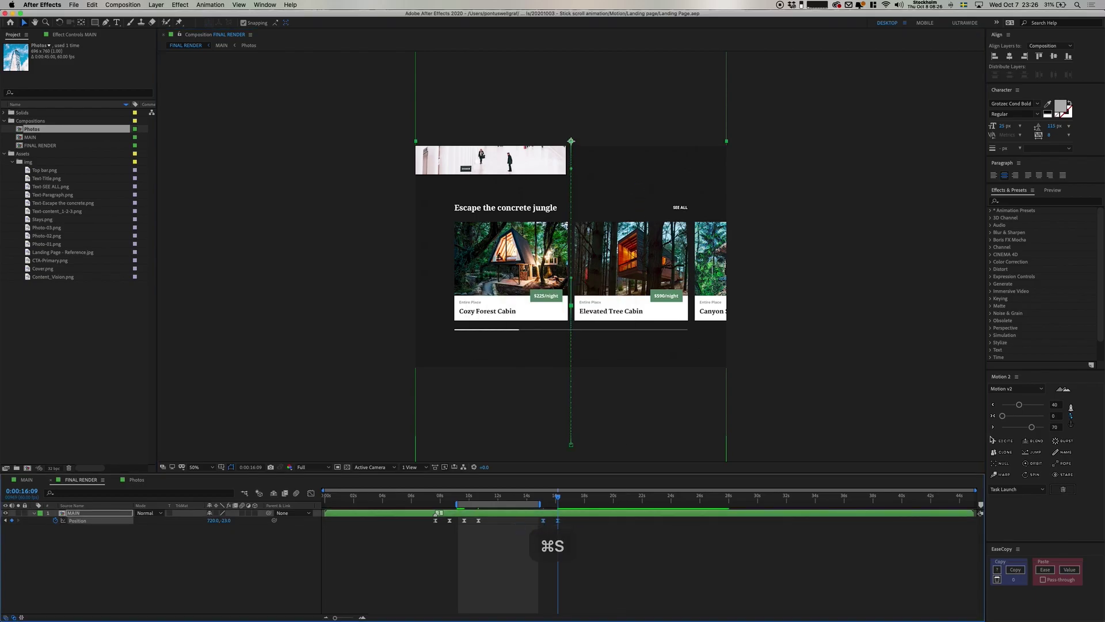
pyautogui.click(992, 427)
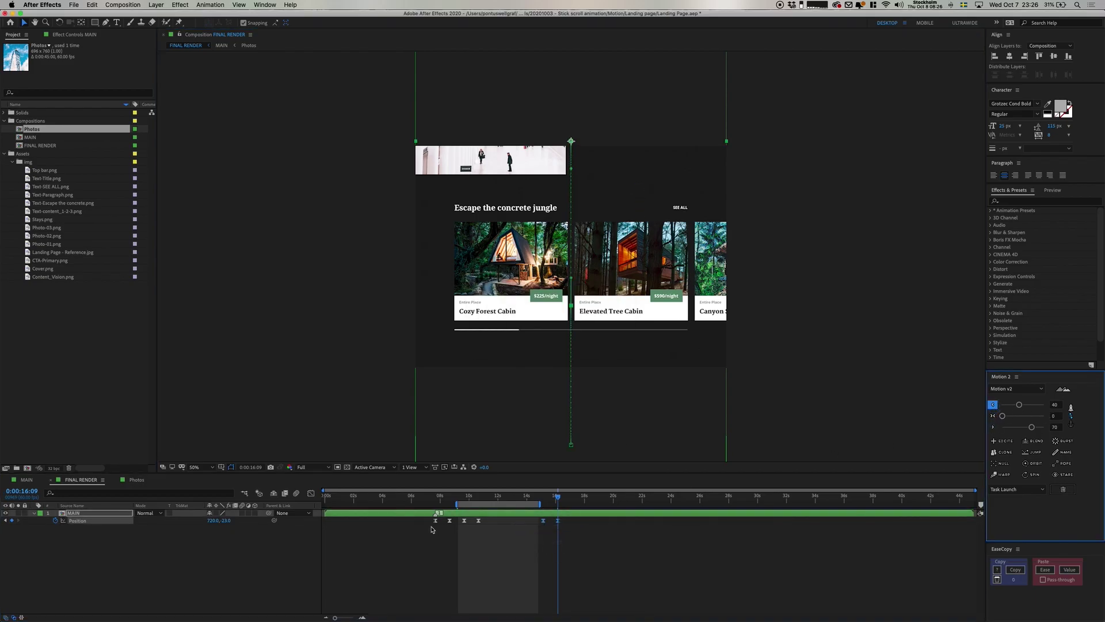
pyautogui.press('super+s')
# Step: In MAIN, set a starting position keyframe on the Stays.png layer at 0:00:16:59
pyautogui.press('super+shift+Right')
pyautogui.press('super+shift+Right')
pyautogui.press('super+shift+Right')
pyautogui.click(26, 479)
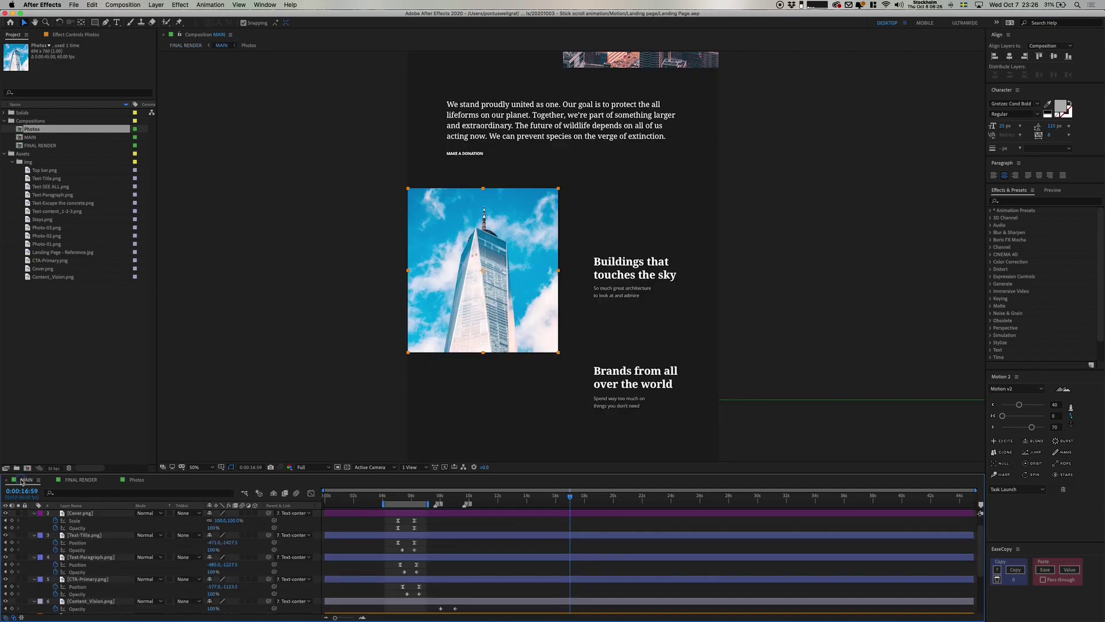
pyautogui.scroll(-2, 522, 558)
pyautogui.scroll(-1, 522, 557)
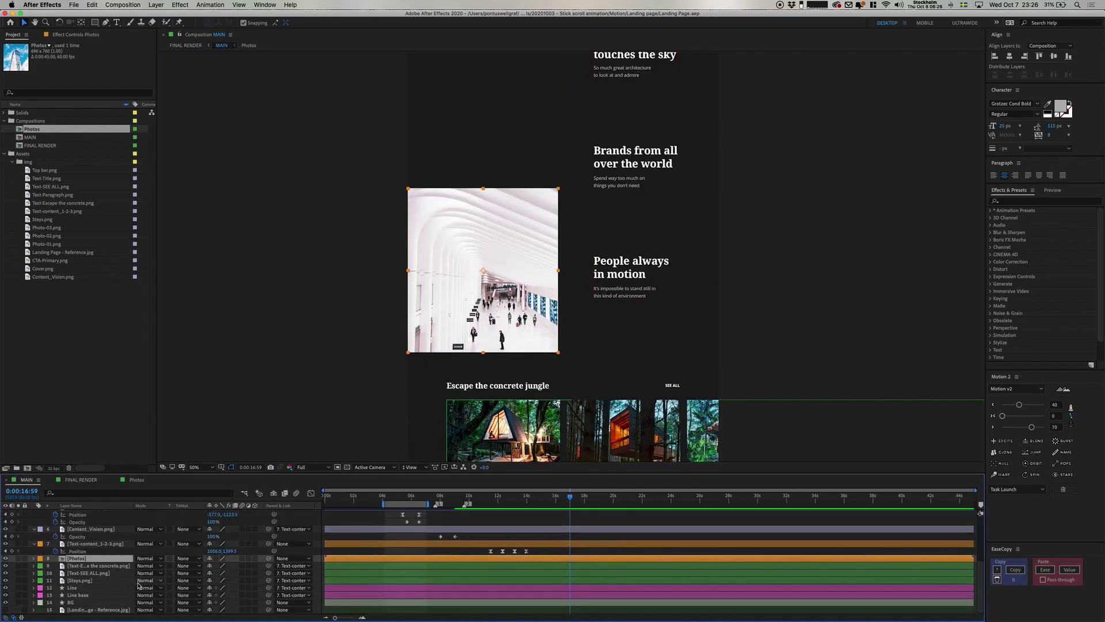
pyautogui.click(88, 580)
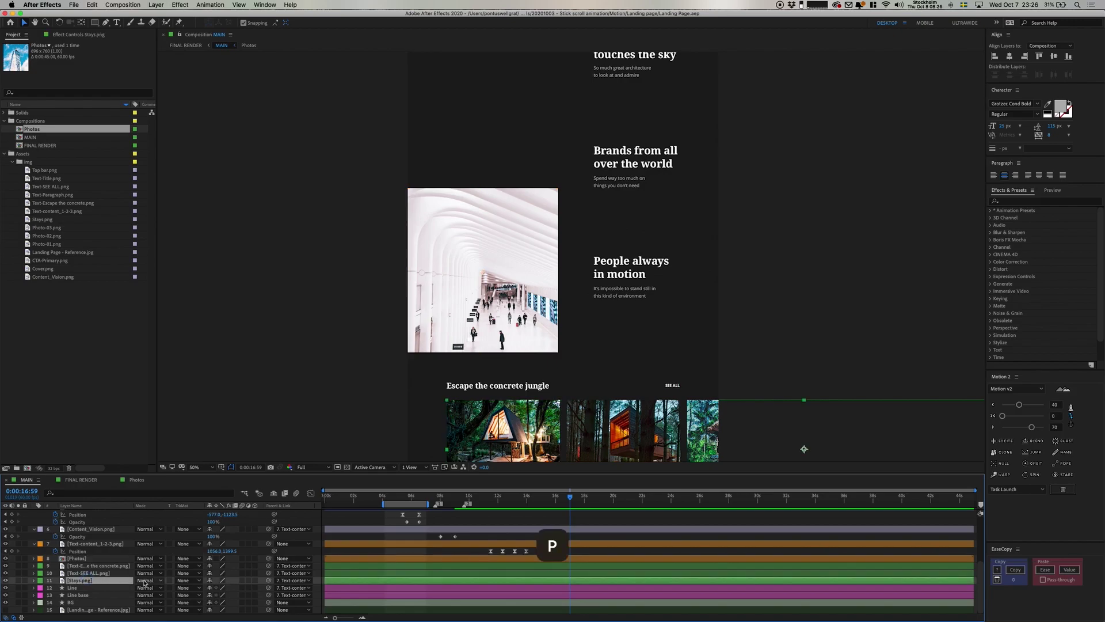
pyautogui.press('p')
pyautogui.click(55, 588)
# Step: At 0:00:17:59, slide Stays.png left until the Canyon Summer Cabin card aligns with the section heading, and save the project
pyautogui.press('super+shift+Right')
pyautogui.press('super+shift+Right')
pyautogui.press('super+shift+Right')
pyautogui.press('super+shift+Right')
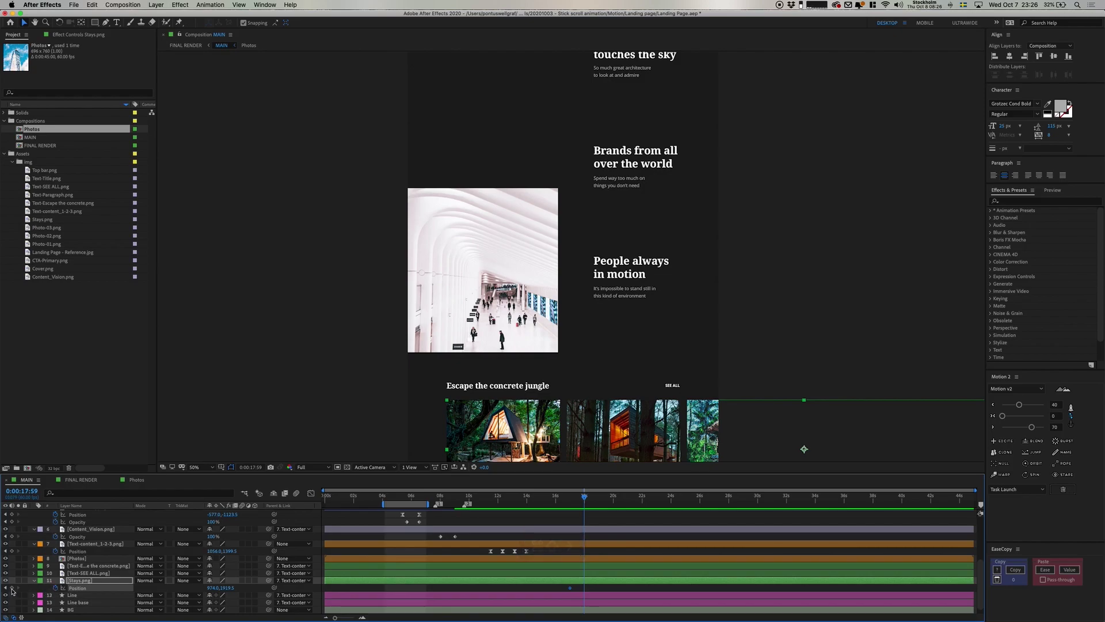
pyautogui.press('space')
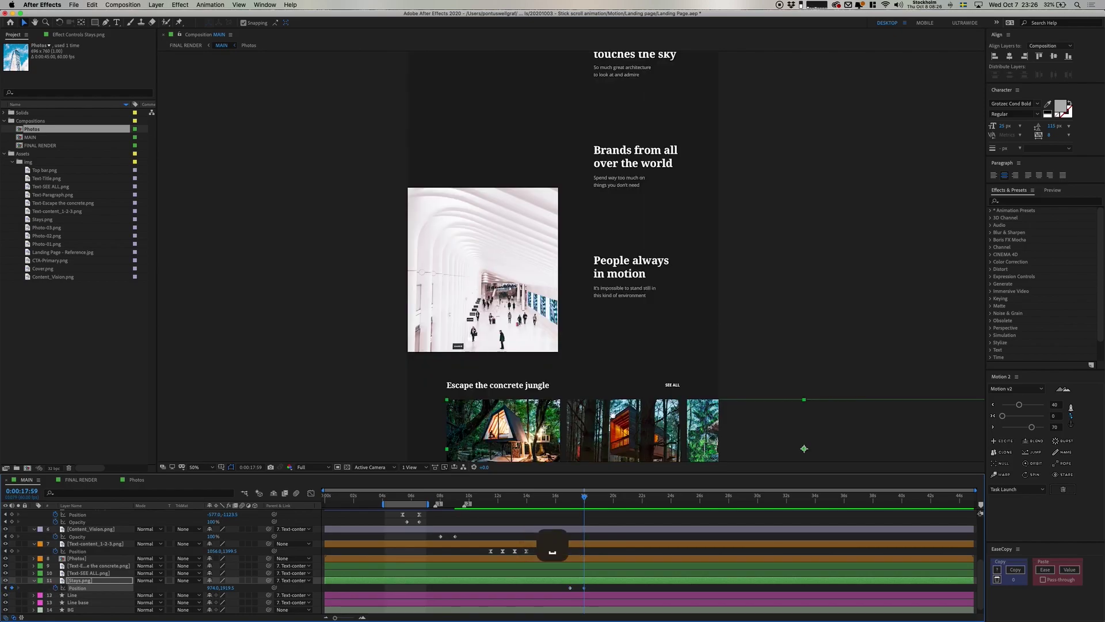
pyautogui.moveTo(615, 455); pyautogui.dragTo(618, 275)
pyautogui.press('.')
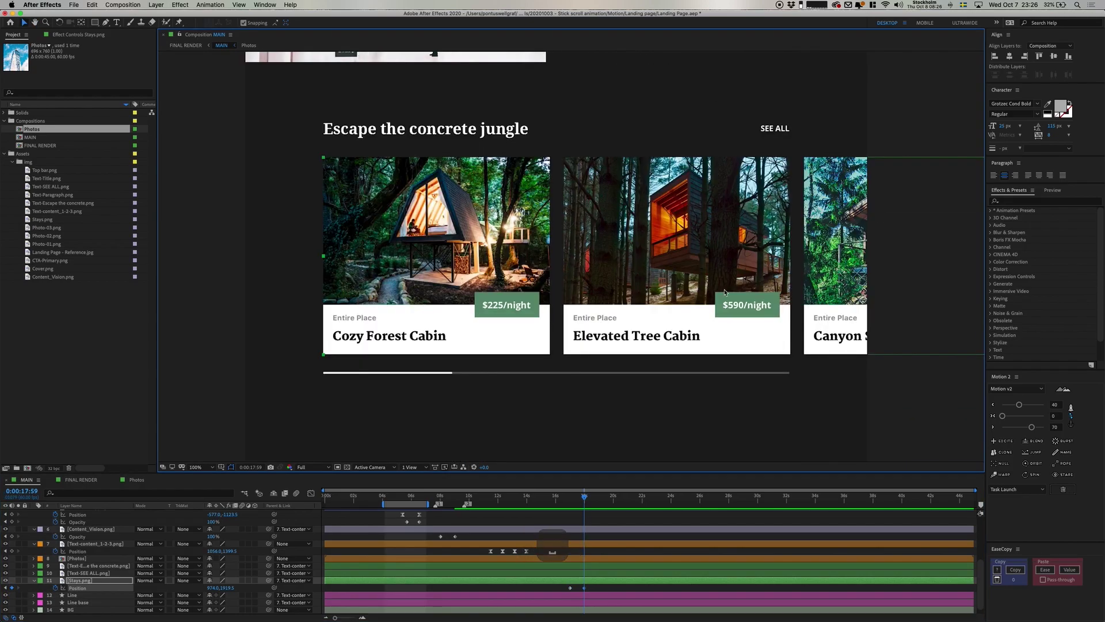
pyautogui.moveTo(725, 292); pyautogui.dragTo(242, 350)
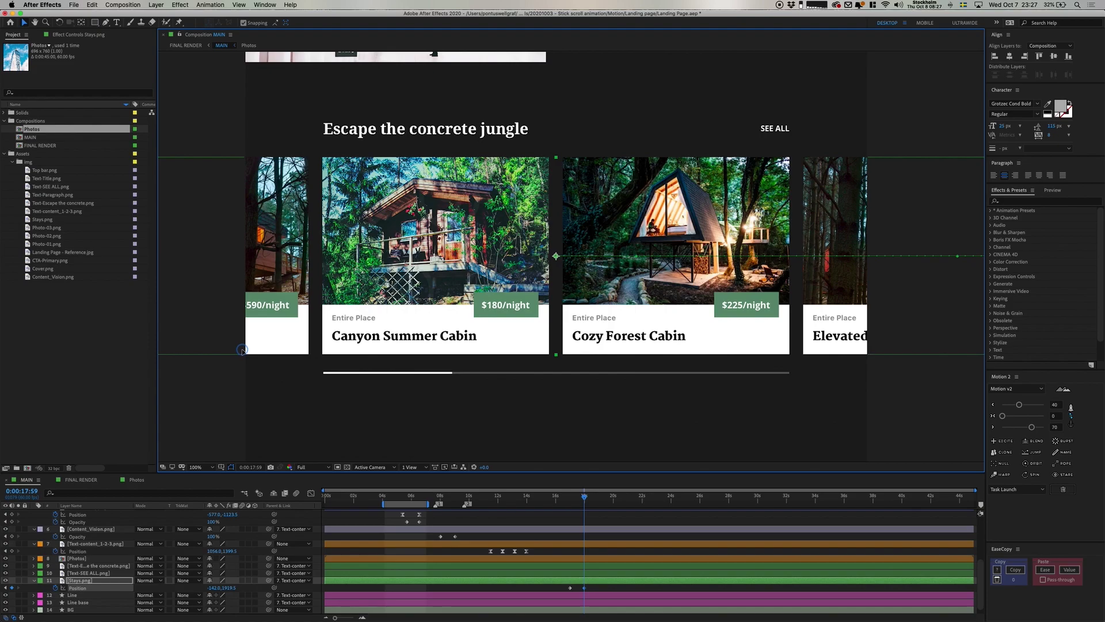
pyautogui.press('Right')
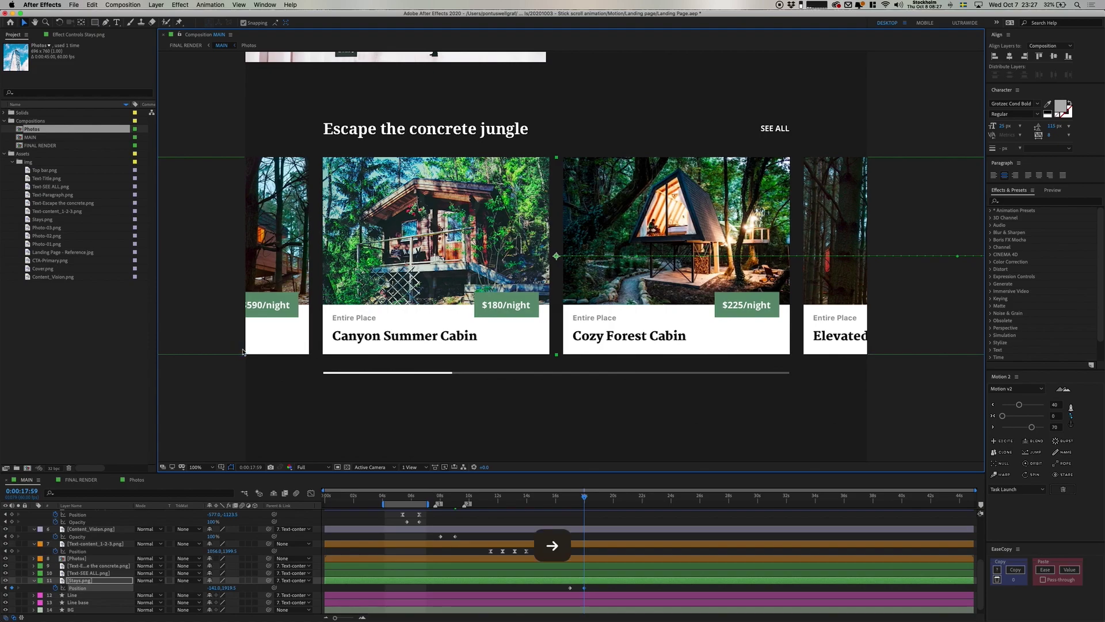
pyautogui.press('super+s')
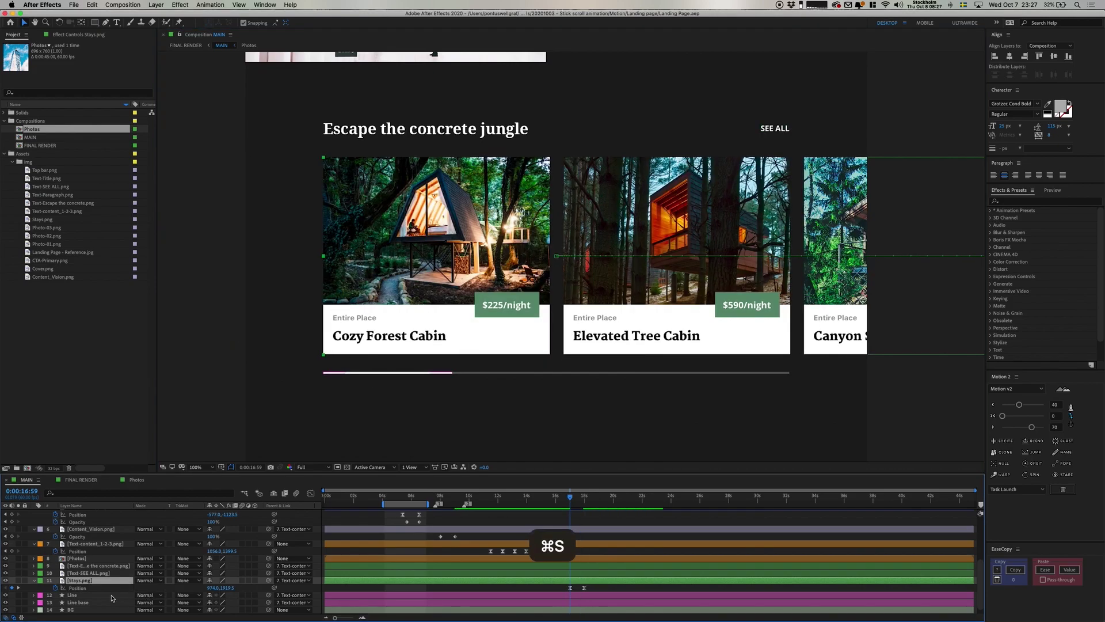
# Step: Keyframe the Line layer's position from 0:00:16:59 to 0:00:17:59 so it slides right along the base line
pyautogui.click(109, 595)
pyautogui.press('p')
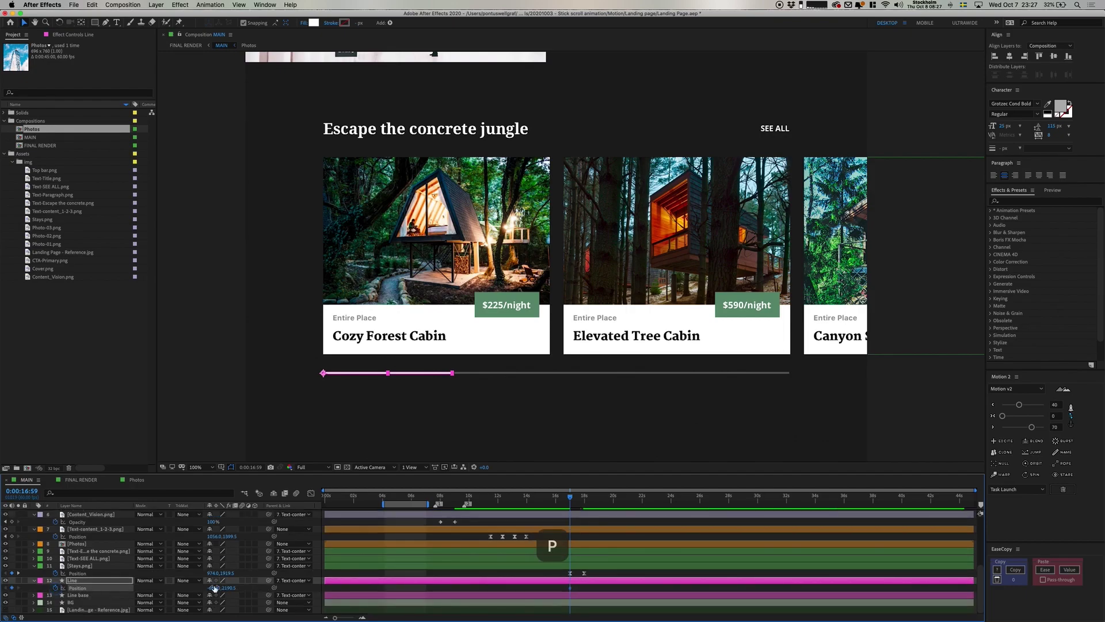
pyautogui.keyDown('shift'); pyautogui.click(586, 507); pyautogui.keyUp('shift')
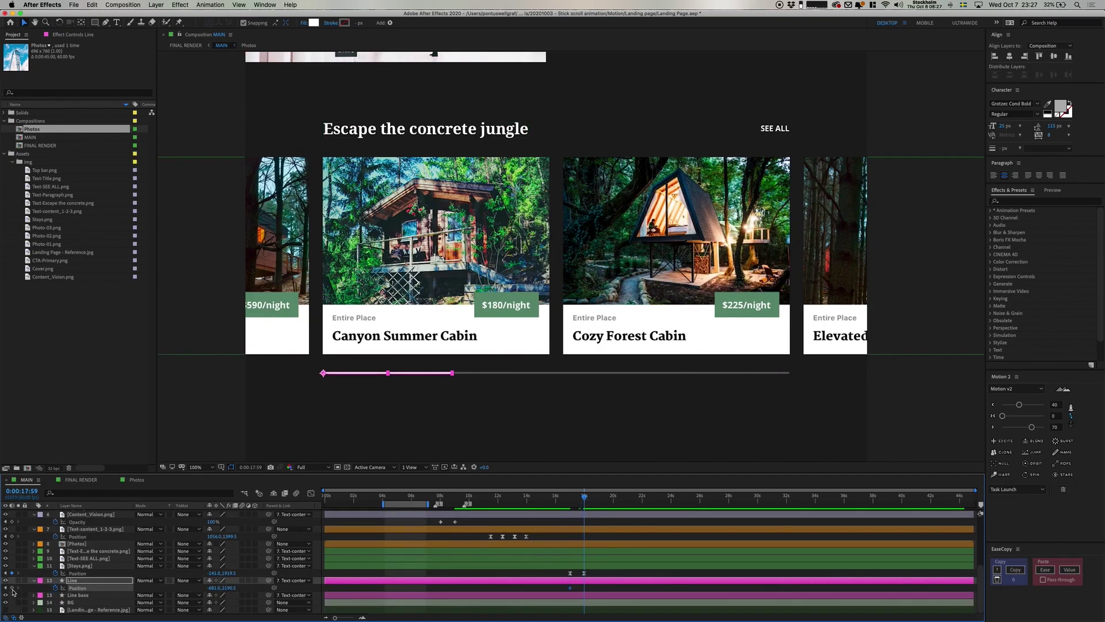
pyautogui.press('super+z')
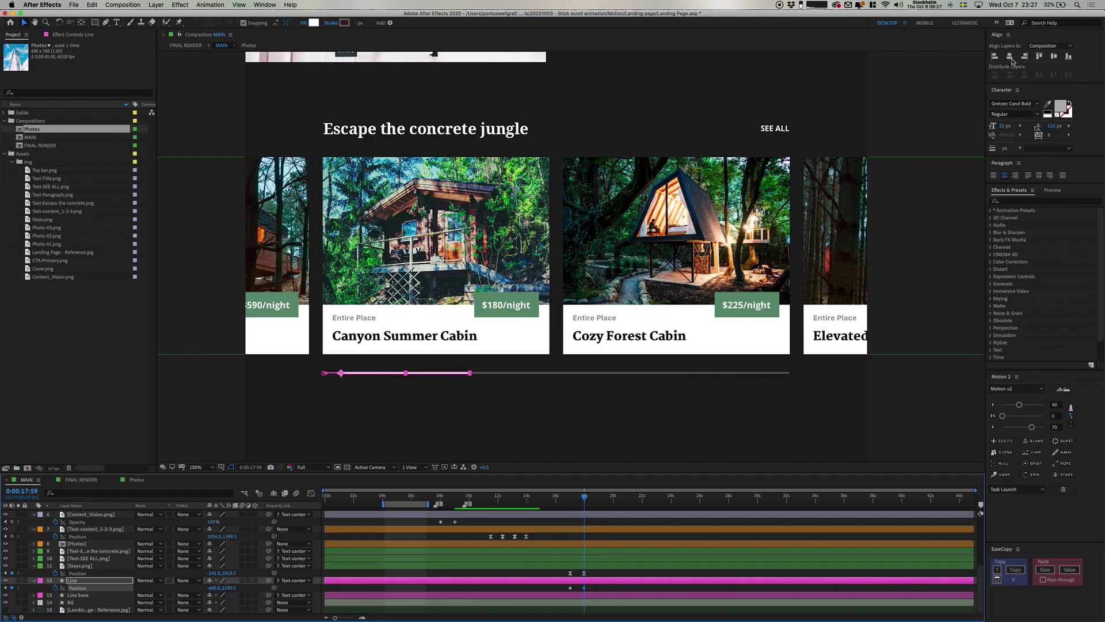
pyautogui.press('super+s')
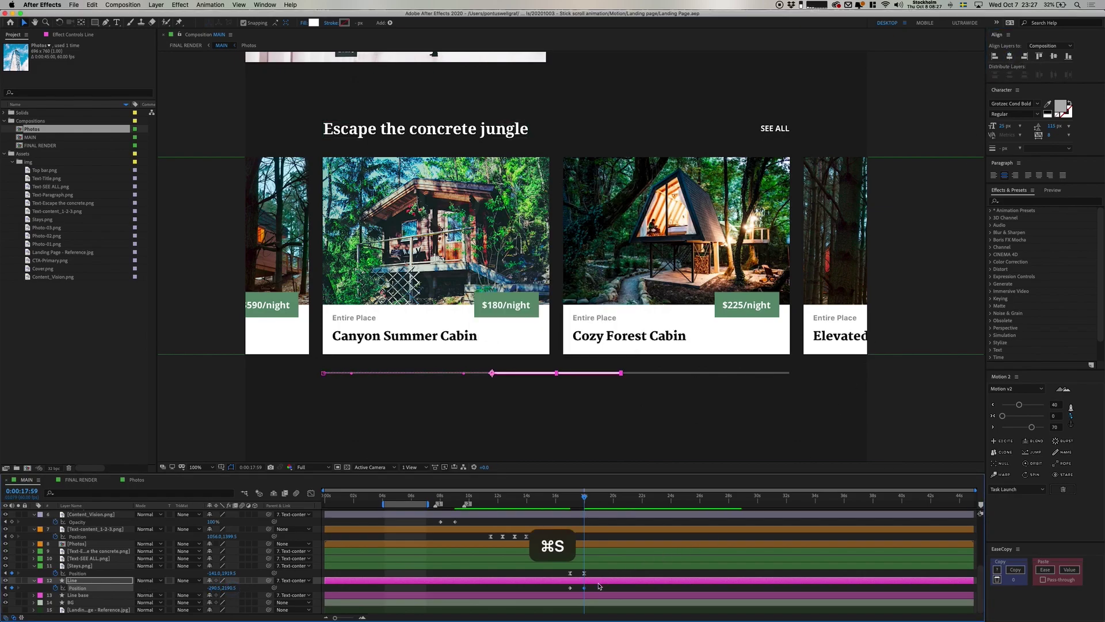
# Step: Ease the Line layer's position keyframes with Motion 2, save the project and preview FINAL RENDER
pyautogui.press('super+z')
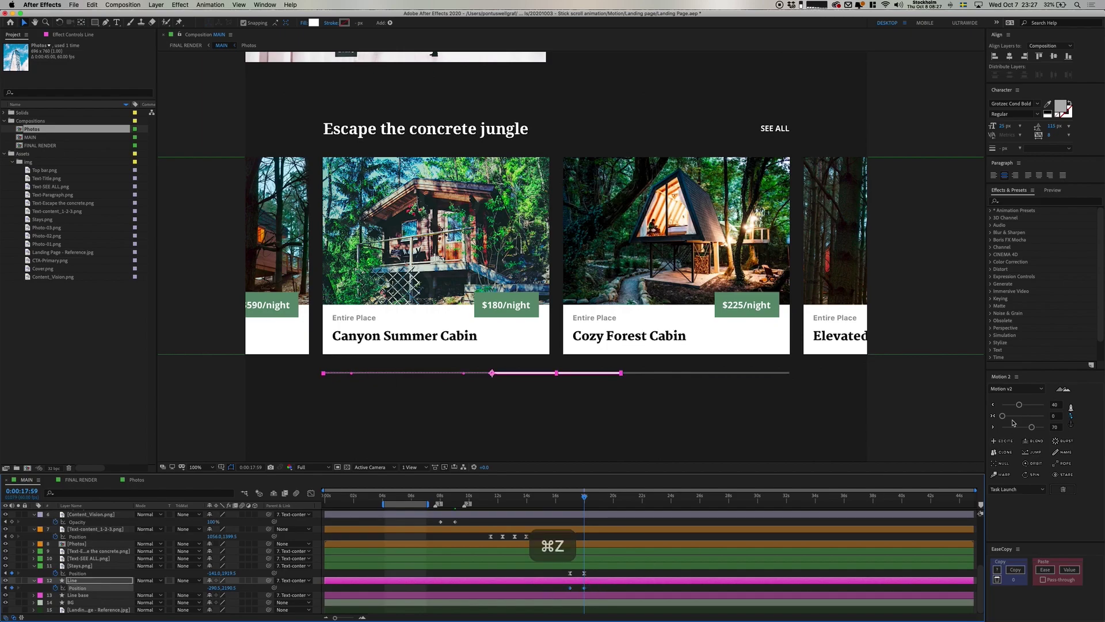
pyautogui.click(992, 427)
pyautogui.press('super+s')
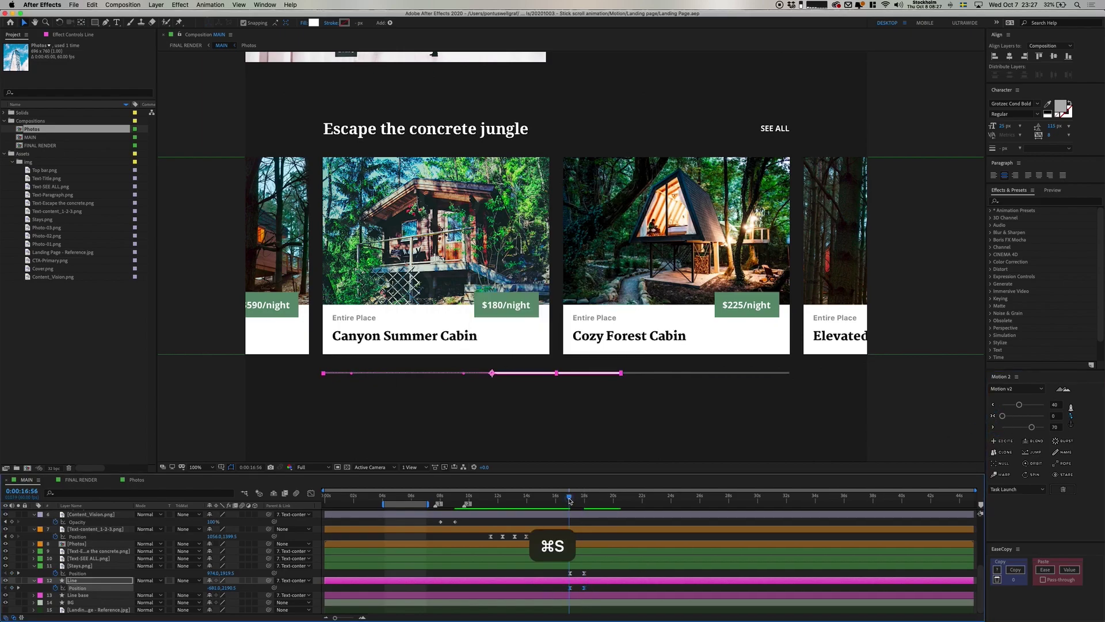
pyautogui.press('space')
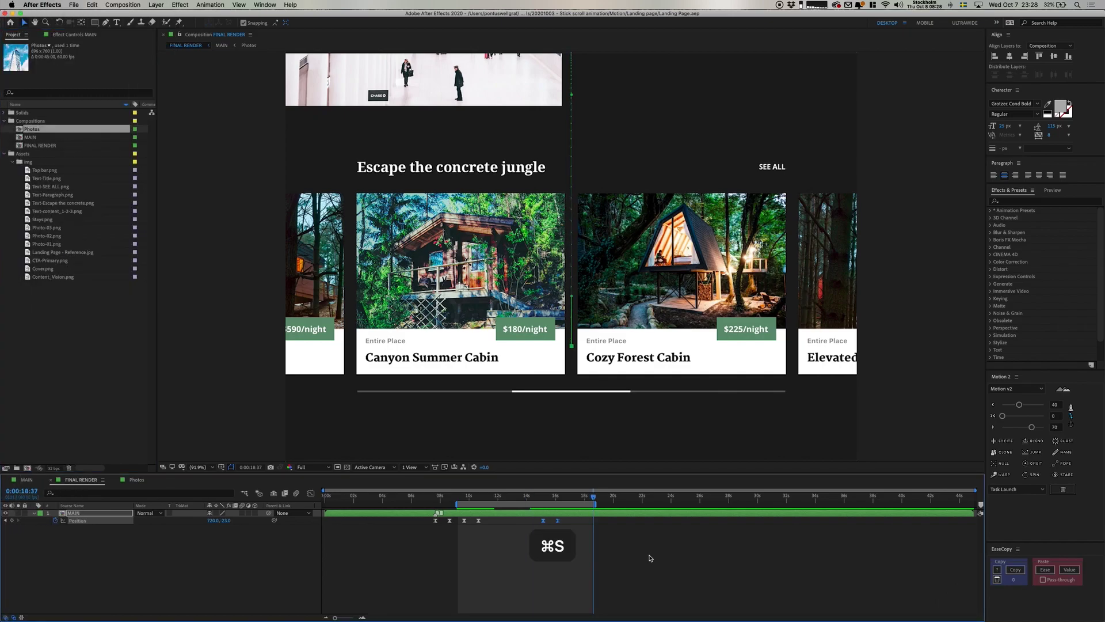
# Step: Search for the gestures project file and import Gestures.aep into the project
pyautogui.click(93, 300)
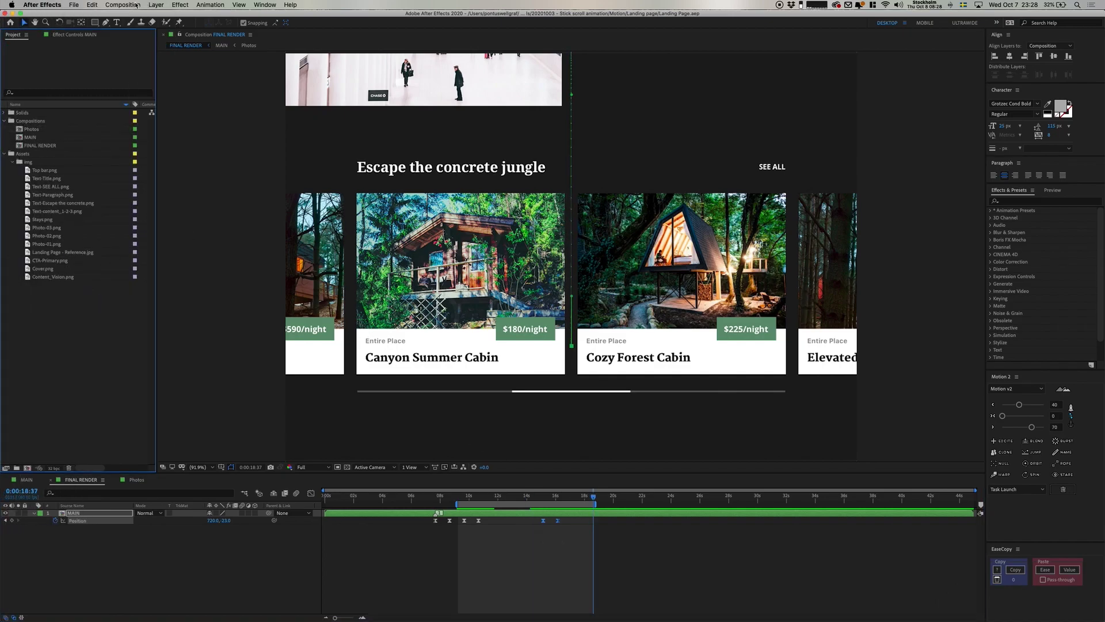
pyautogui.click(72, 8)
pyautogui.moveTo(115, 115)
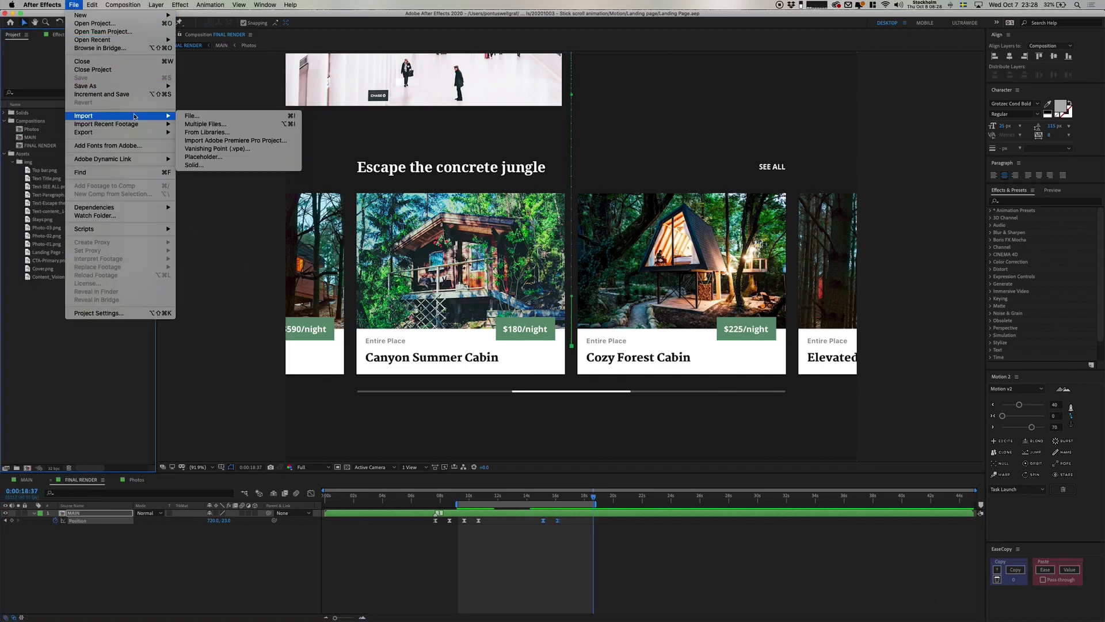
pyautogui.click(192, 117)
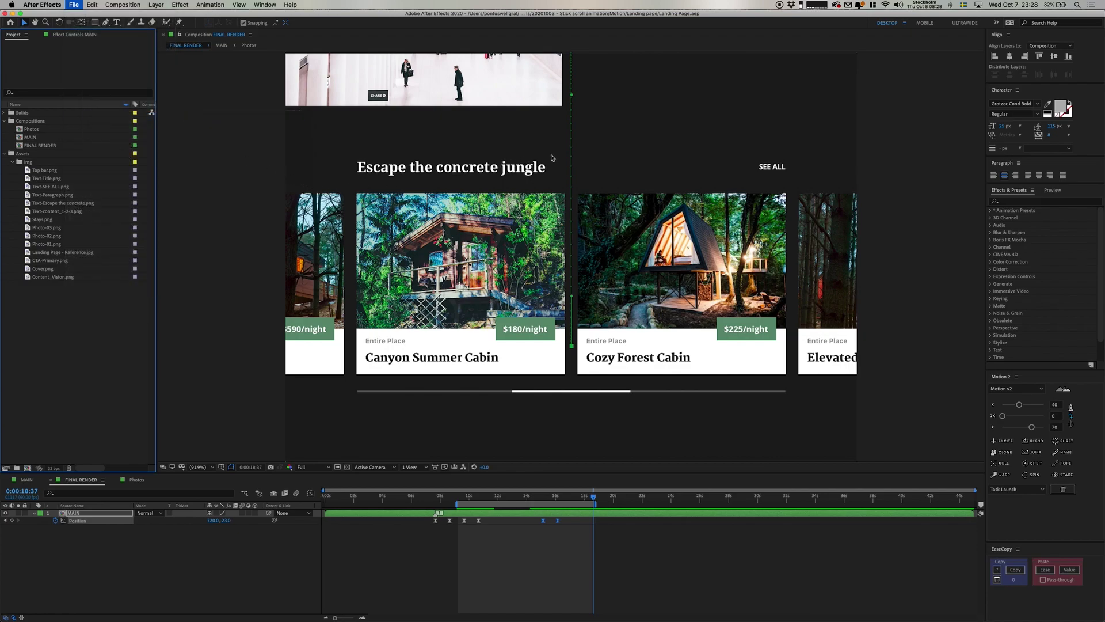
pyautogui.write('gestures')
pyautogui.click(369, 124)
pyautogui.press('Return')
# Step: Place the Gestures.aep folder inside Assets, collapse the img folder and expand Gestures.aep
pyautogui.moveTo(44, 120); pyautogui.dragTo(19, 163)
pyautogui.click(11, 161)
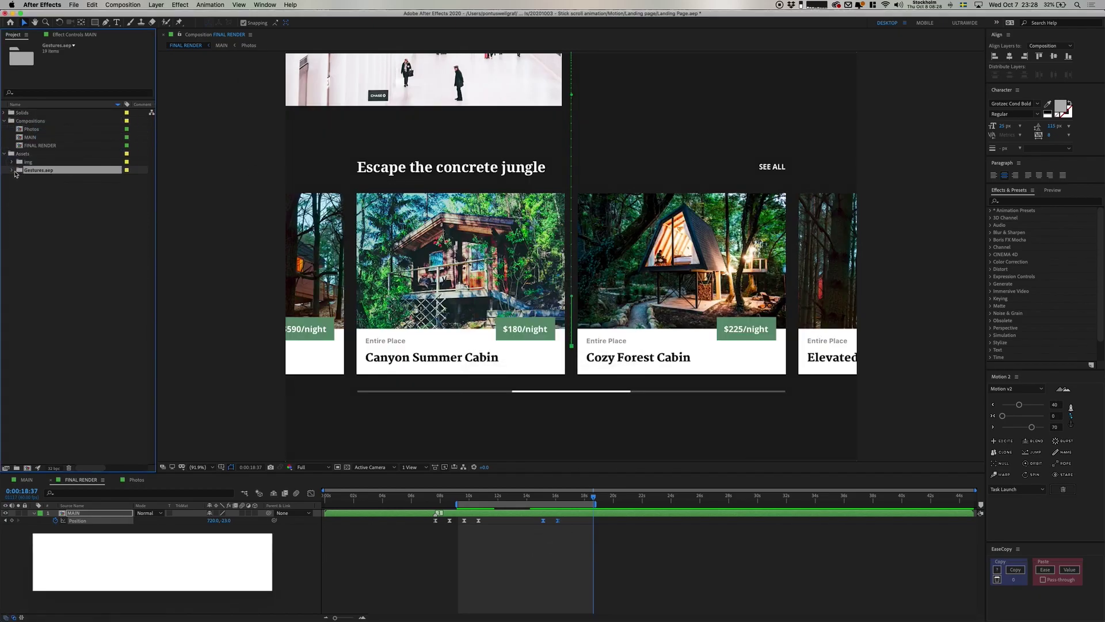
pyautogui.click(11, 169)
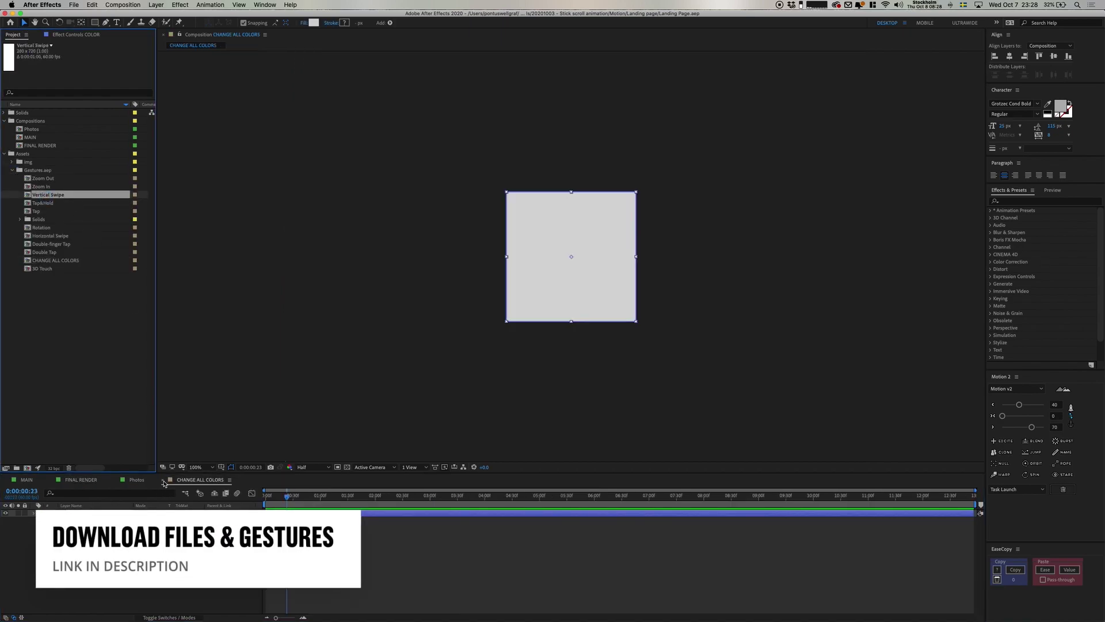
# Step: Close the CHANGE ALL COLORS and Photos compositions, and add the Vertical Swipe composition on top of MAIN in FINAL RENDER
pyautogui.click(163, 480)
pyautogui.click(117, 480)
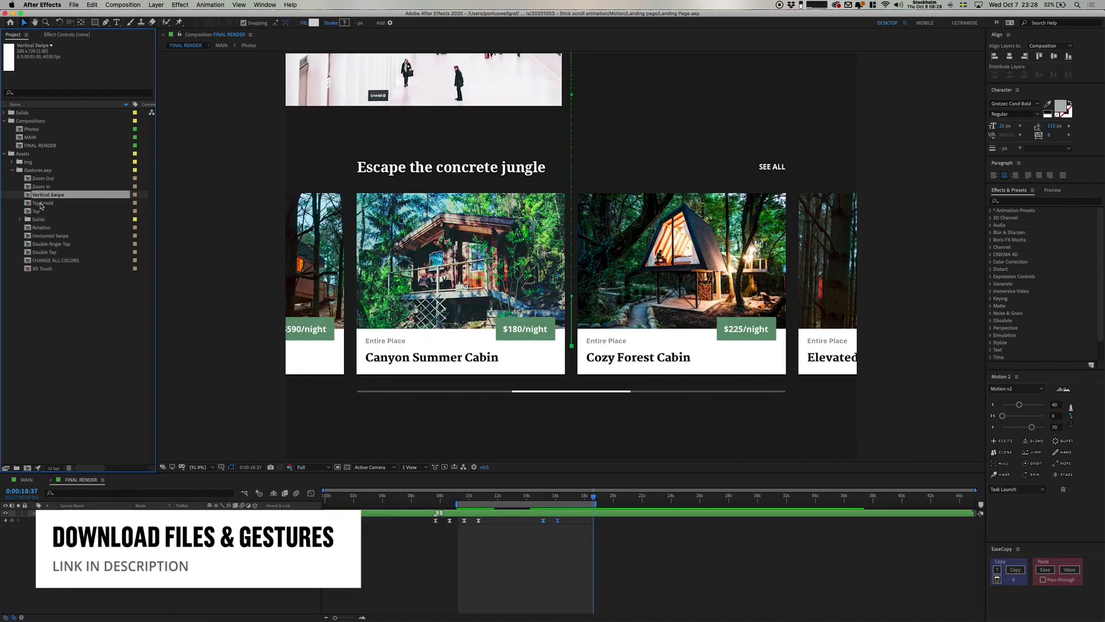
pyautogui.moveTo(41, 196); pyautogui.dragTo(588, 268)
pyautogui.press(',')
pyautogui.press(',')
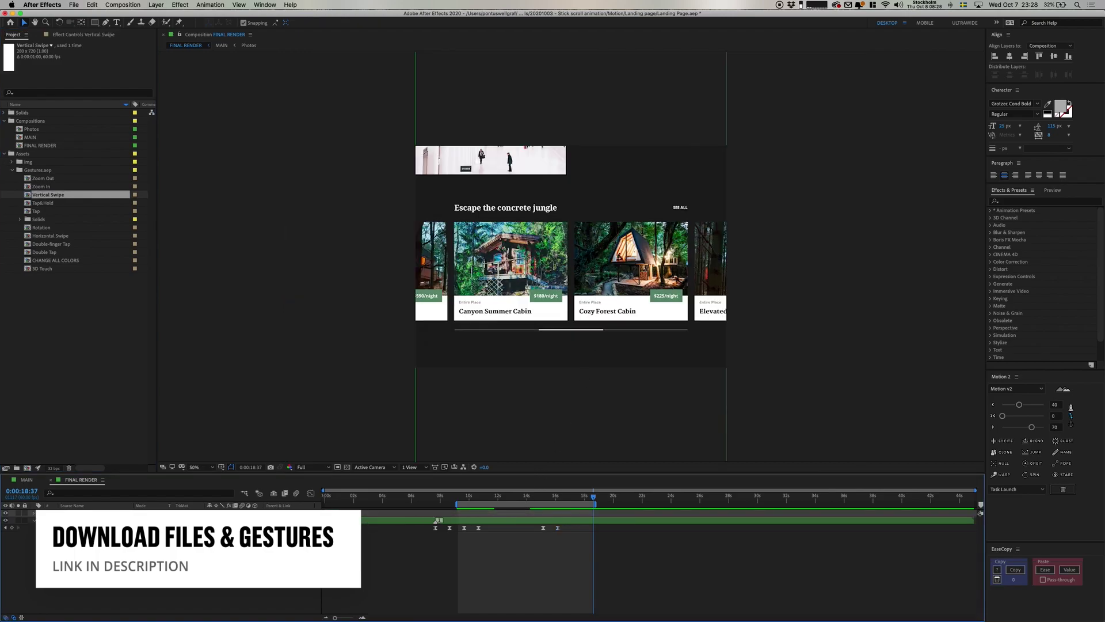
# Step: Move the Vertical Swipe layer to start at 0:00:07:29, ten frames before the first scroll keyframe
pyautogui.click(438, 500)
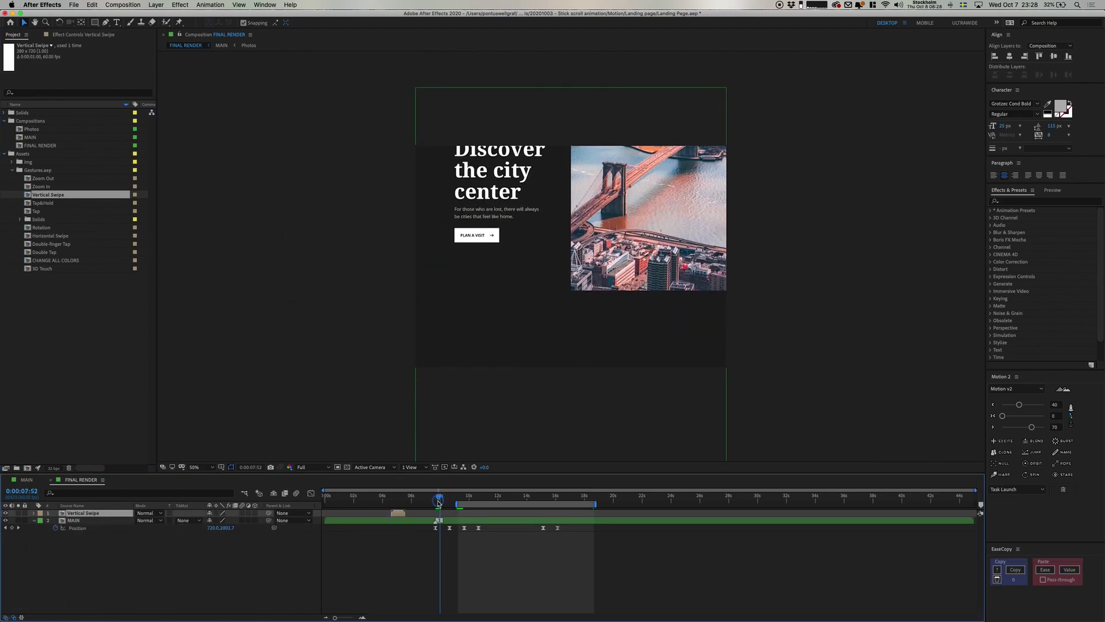
pyautogui.moveTo(438, 500); pyautogui.dragTo(436, 504)
pyautogui.press('super+shift+Left')
pyautogui.click(362, 617)
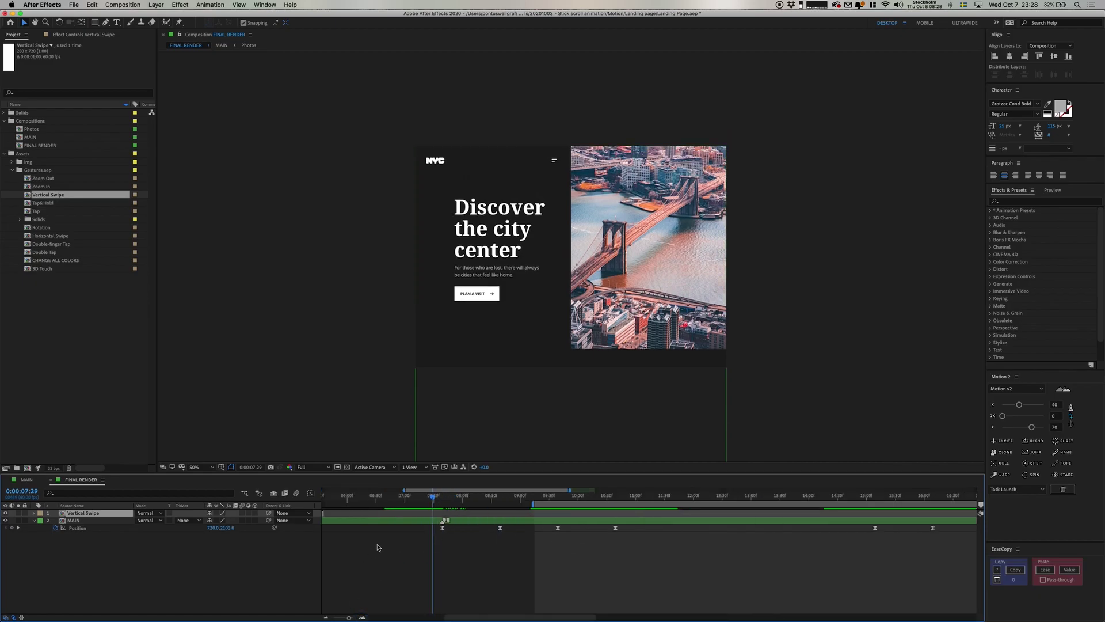
pyautogui.hscroll(-5, 378, 547)
pyautogui.moveTo(438, 514); pyautogui.dragTo(613, 500)
# Step: Flip the Vertical Swipe layer vertically so the gesture moves upward with the scroll
pyautogui.rightClick(614, 512)
pyautogui.moveTo(662, 428)
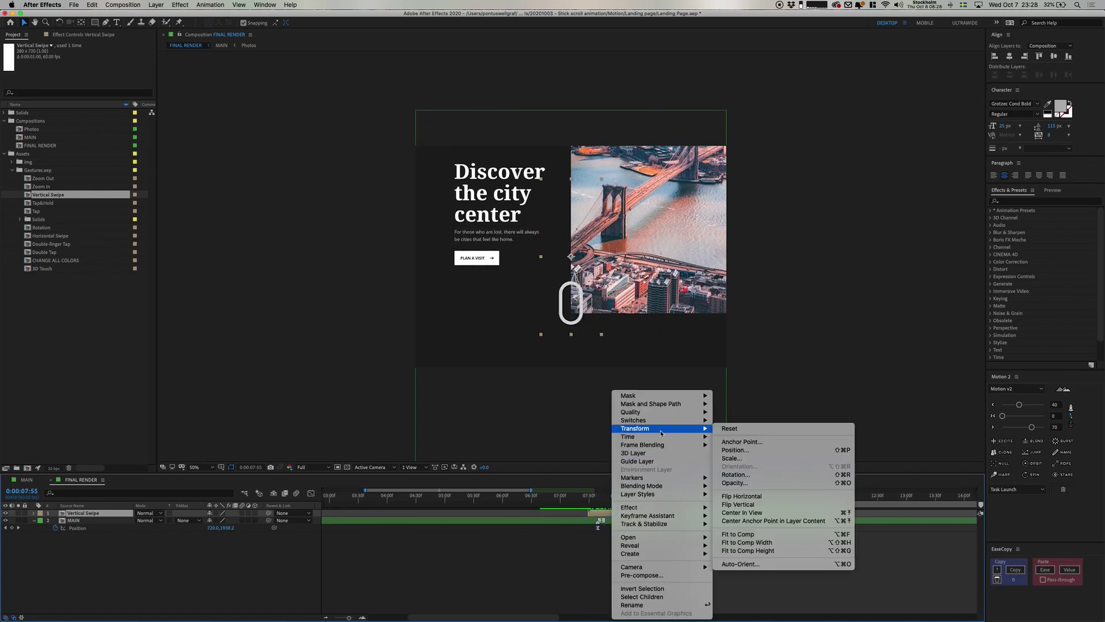
pyautogui.click(756, 506)
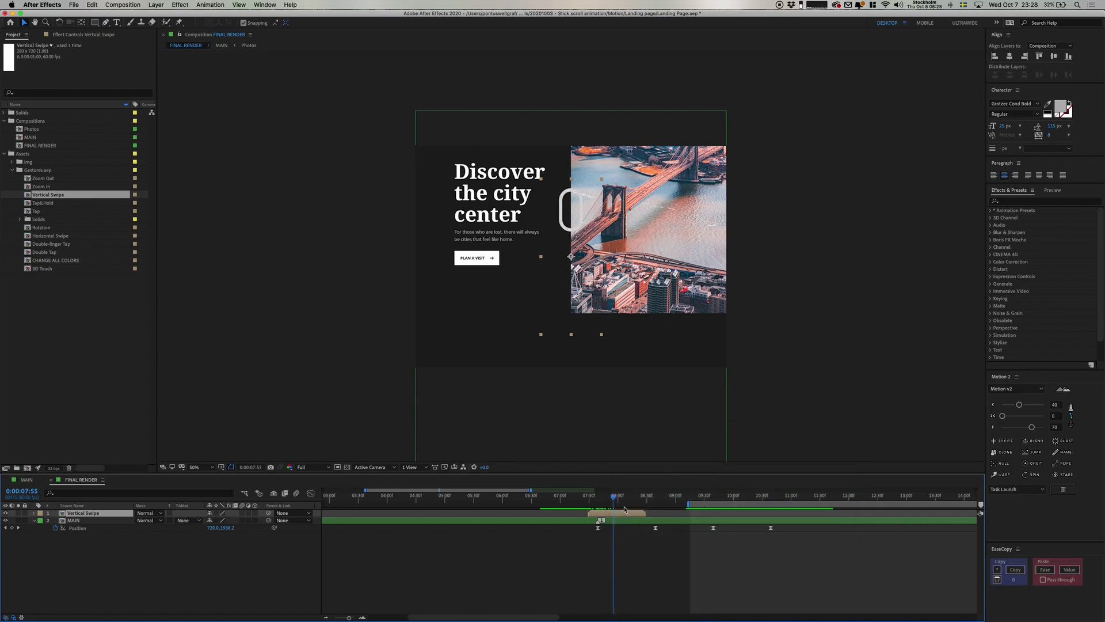
pyautogui.moveTo(613, 498); pyautogui.dragTo(589, 499)
# Step: Scale the Vertical Swipe layer down to 80% while keeping its vertical flip, and preview it
pyautogui.press('s')
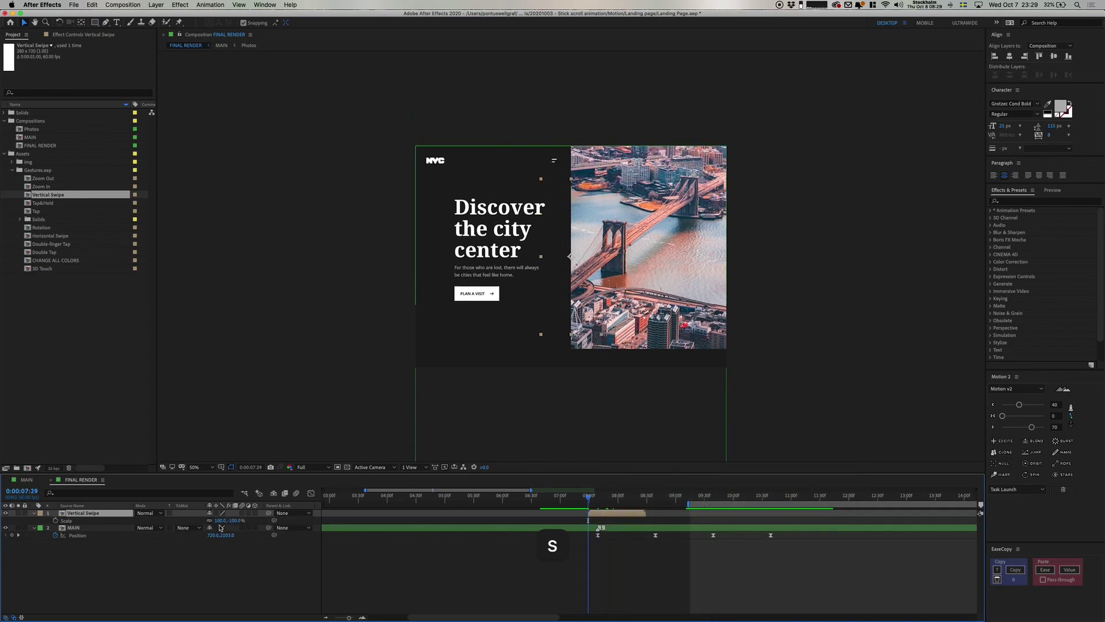
pyautogui.click(220, 520)
pyautogui.hotkey('shift', 'Down')
pyautogui.hotkey('shift', 'Down')
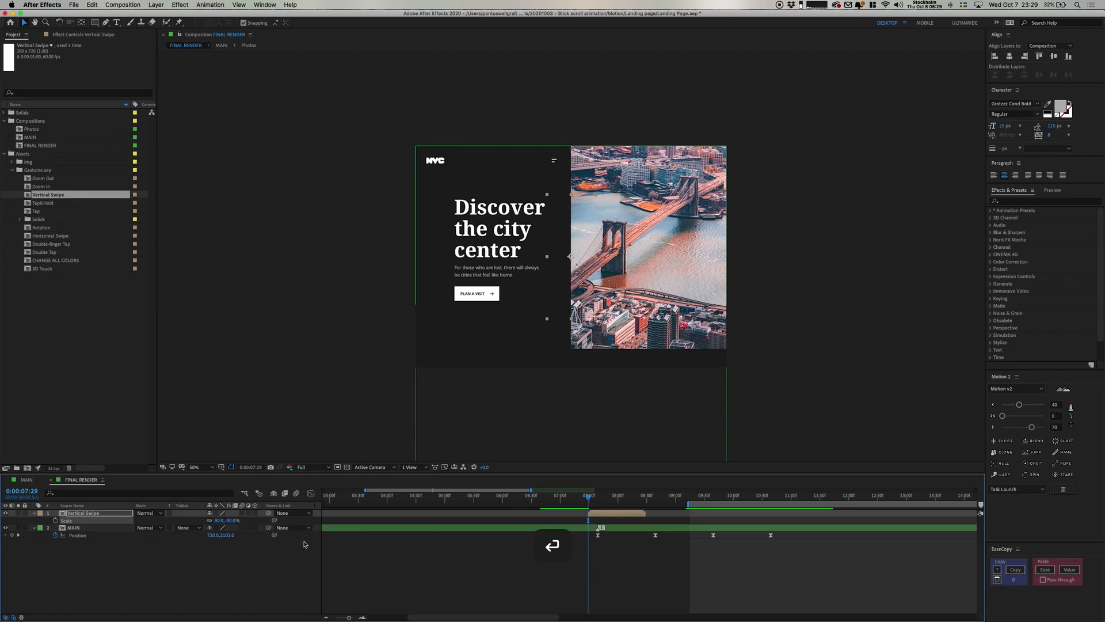
pyautogui.press('space')
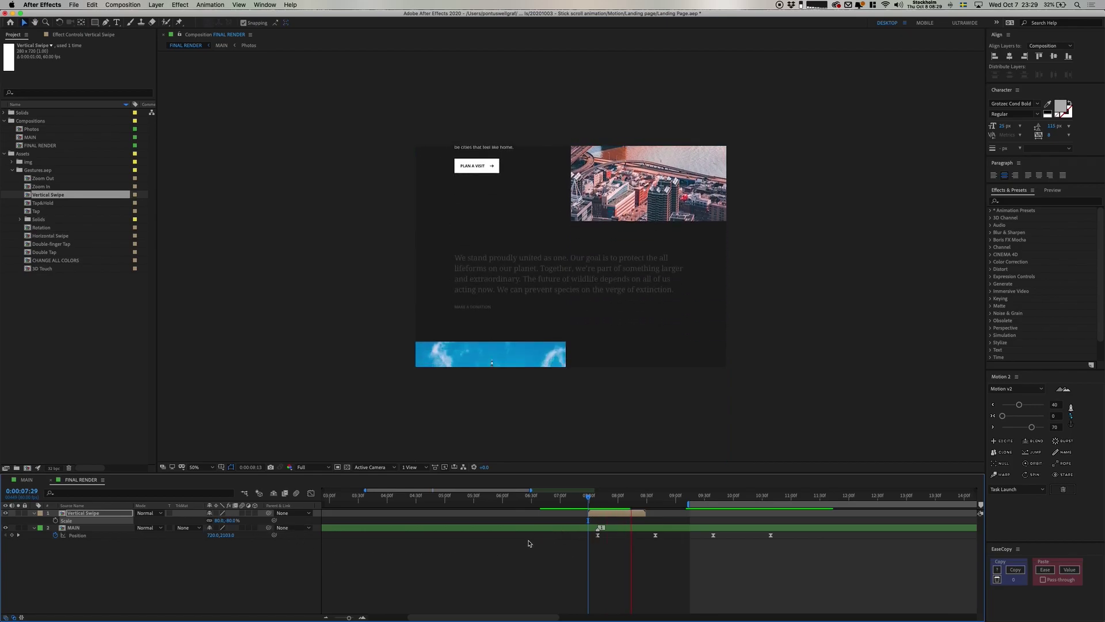
# Step: Shift the swipe gesture sideways off the bridge photo onto the dark text side, and preview it
pyautogui.click(595, 500)
pyautogui.moveTo(596, 504)
pyautogui.mouseDown()
pyautogui.moveTo(612, 512)
pyautogui.moveTo(604, 519)
pyautogui.mouseUp()
pyautogui.click(609, 514)
pyautogui.hotkey('shift', 'Left')
pyautogui.hotkey('shift', 'Left')
pyautogui.hotkey('shift', 'Left')
pyautogui.hotkey('shift', 'Left')
pyautogui.hotkey('shift', 'Left')
pyautogui.hotkey('shift', 'Left')
pyautogui.hotkey('shift', 'Left')
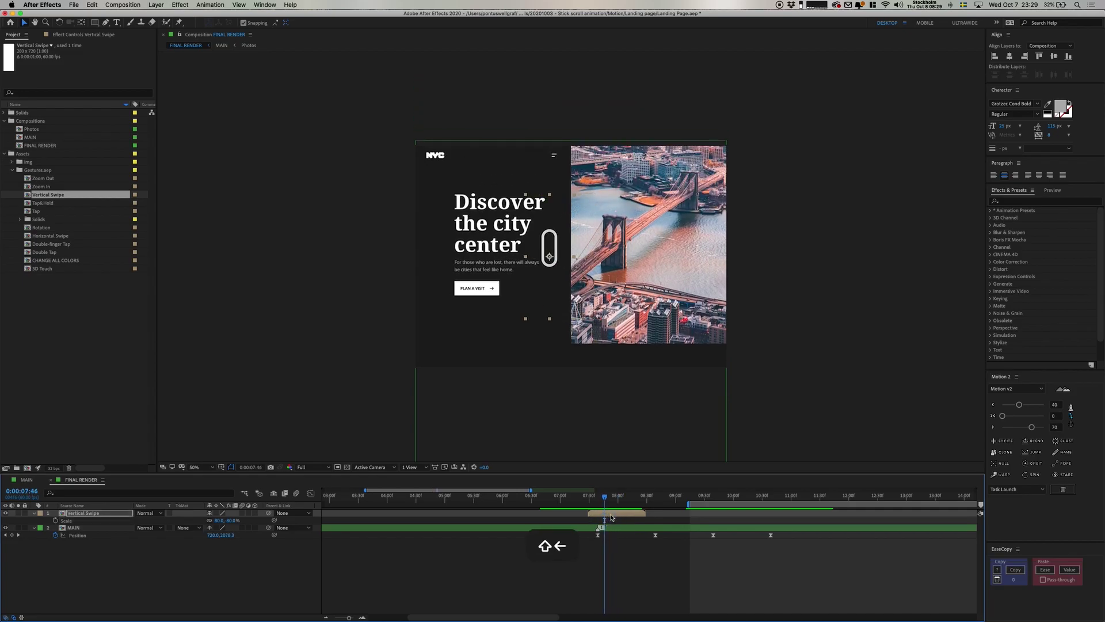
pyautogui.press('space')
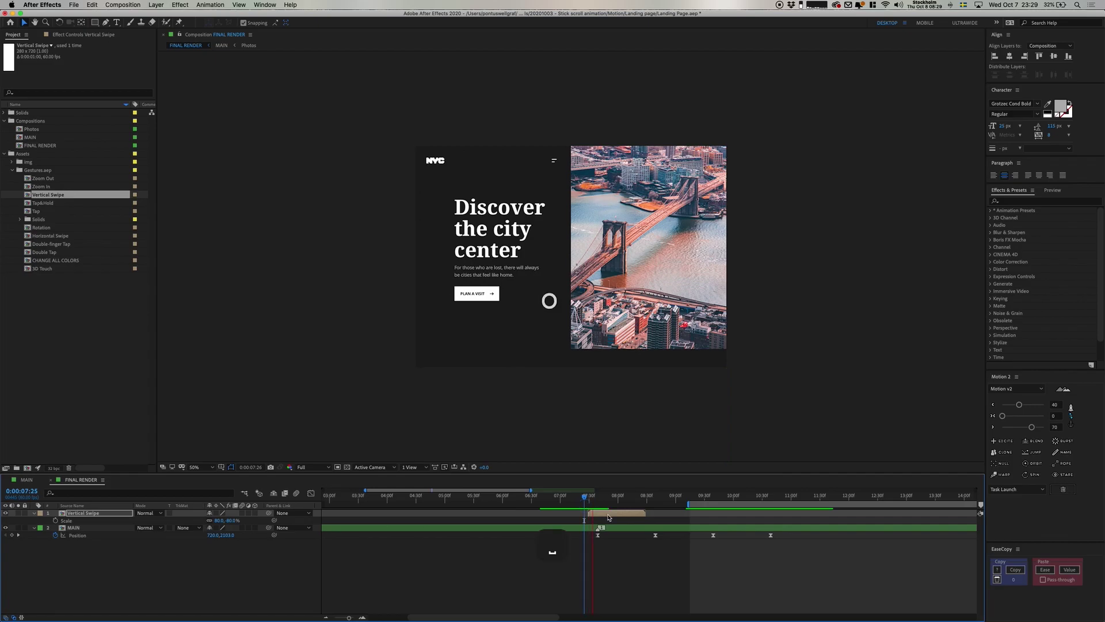
# Step: Paste a copy of the Vertical Swipe layer starting ten frames before the second scroll movement, and save the project
pyautogui.click(654, 507)
pyautogui.moveTo(657, 508); pyautogui.dragTo(707, 524)
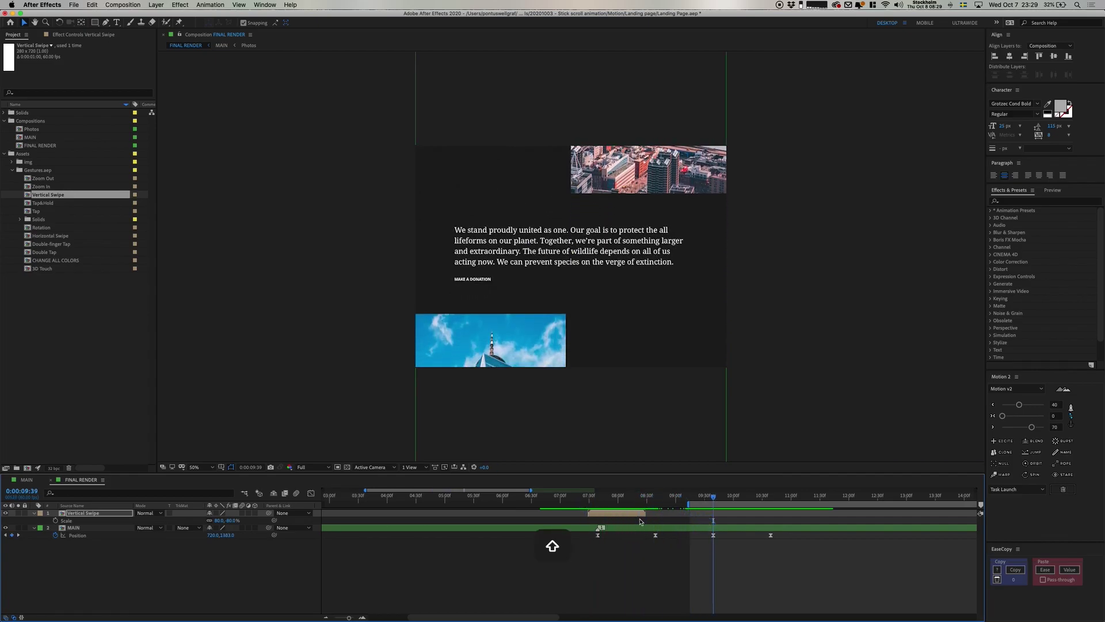
pyautogui.press('super+v')
pyautogui.press('super+shift+Left')
pyautogui.press('[')
pyautogui.press('super+s')
# Step: Paste a third Vertical Swipe layer starting at 0:00:14:59, ten frames before the scroll to the cabins
pyautogui.click(798, 532)
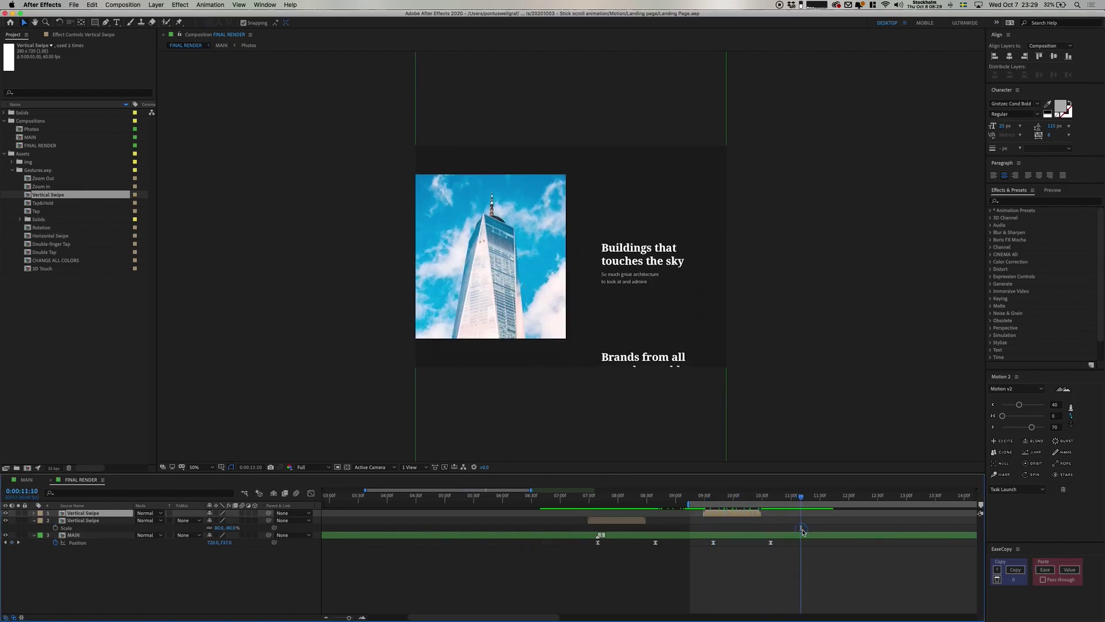
pyautogui.press('k')
pyautogui.press('super+v')
pyautogui.press('super+shift+Left')
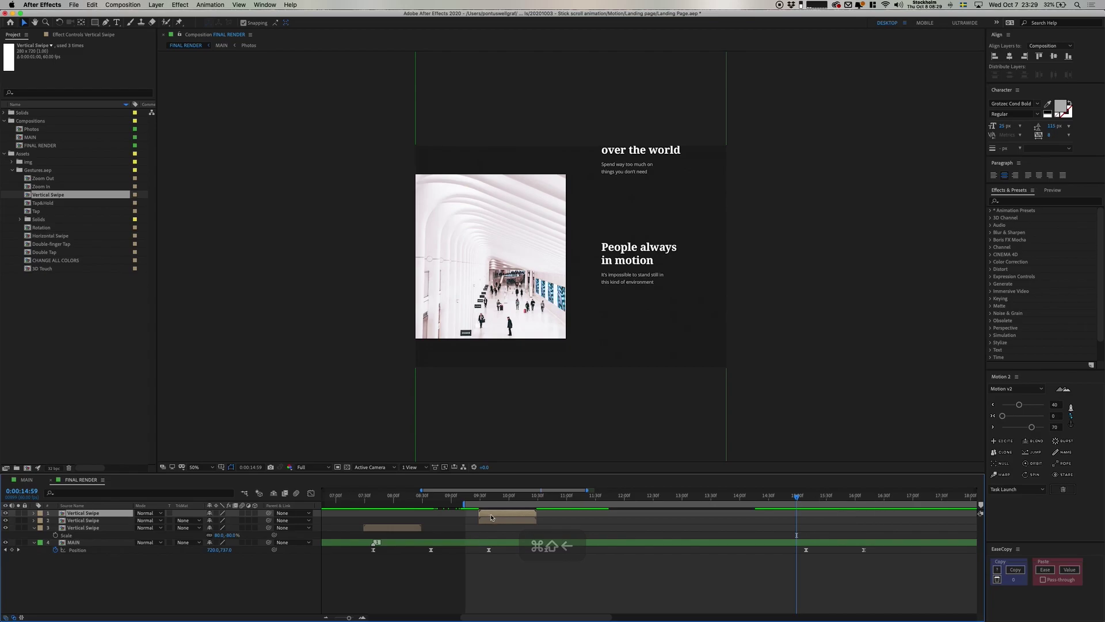
pyautogui.press('[')
# Step: Move the third swipe gesture off the white interior photo into the gap beside the text, and preview it
pyautogui.press('space')
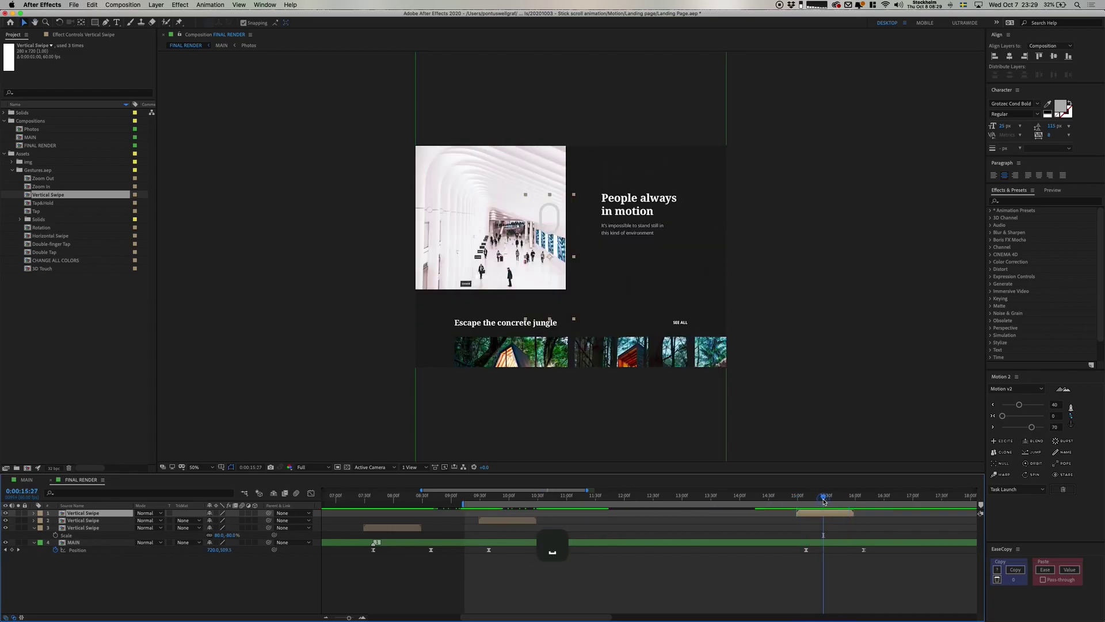
pyautogui.moveTo(551, 222); pyautogui.dragTo(585, 227)
pyautogui.press('space')
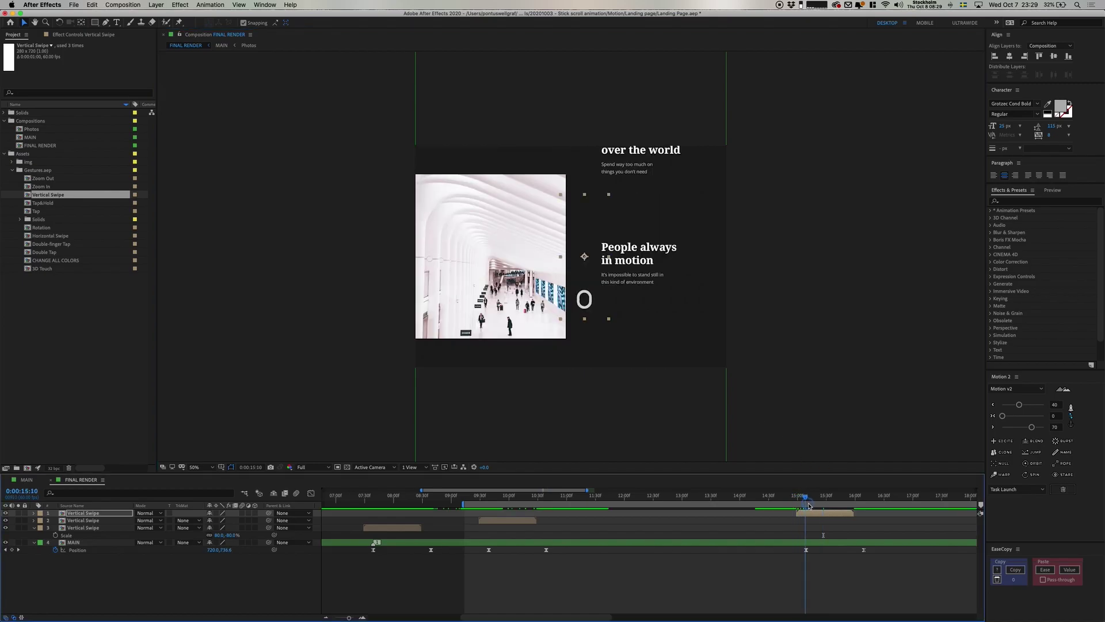
# Step: Duplicate the third Vertical Swipe layer and set the copy's rotation to 90° for a horizontal swipe
pyautogui.click(847, 514)
pyautogui.press('super+c')
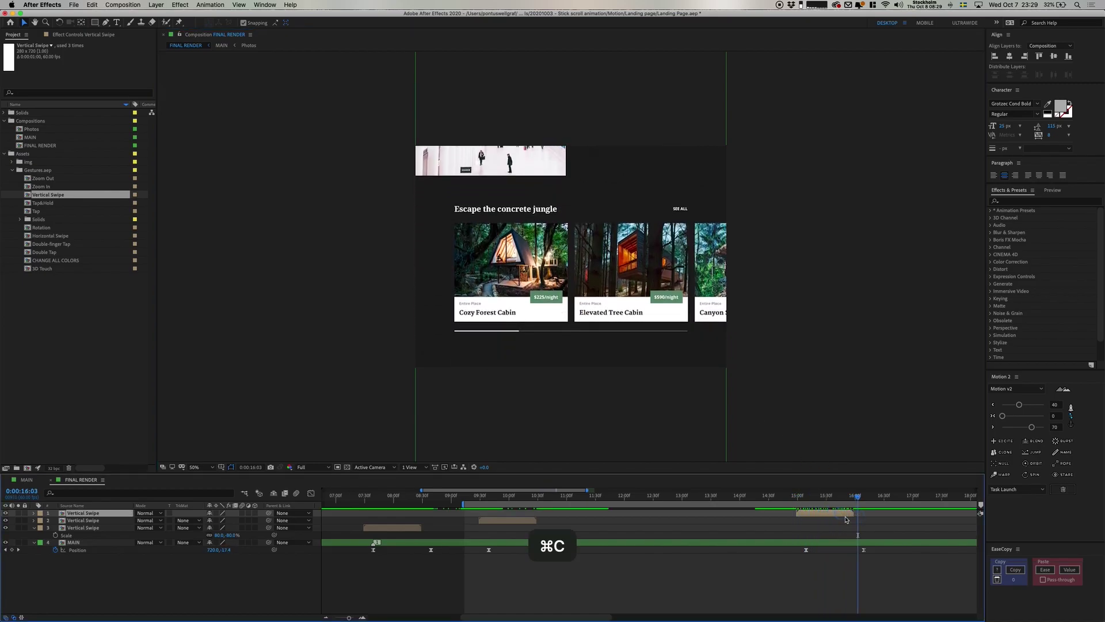
pyautogui.press('super+v')
pyautogui.rightClick(847, 515)
pyautogui.press('Escape')
pyautogui.press('r')
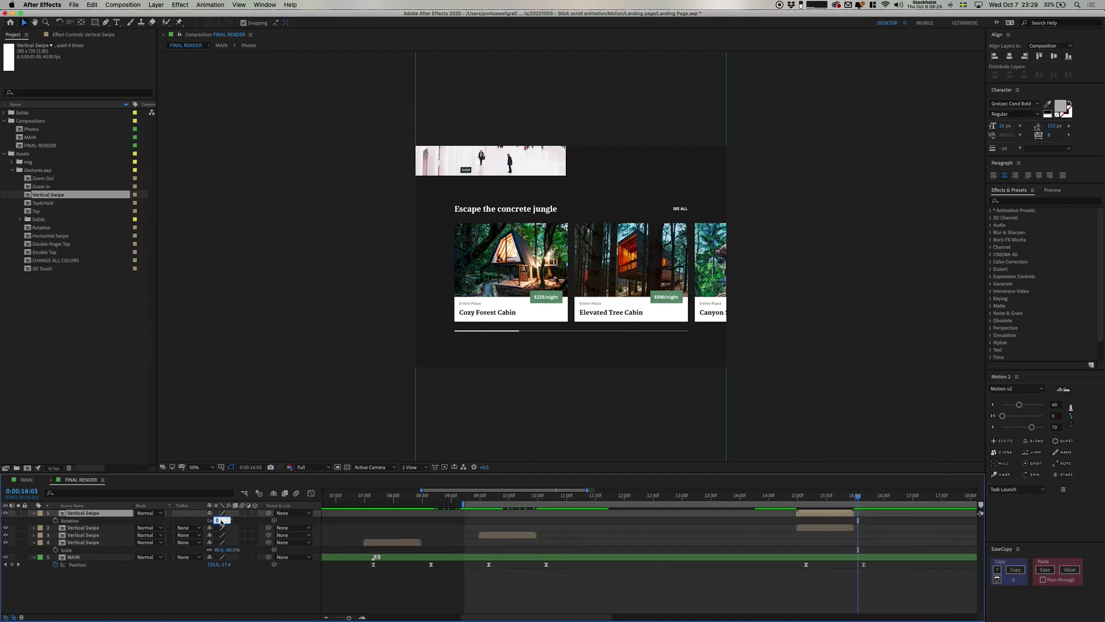
pyautogui.write('90')
pyautogui.press('Return')
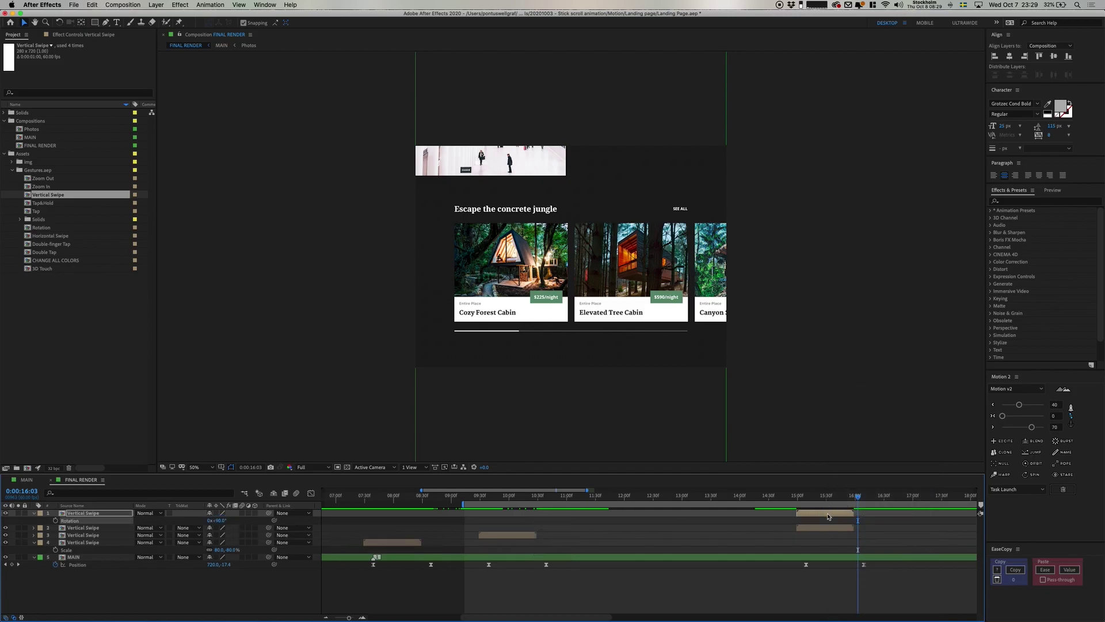
# Step: Move the rotated Vertical Swipe layer past the last scroll to match the cabin carousel slide, and open its Transform options
pyautogui.moveTo(832, 514); pyautogui.dragTo(901, 524)
pyautogui.hscroll(3, 886, 529)
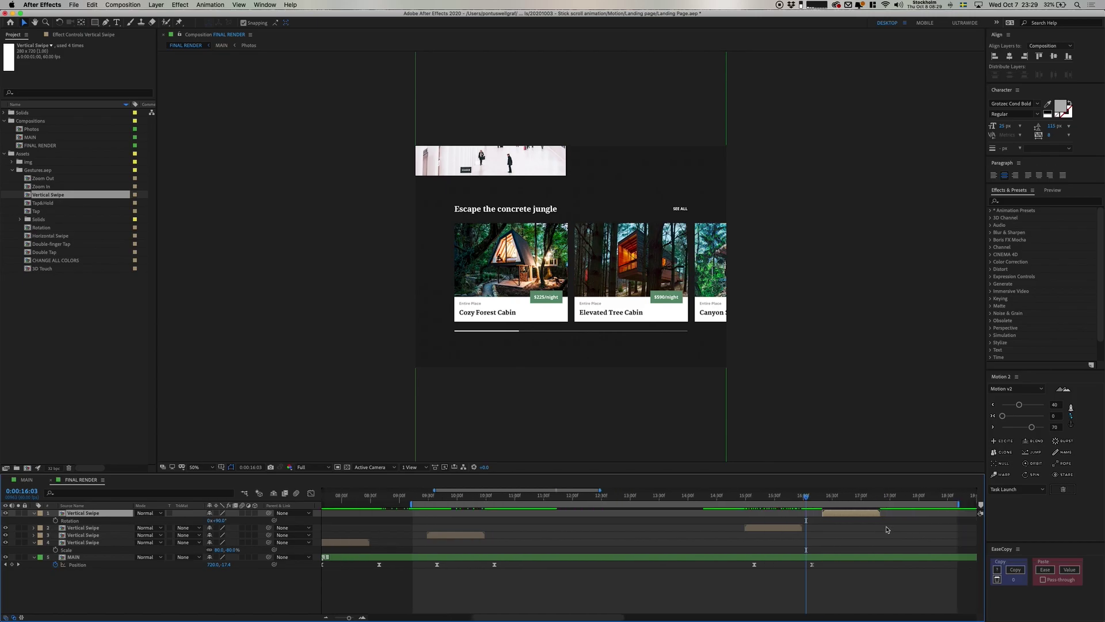
pyautogui.moveTo(831, 497); pyautogui.dragTo(859, 511)
pyautogui.press('super+shift+Left')
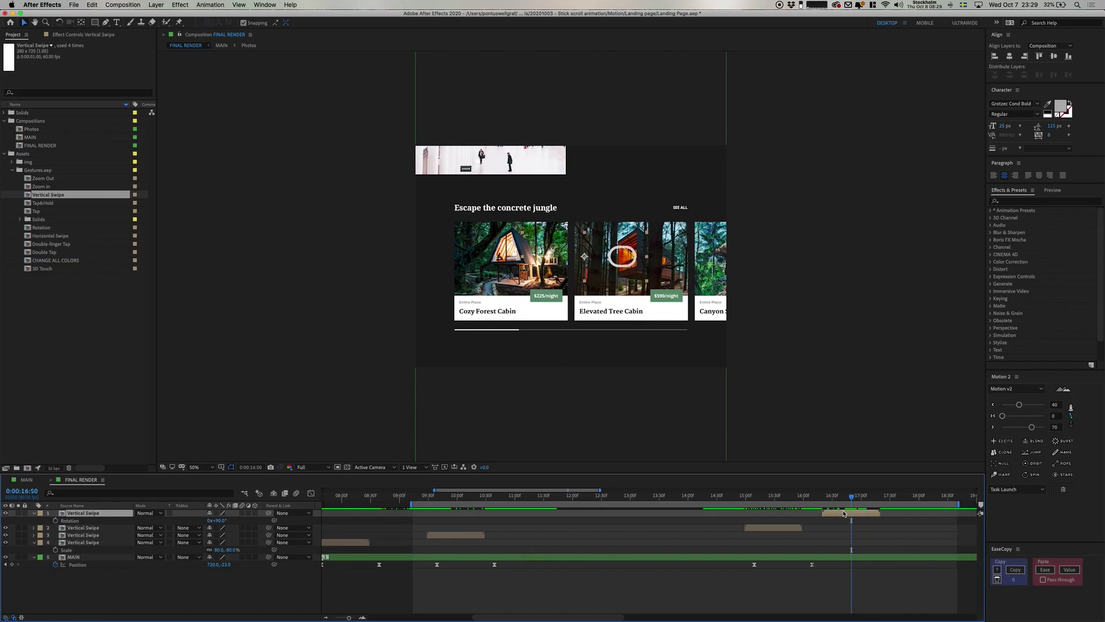
pyautogui.moveTo(843, 513); pyautogui.dragTo(863, 517)
pyautogui.rightClick(869, 513)
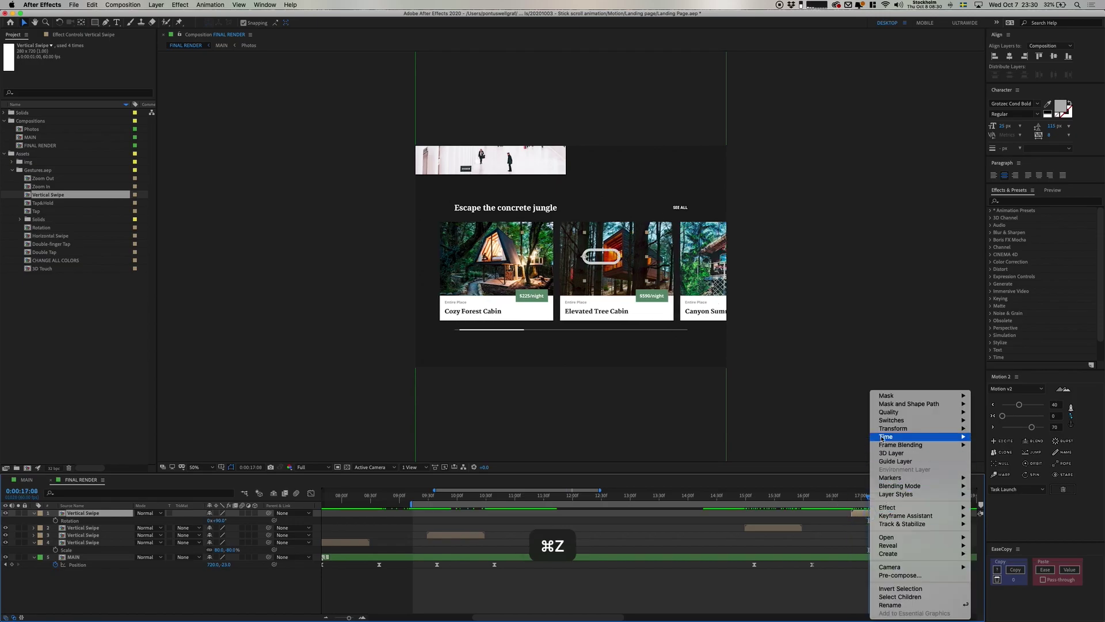
pyautogui.moveTo(882, 438)
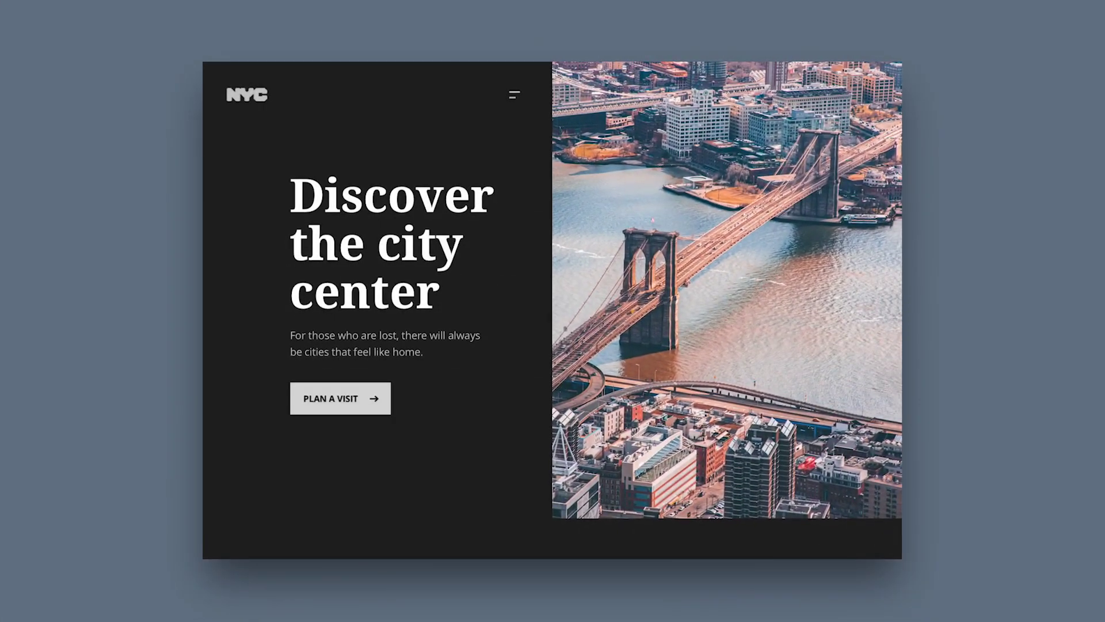
pyautogui.scroll(-6, 503, 402)
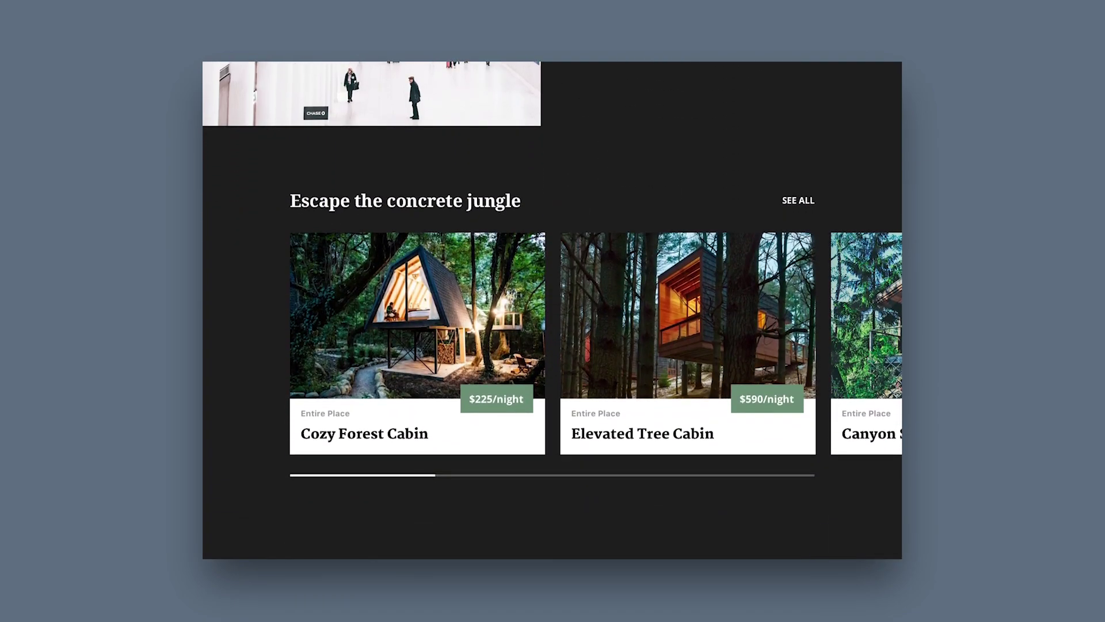
pyautogui.moveTo(683, 309); pyautogui.dragTo(496, 308)
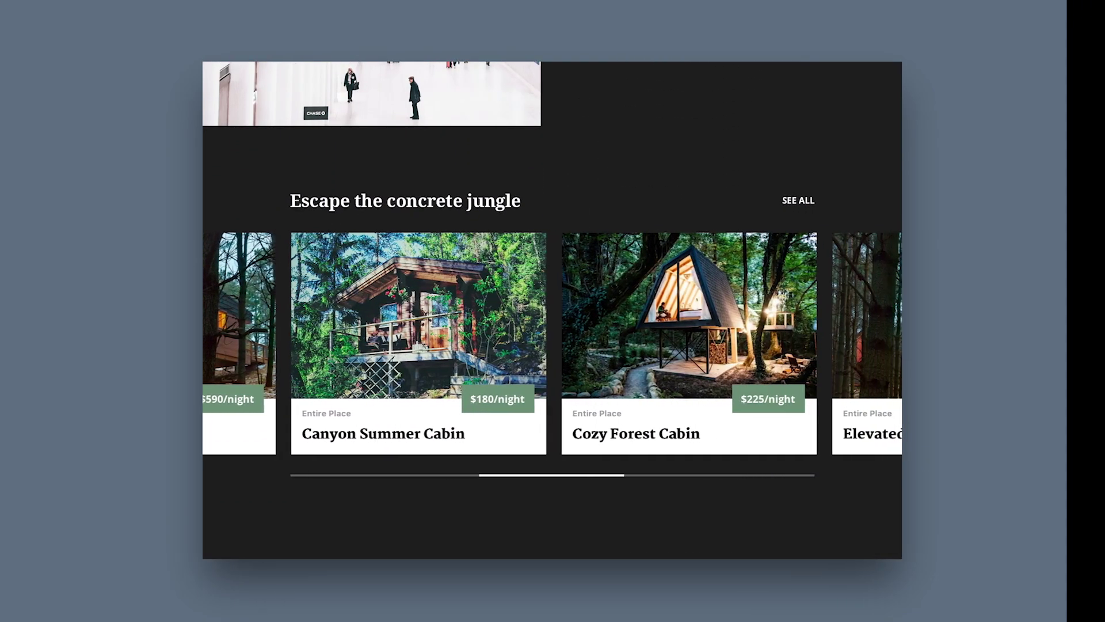